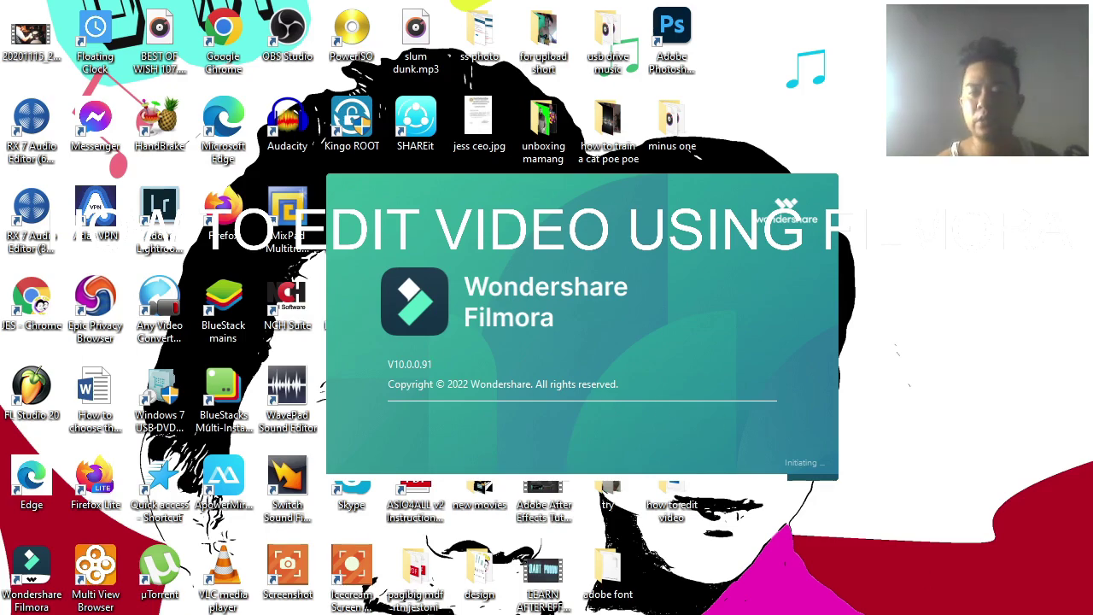
- Switch to Wondershare Filmora and maximize its window
key("alt+Tab")
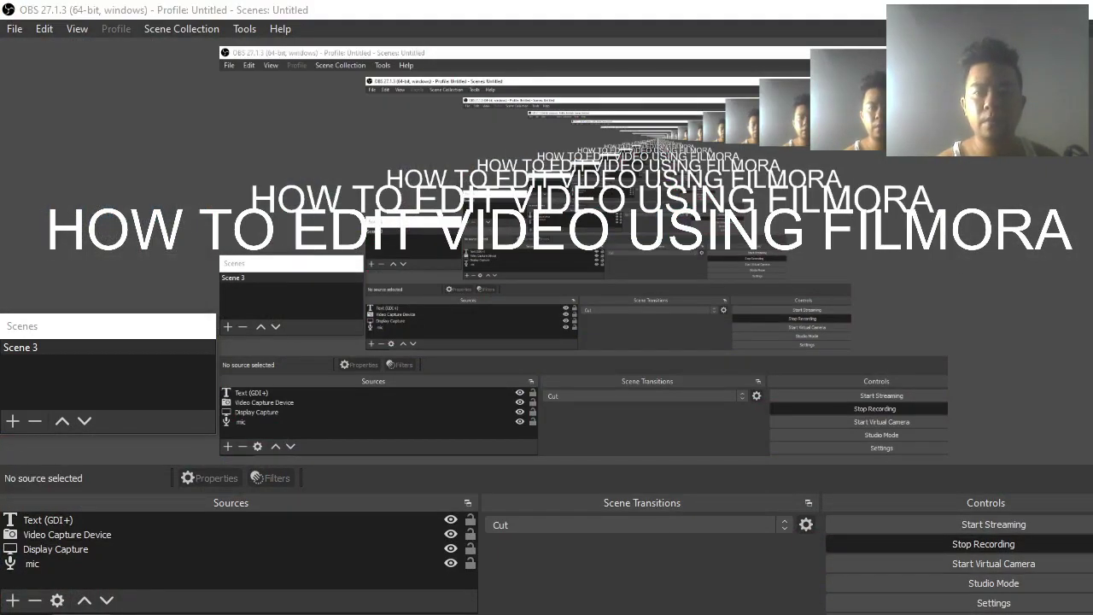
key("alt+Tab")
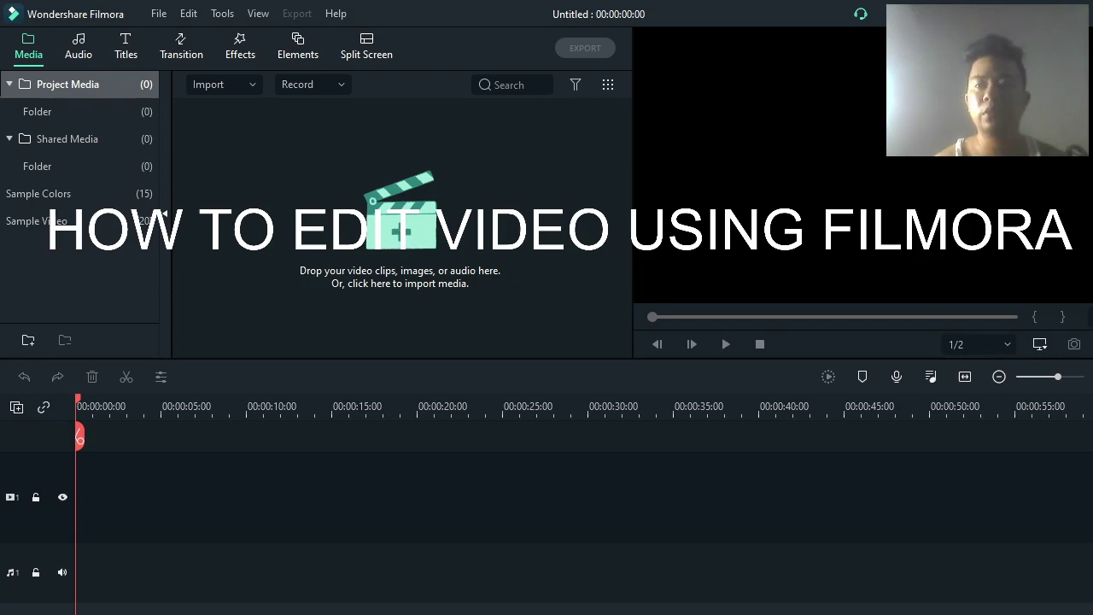
left_click(1037, 12)
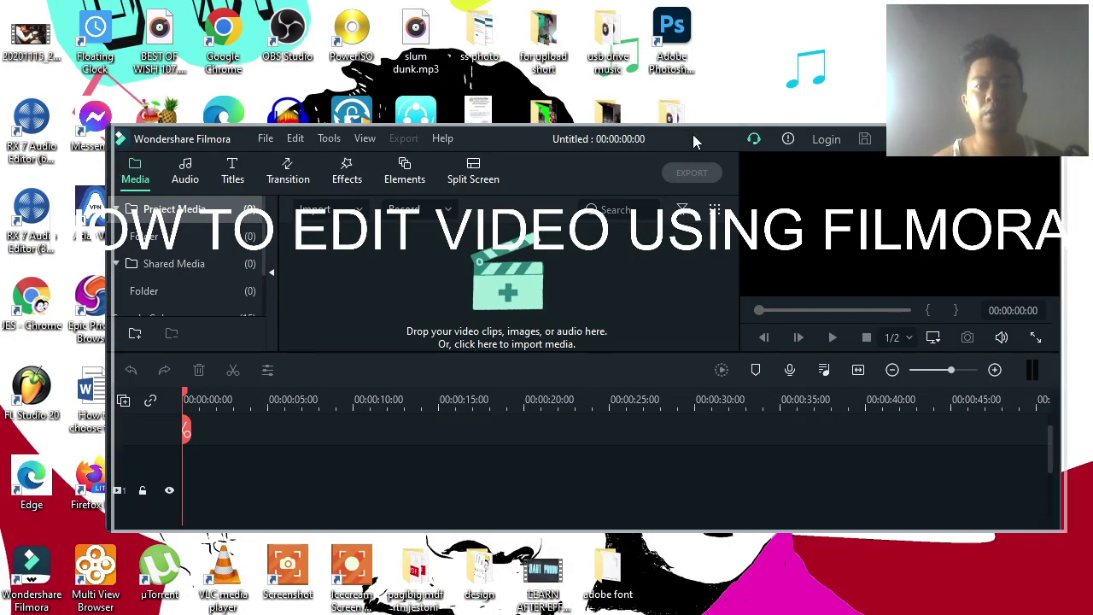
left_click_drag(693, 134, 739, 297)
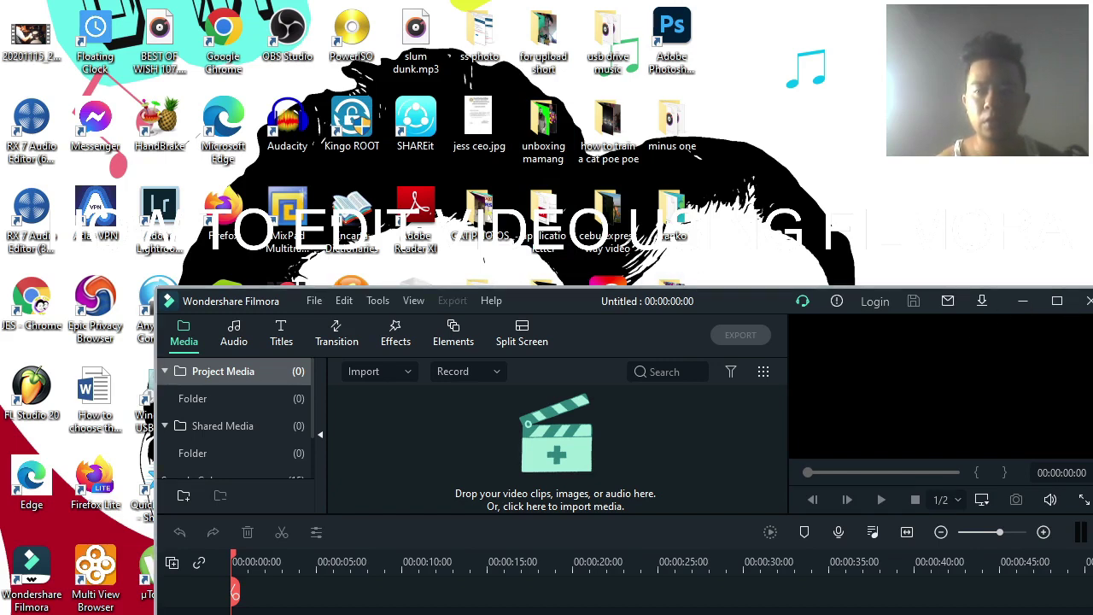
left_click_drag(697, 301, 803, 80)
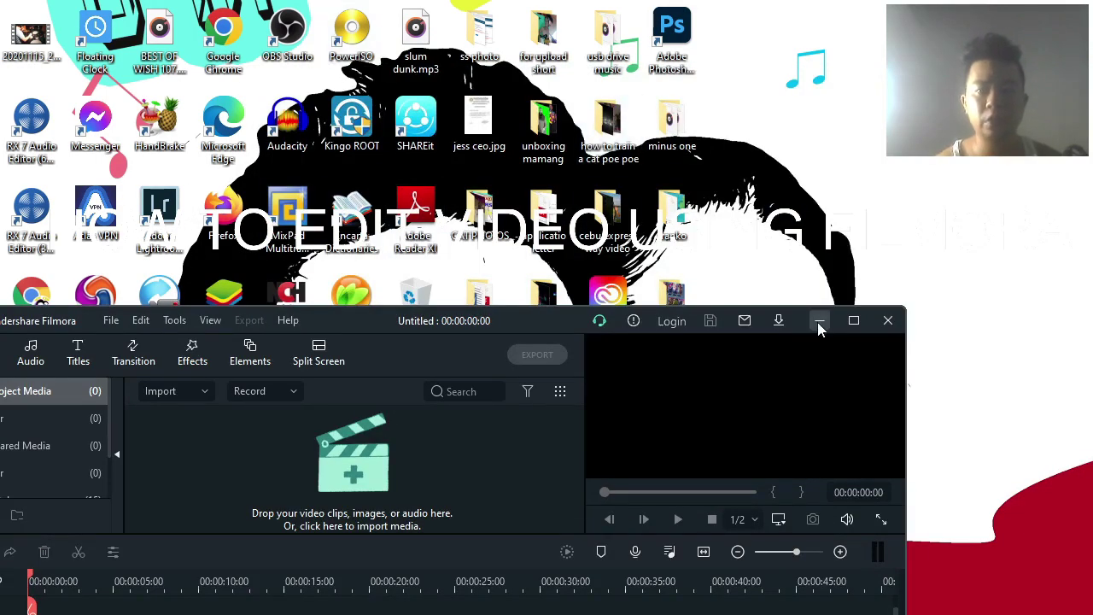
left_click(853, 320)
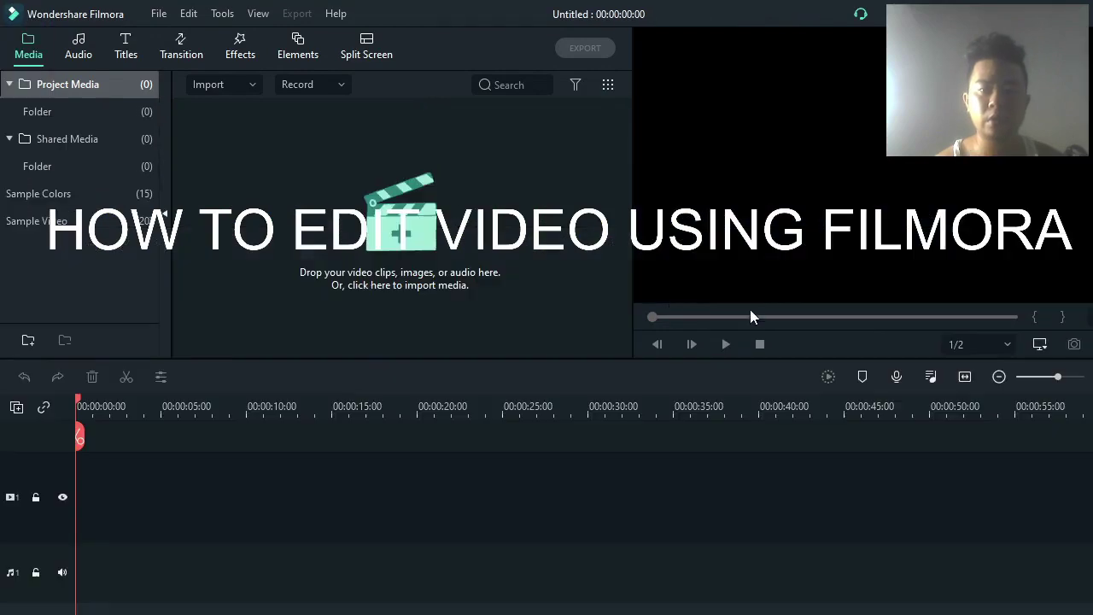
- Import vidma_recorder_12052022_004355.mp4 from the Desktop's aldog folder into the project media
left_click(400, 239)
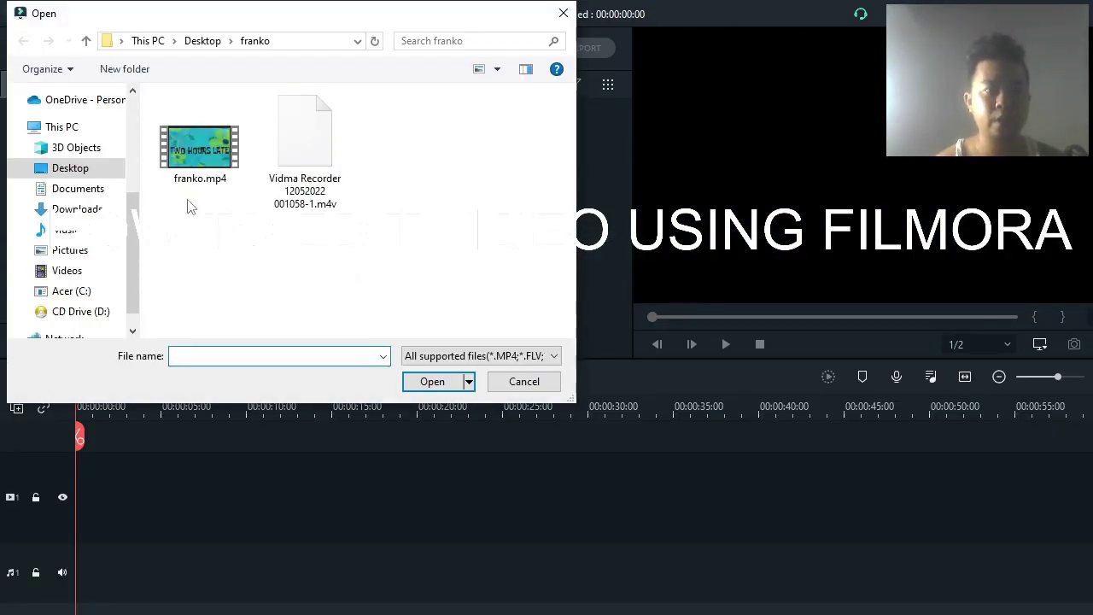
left_click(109, 168)
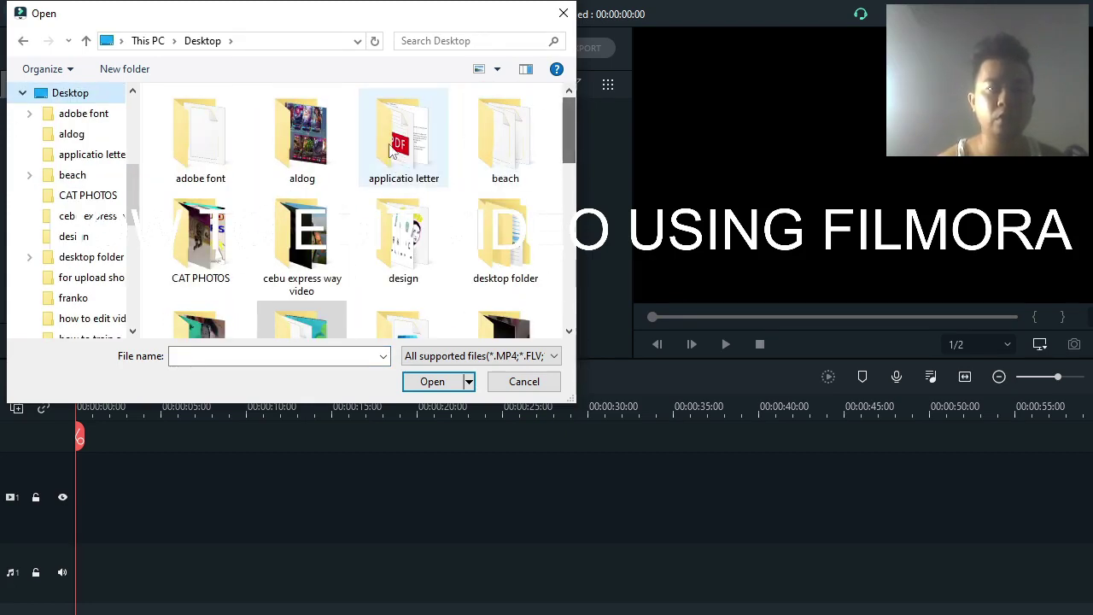
double_click(302, 136)
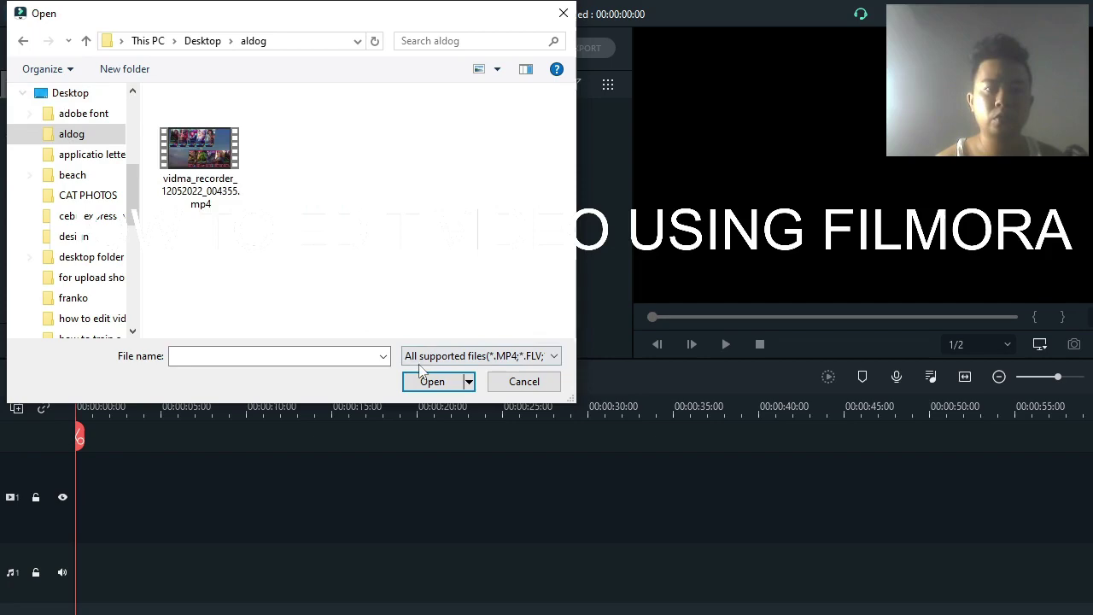
left_click(217, 168)
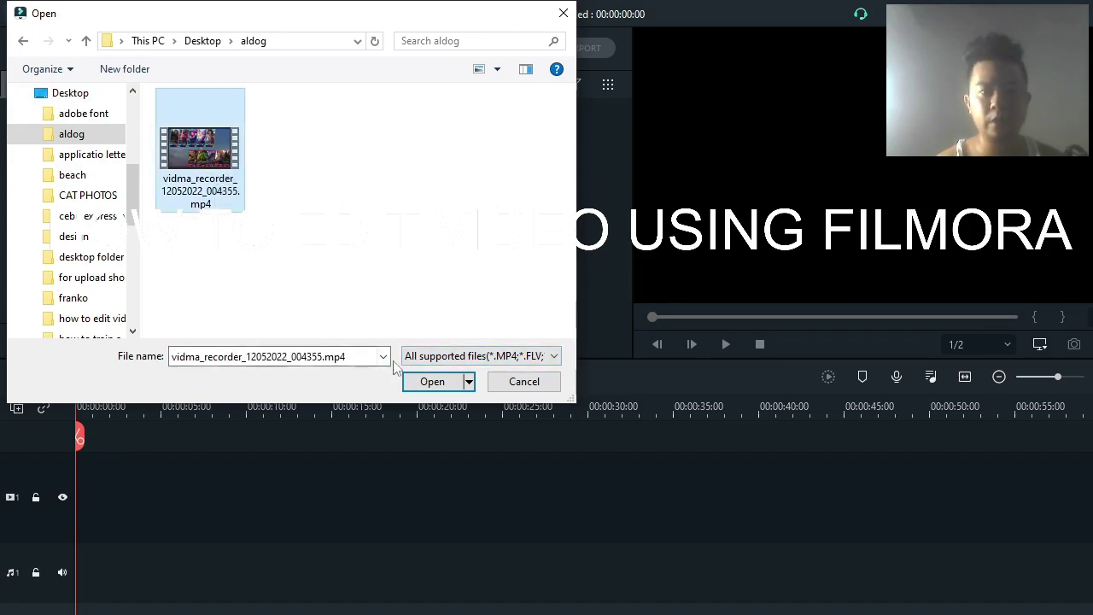
left_click(425, 381)
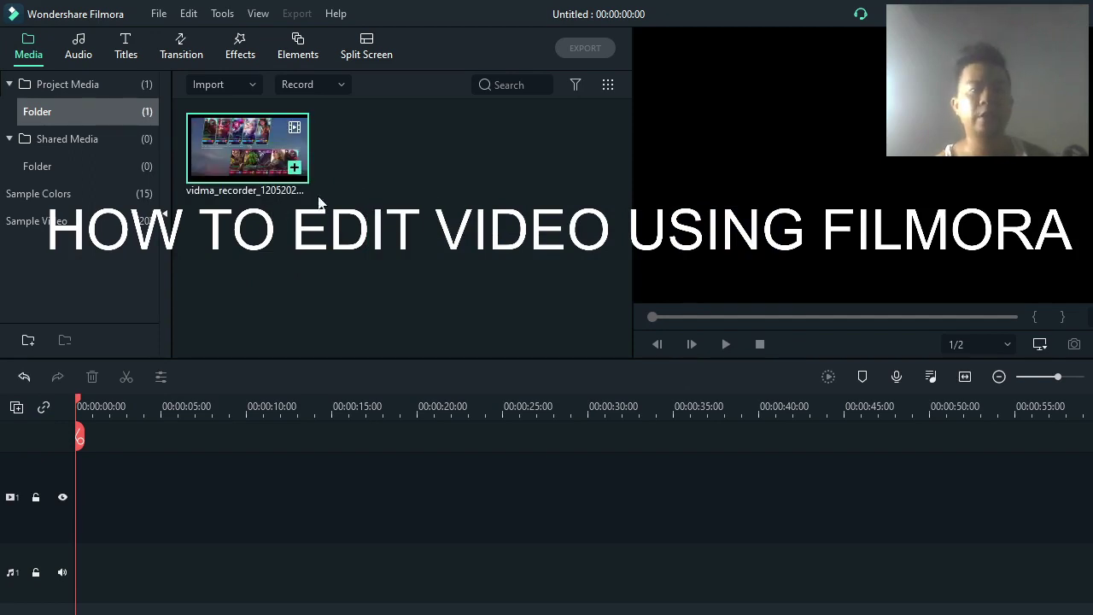
right_click(404, 199)
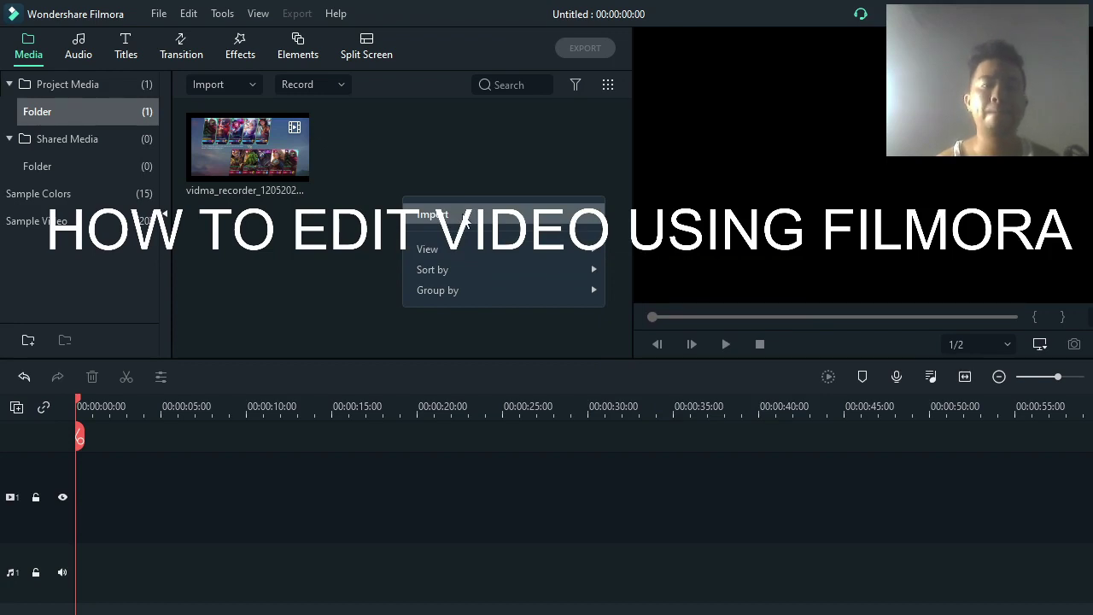
left_click(417, 215)
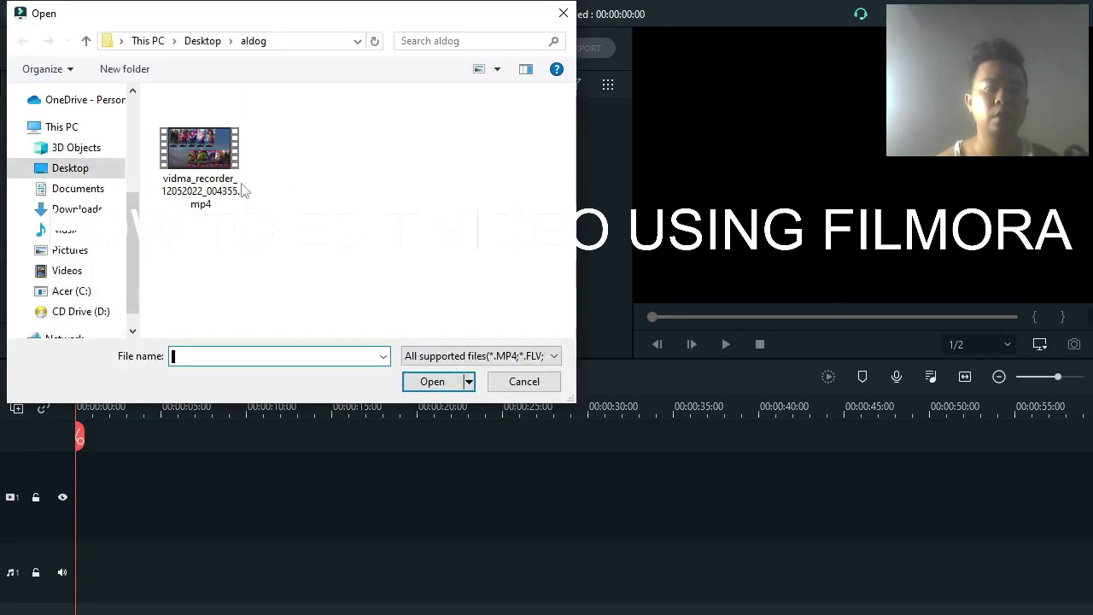
left_click(564, 14)
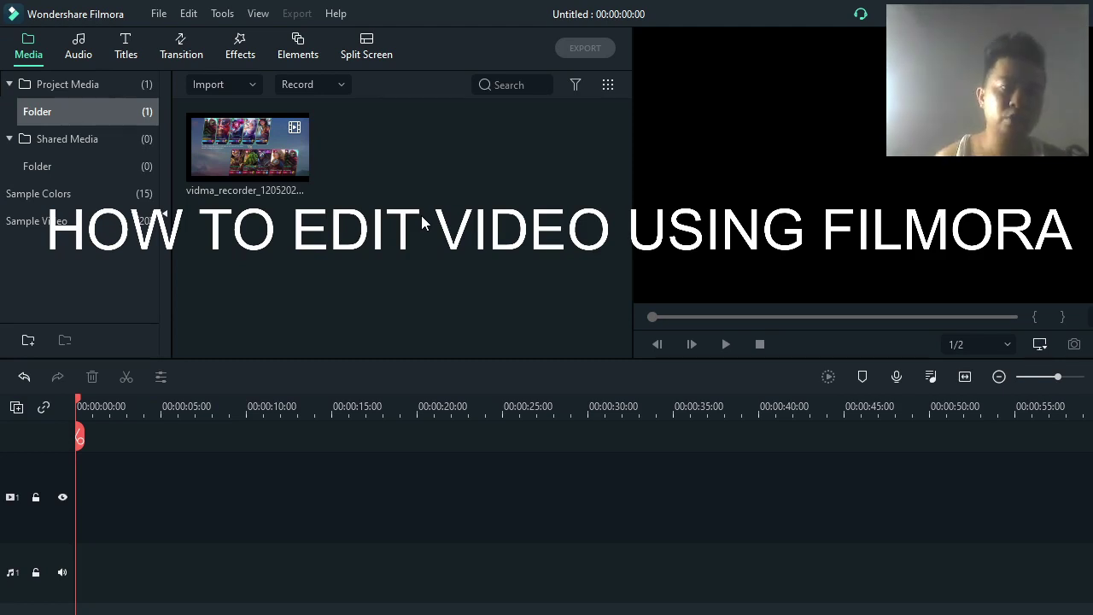
- Place the imported clip at the start of video track 1 and match the project settings to the media, 1520 x 720 23fps
left_click(280, 152)
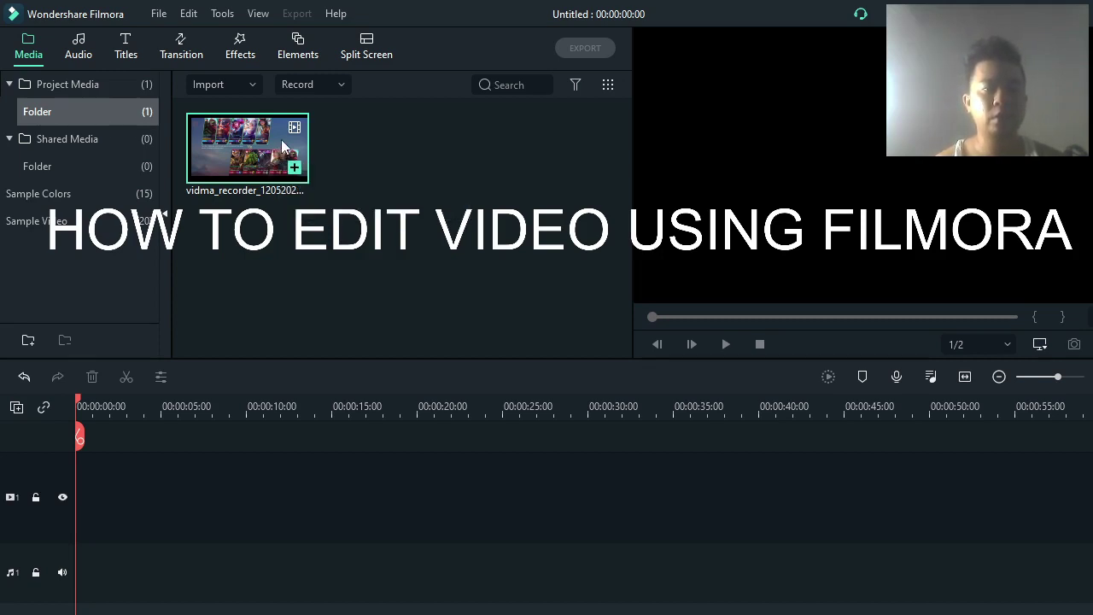
left_click_drag(285, 147, 80, 480)
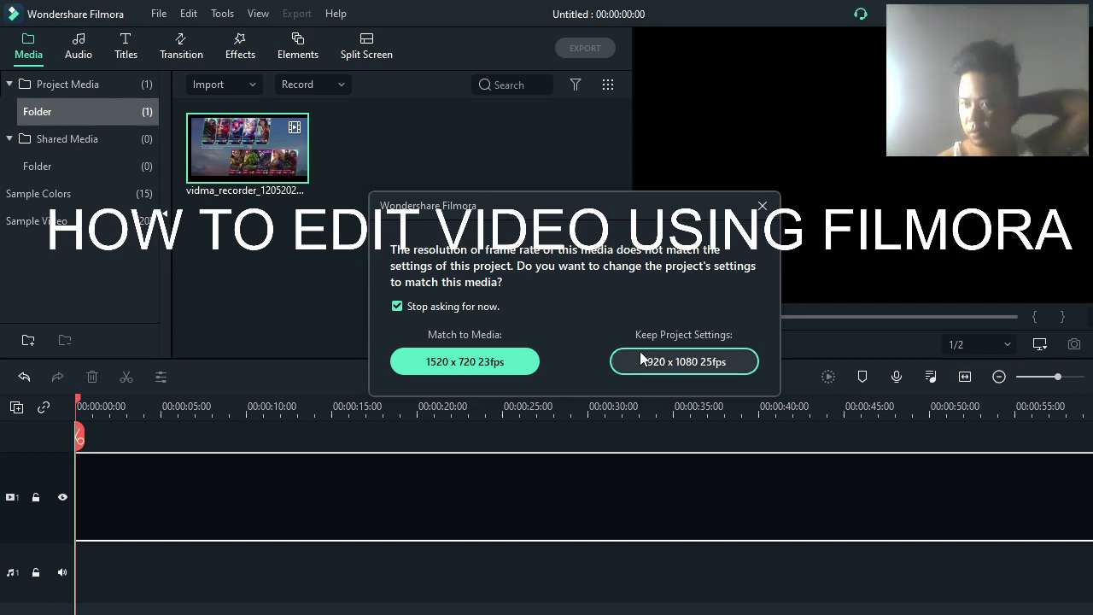
left_click(488, 367)
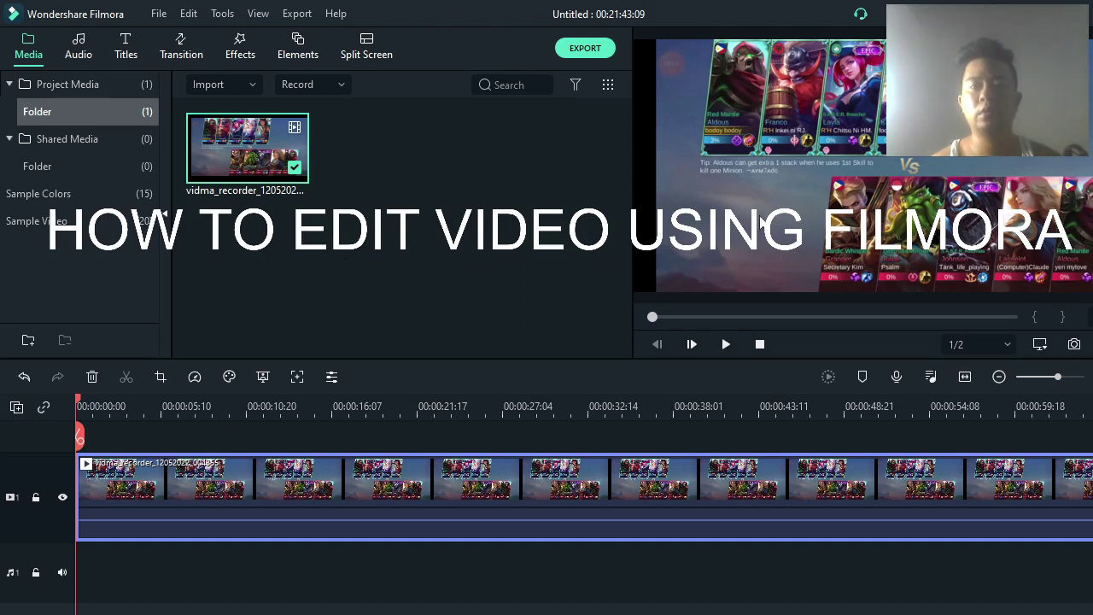
- Open the timeline clip's video settings, stretch its left edge slightly outward in the preview, and accept the settings
double_click(364, 485)
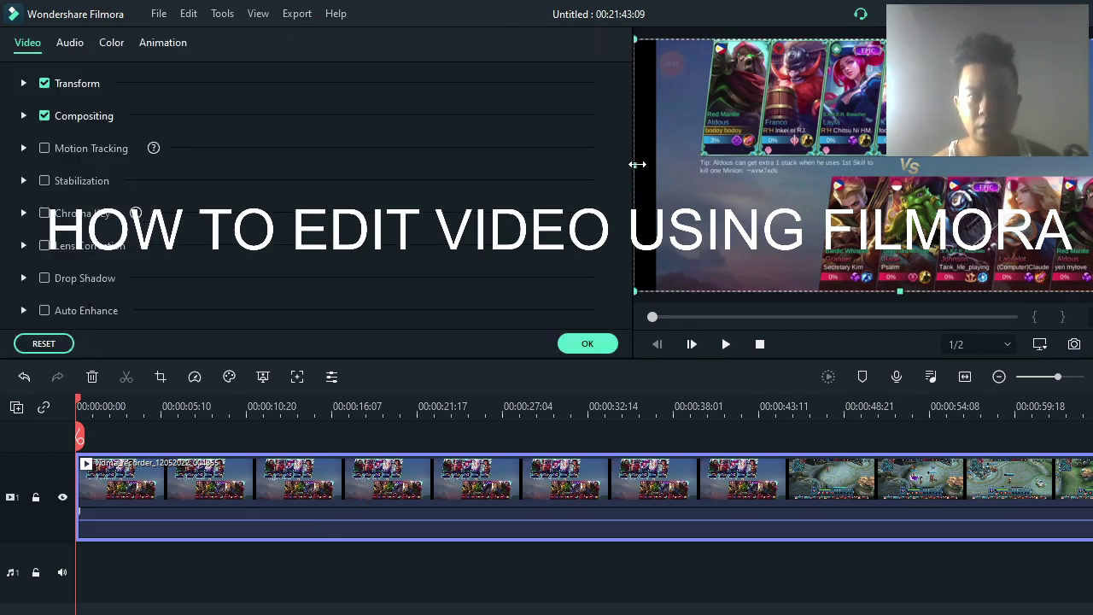
mouse_move(637, 165)
left_mouse_down()
mouse_move(649, 165)
mouse_move(572, 183)
mouse_move(634, 182)
left_mouse_up()
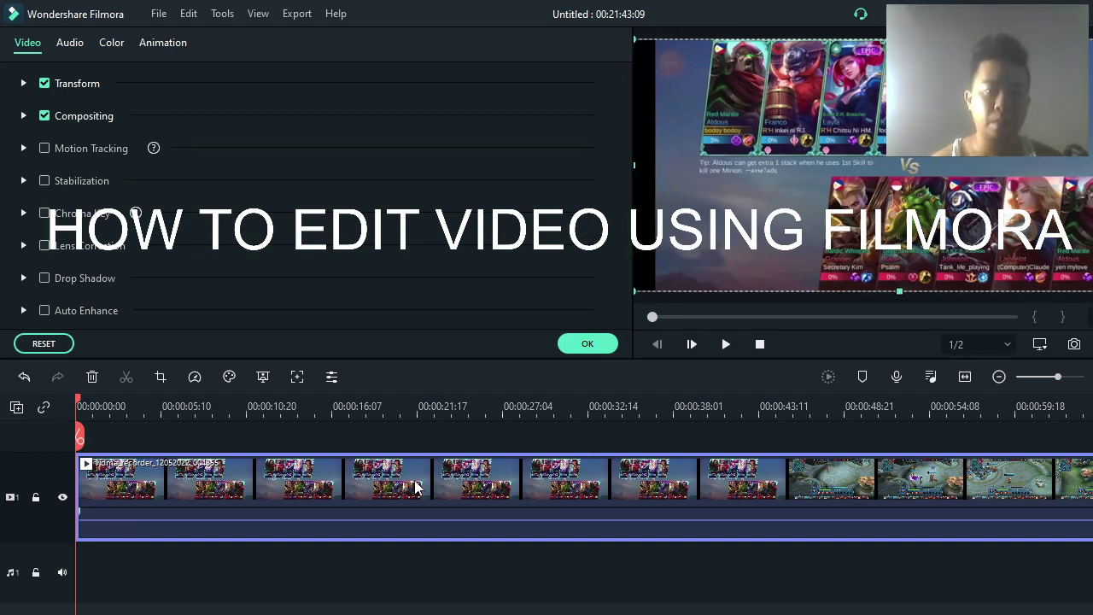
left_click(583, 345)
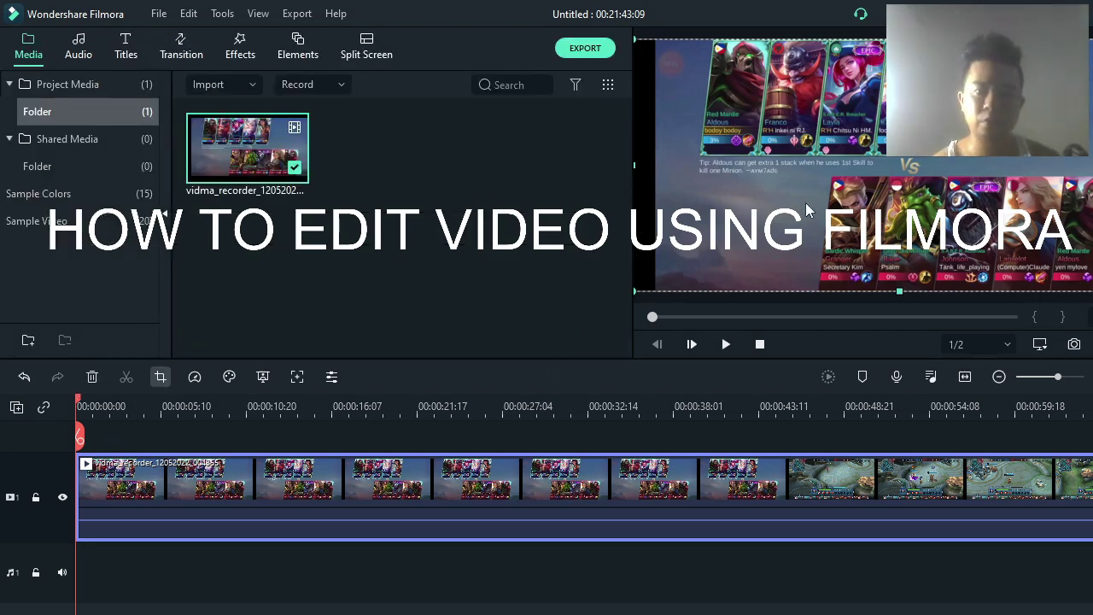
- Crop the black strip off the clip's left side to 1461 x 692, keeping the original ratio
left_click(159, 377)
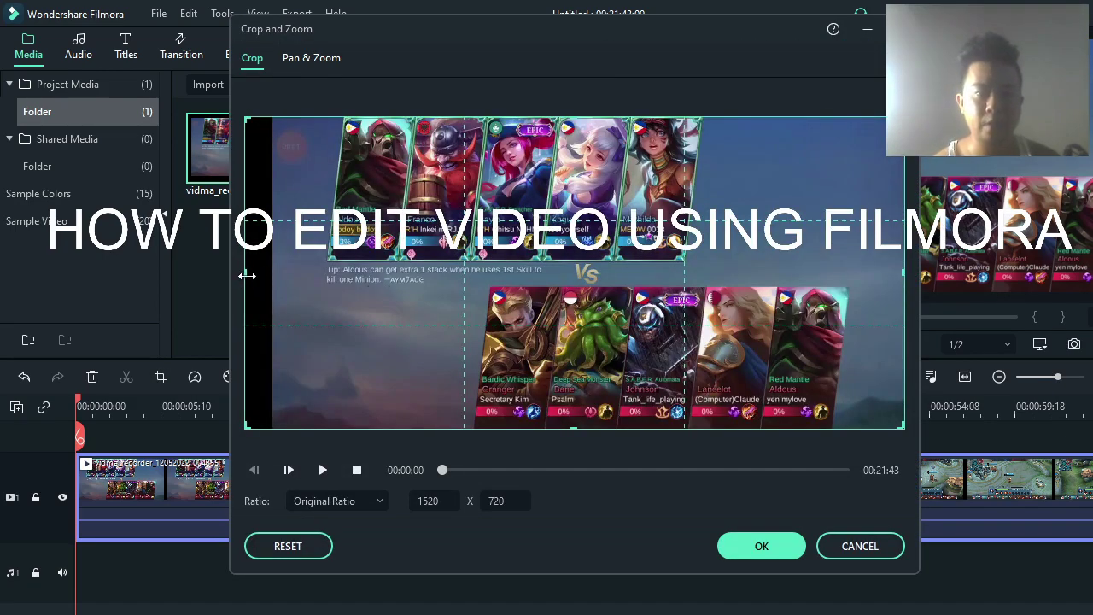
left_click_drag(245, 275, 270, 329)
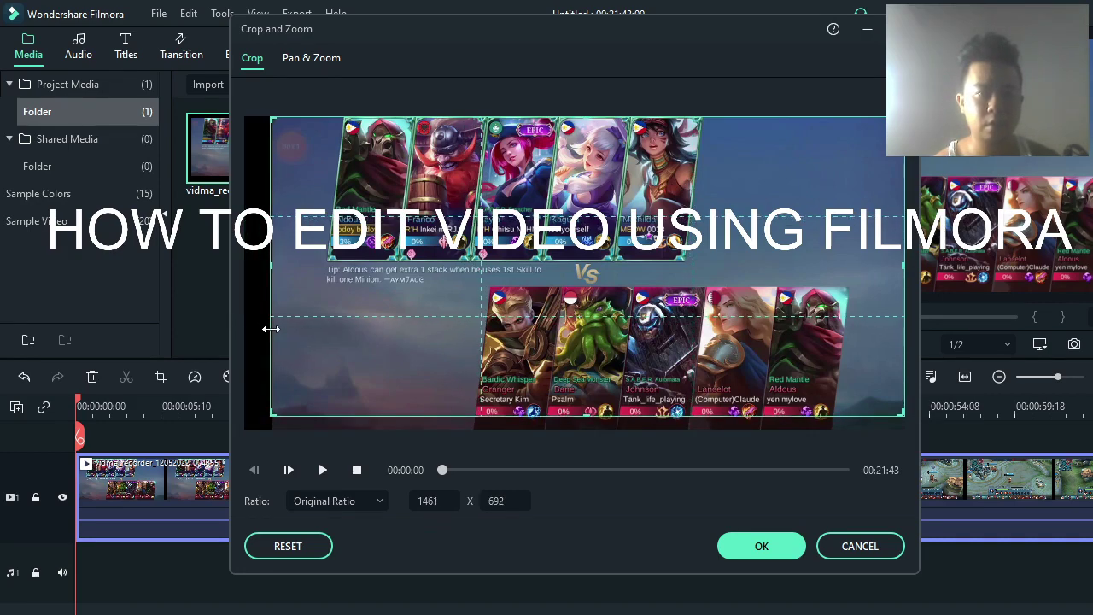
left_click(761, 545)
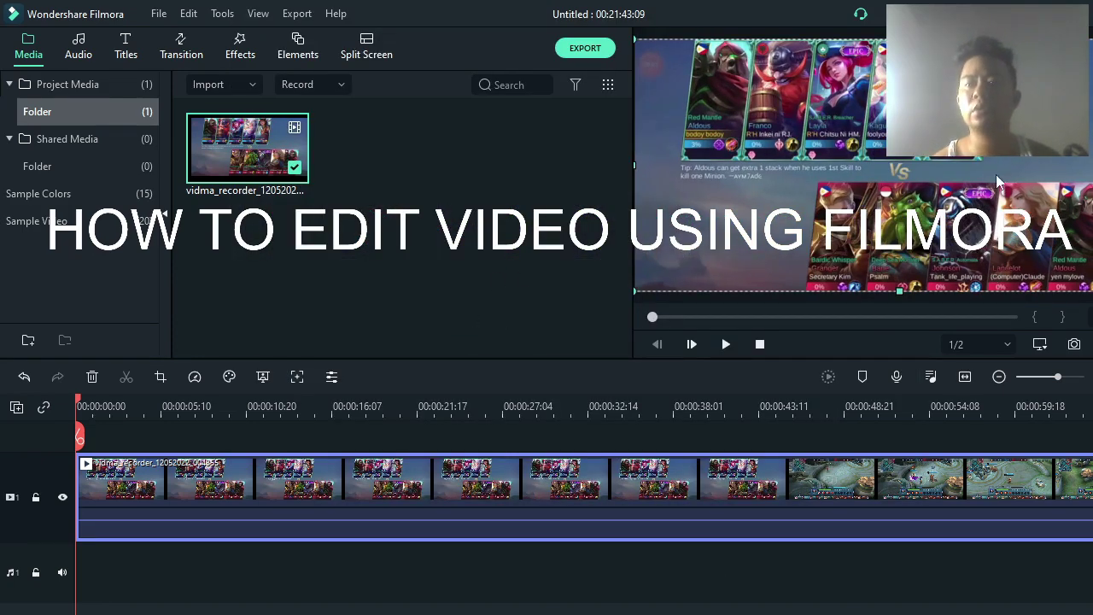
- Play the opening seconds of the cropped clip, pause, and bring the playhead back near the start
left_click(725, 344)
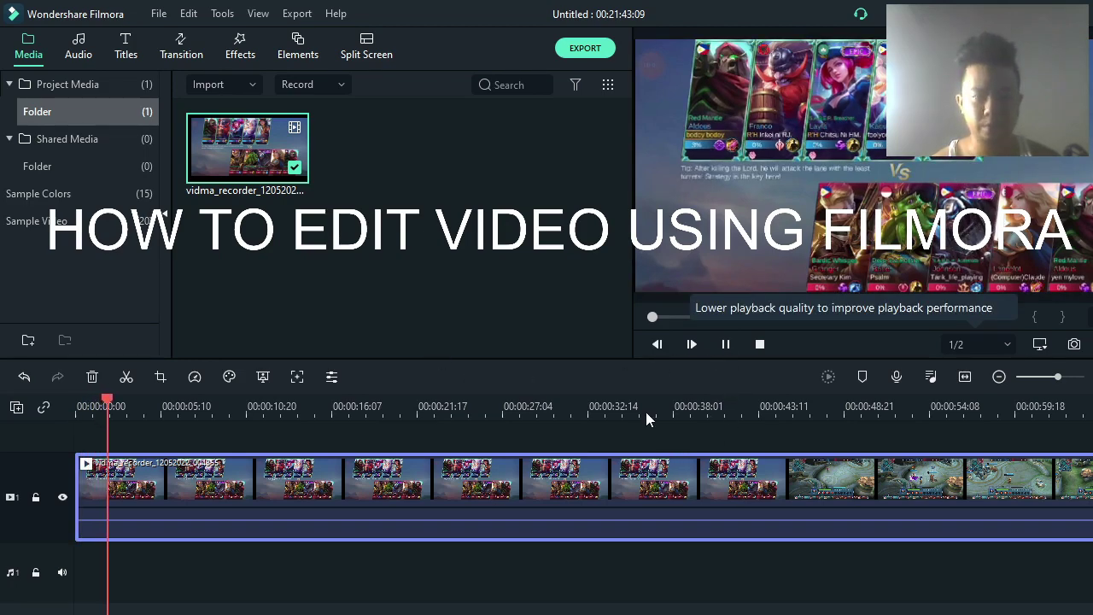
left_click(725, 344)
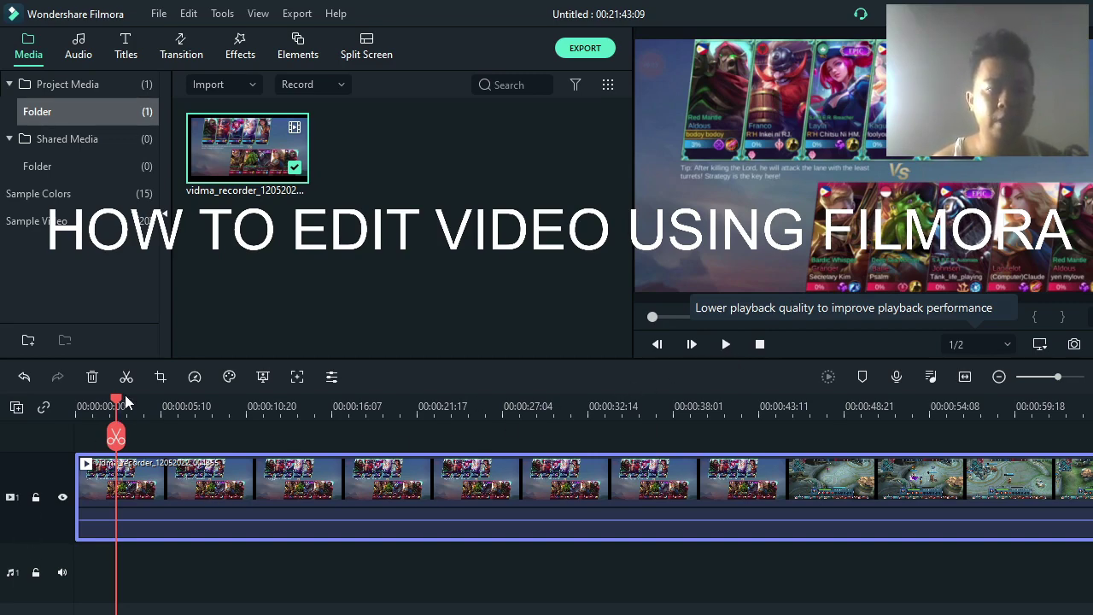
left_click_drag(116, 403, 87, 408)
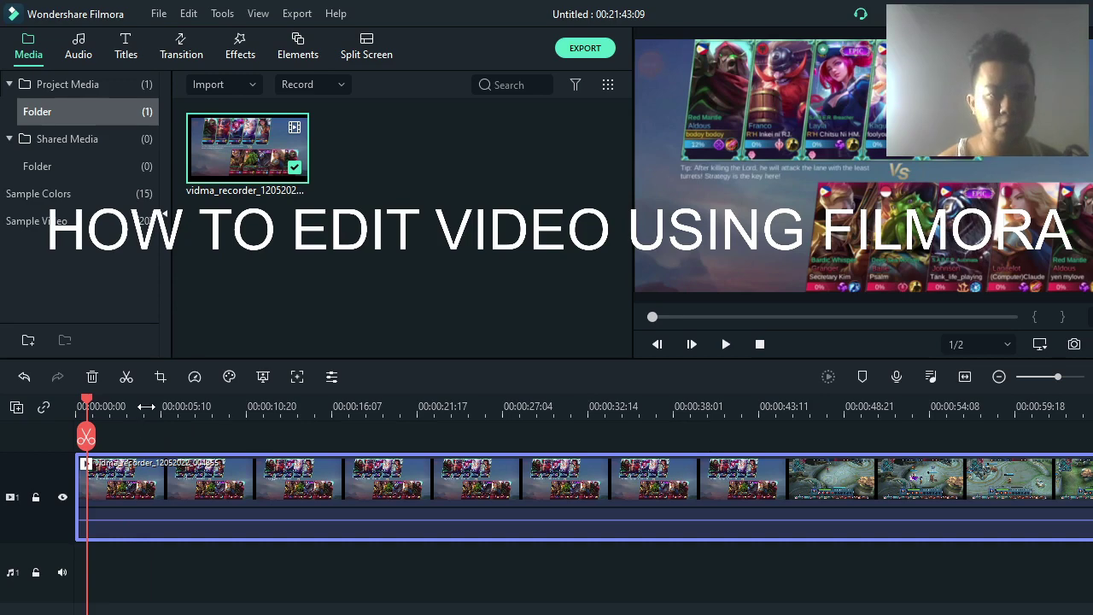
- Zoom the timeline out to show minutes of footage and return the playhead to the beginning of the clip
scroll(128, 418, "down", 5)
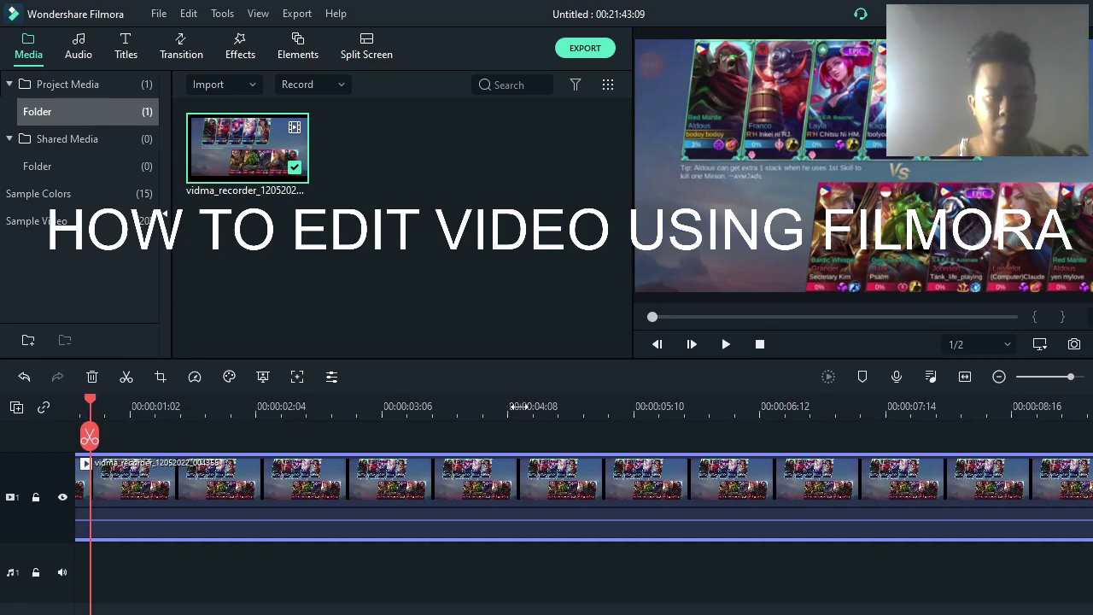
scroll(91, 427, "down", 3)
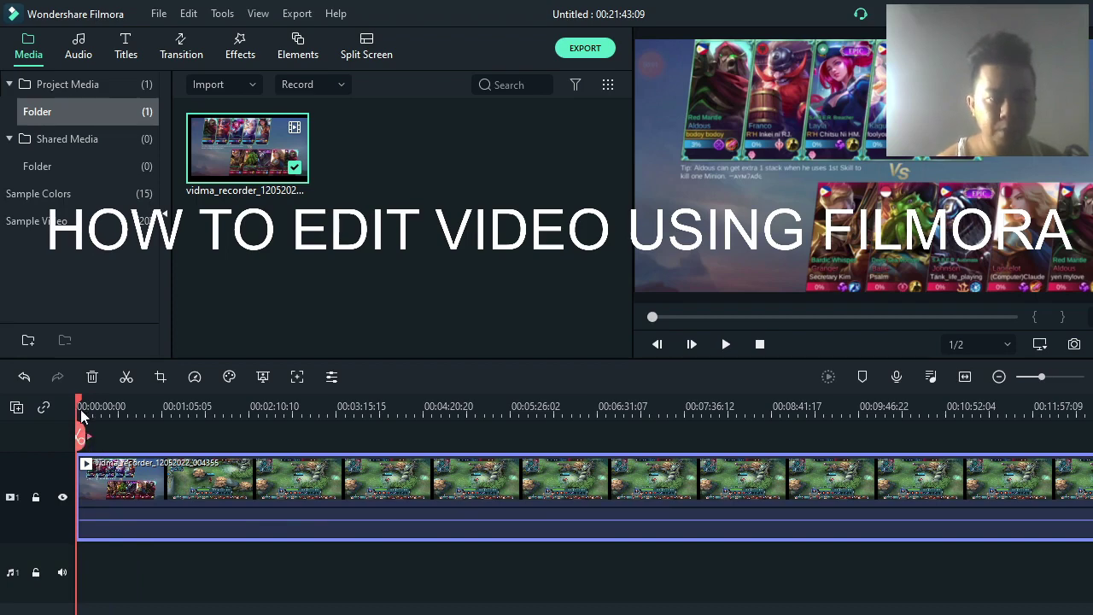
left_click_drag(82, 407, 99, 405)
left_click_drag(97, 398, 70, 404)
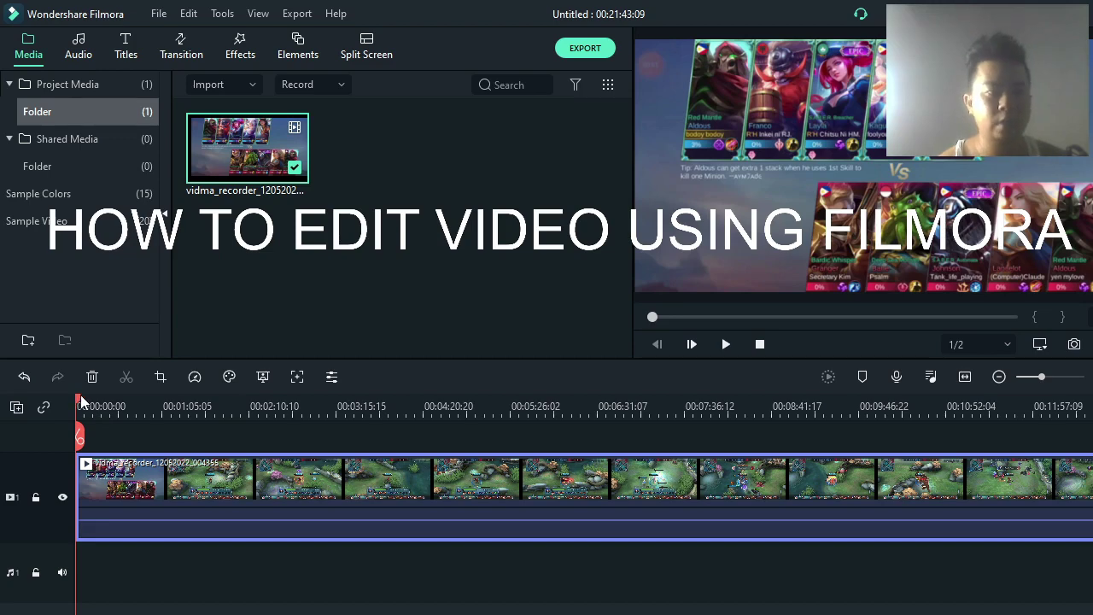
mouse_move(79, 407)
left_mouse_down()
mouse_move(162, 407)
mouse_move(72, 409)
left_mouse_up()
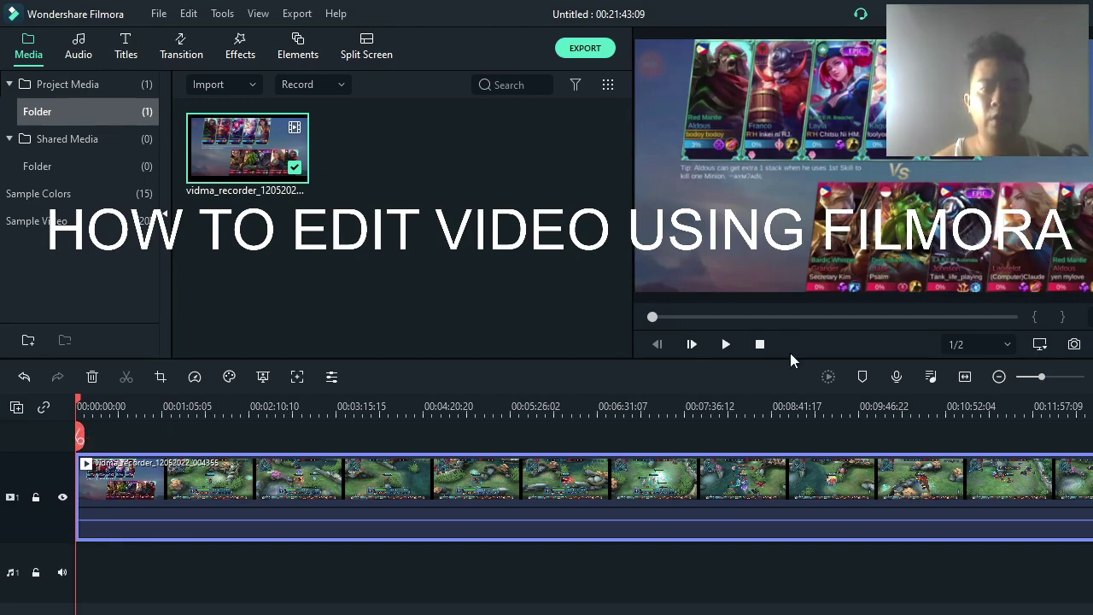
- Play the clip from the beginning to review its loading-screen intro, and pause it
left_click(725, 344)
left_click(725, 344)
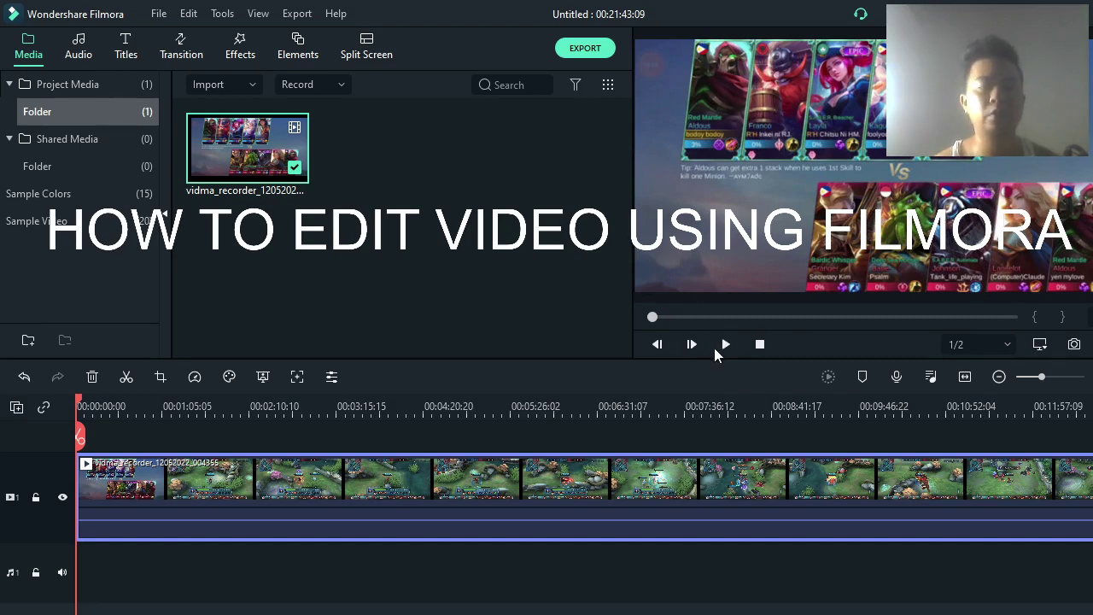
left_click(718, 346)
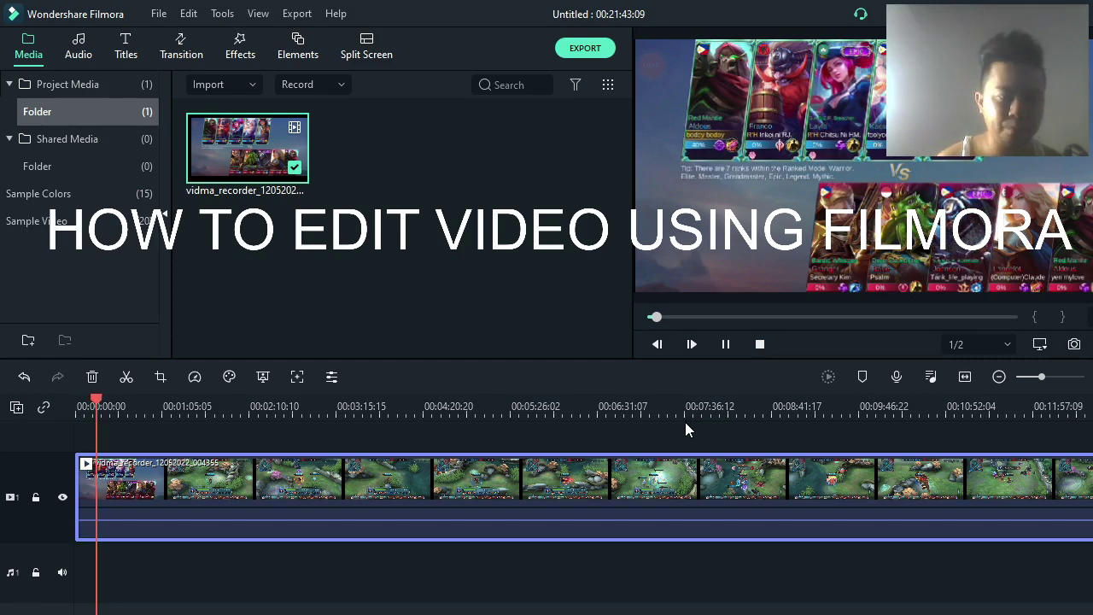
key("space")
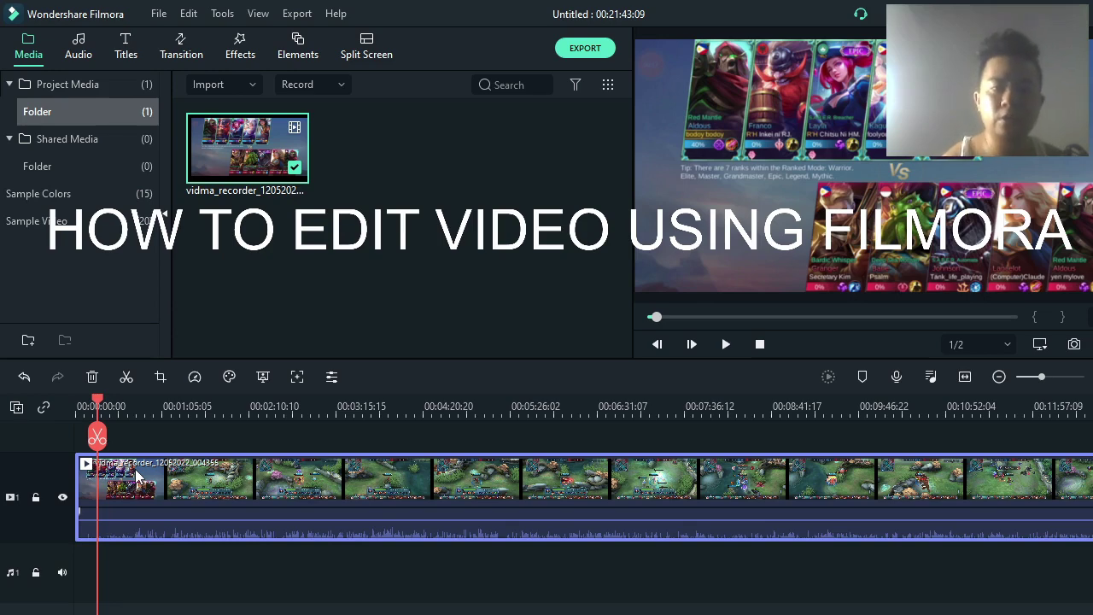
- Move the playhead to about 00:04:50 in the clip and examine the gameplay footage around it
left_click_drag(100, 405, 465, 401)
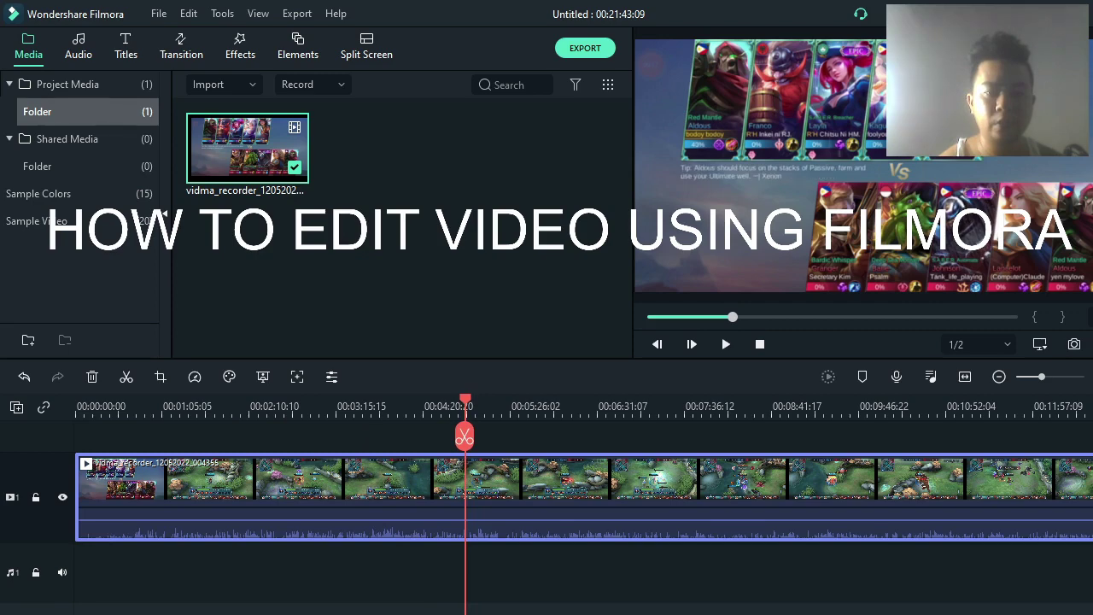
scroll(585, 504, "right", 3)
scroll(417, 561, "right", 5)
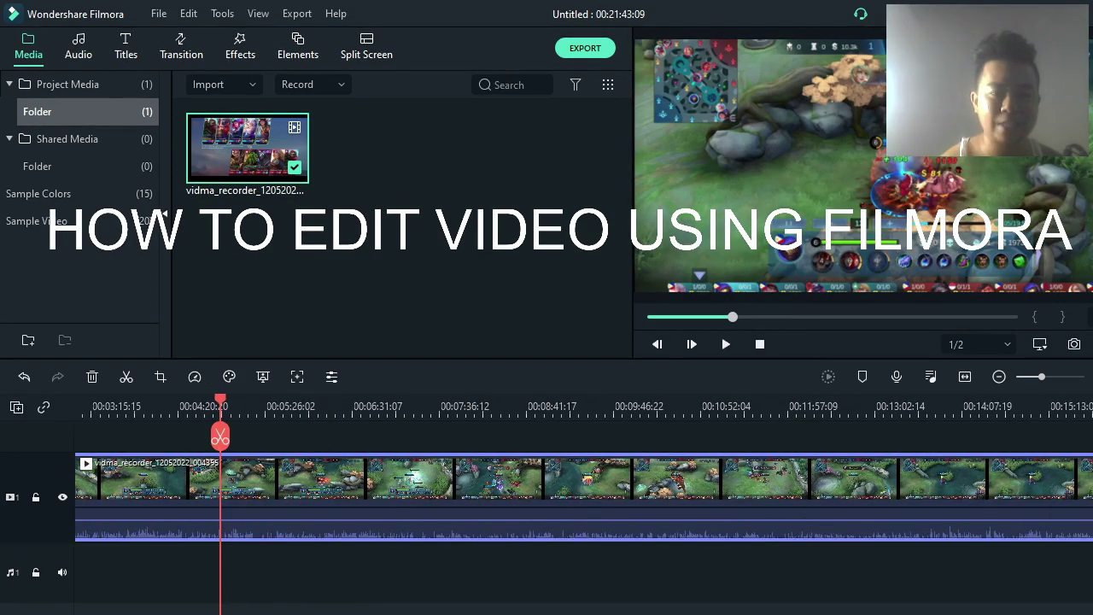
- Move the playhead through the clip to about 00:07:30, 00:09:55 and 00:11:10, examining the gameplay at each point
scroll(417, 561, "left", 7)
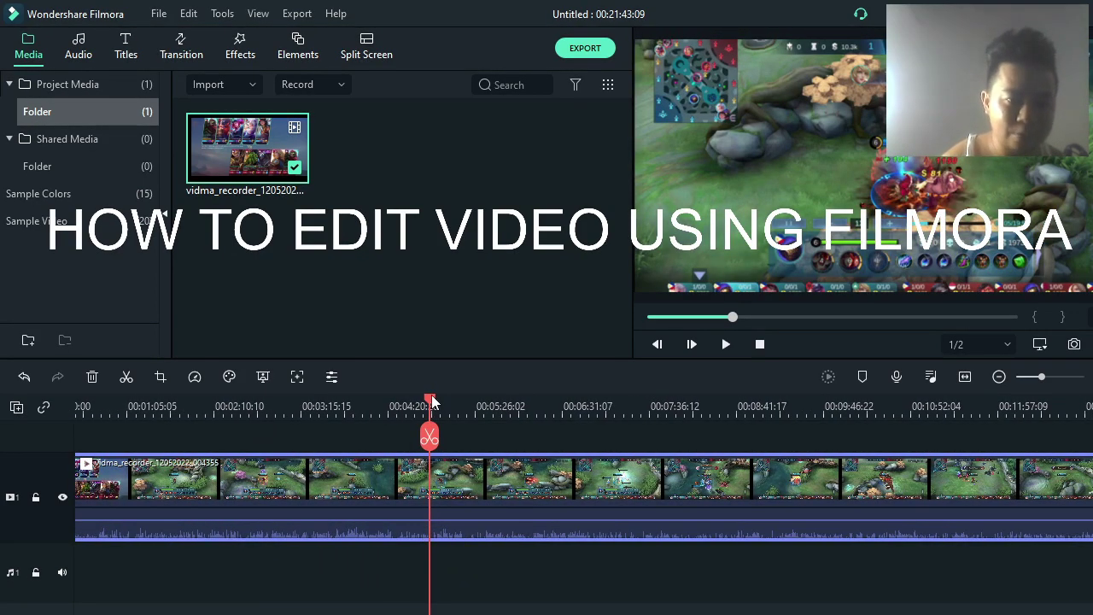
left_click_drag(431, 395, 642, 403)
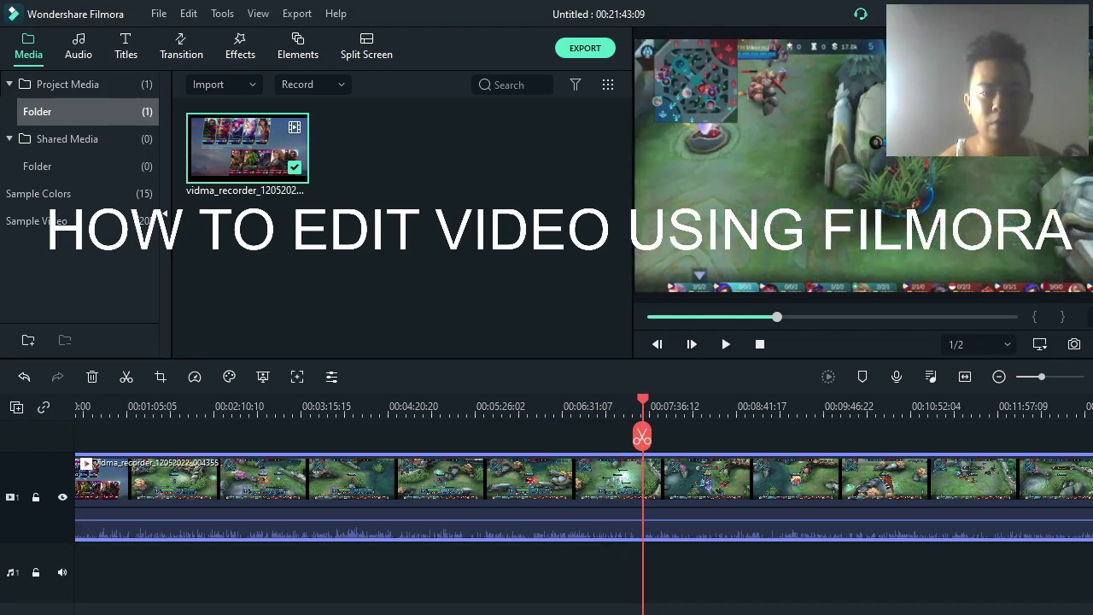
scroll(584, 504, "right", 9)
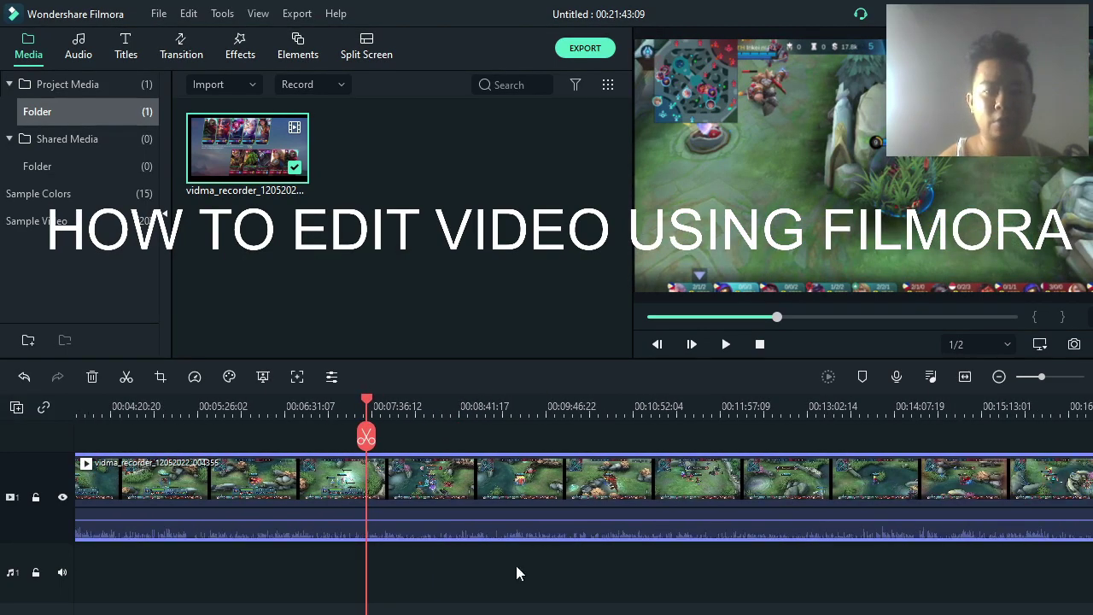
left_click_drag(369, 405, 561, 436)
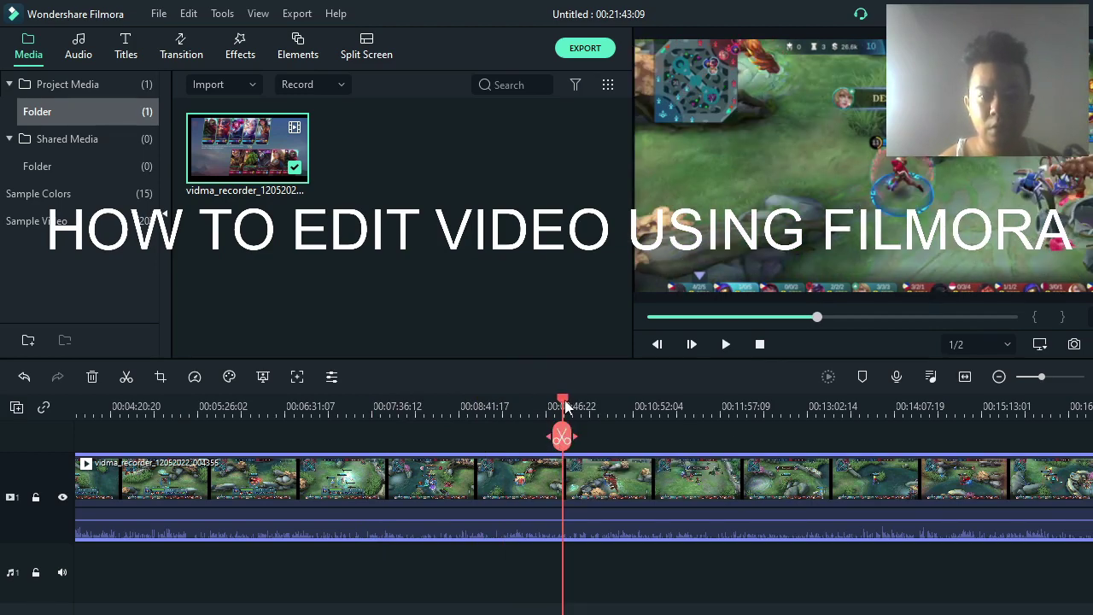
left_click_drag(563, 401, 659, 418)
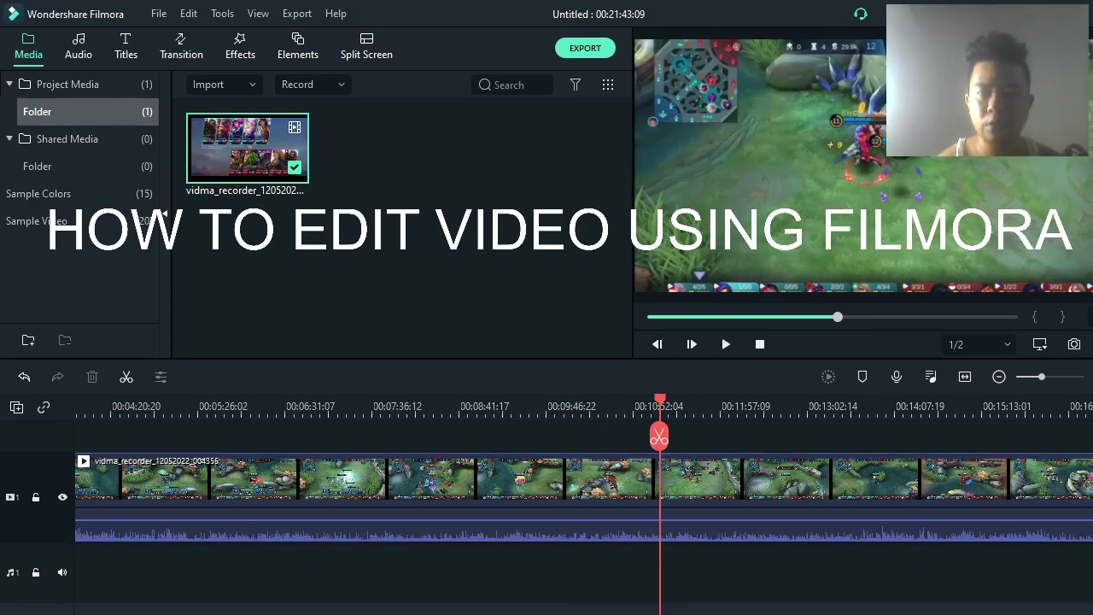
scroll(474, 392, "right", 5)
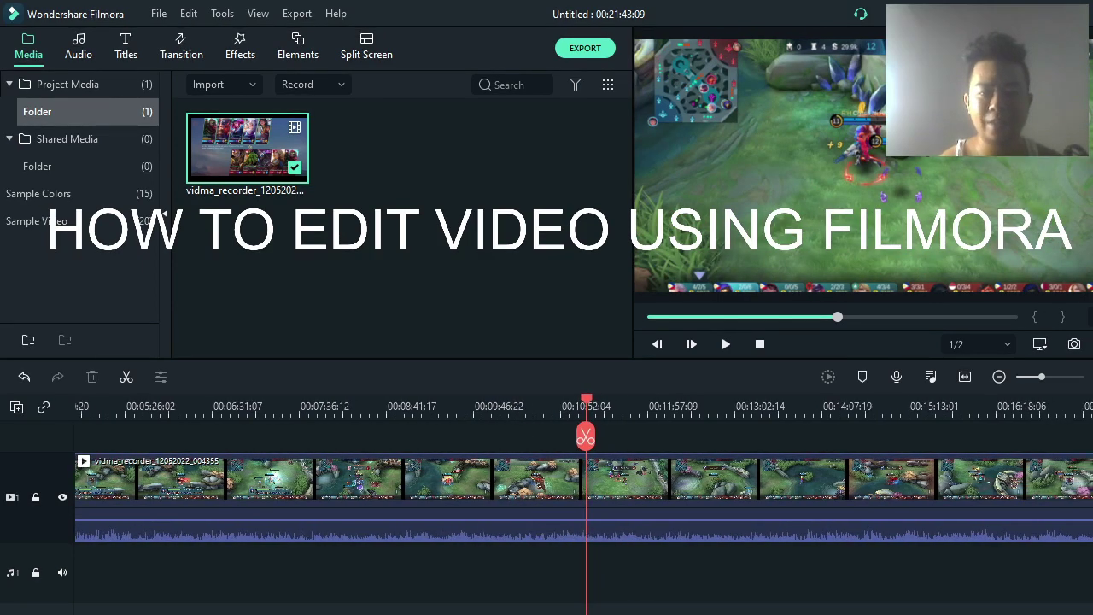
- Move the playhead to about 00:12:10, play the gameplay there for several seconds, and pause it
left_click_drag(476, 394, 568, 418)
key("space")
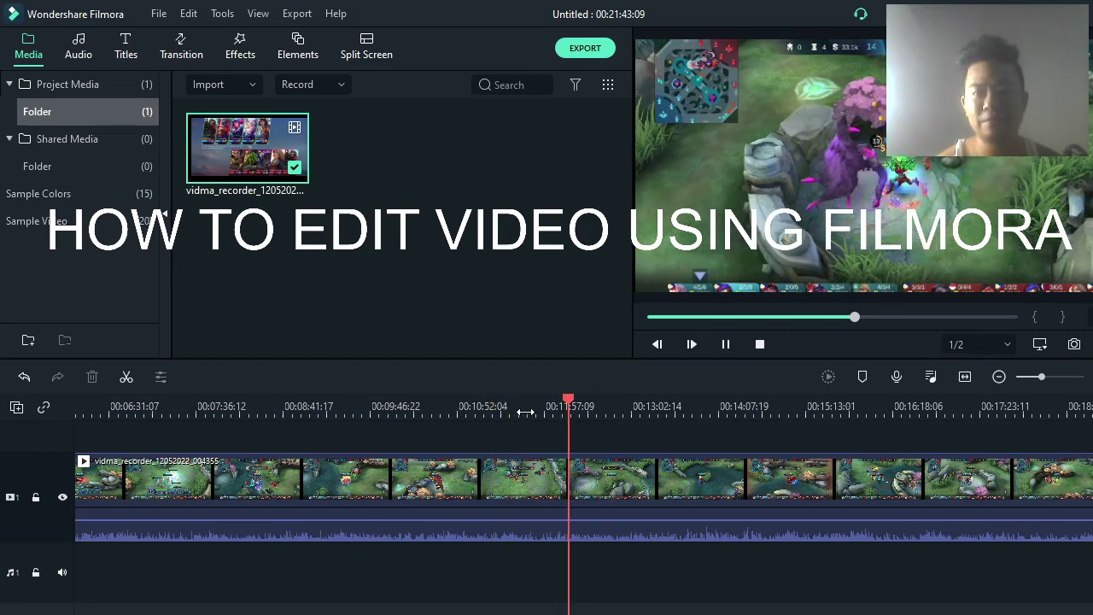
key("space")
scroll(569, 571, "right", 3)
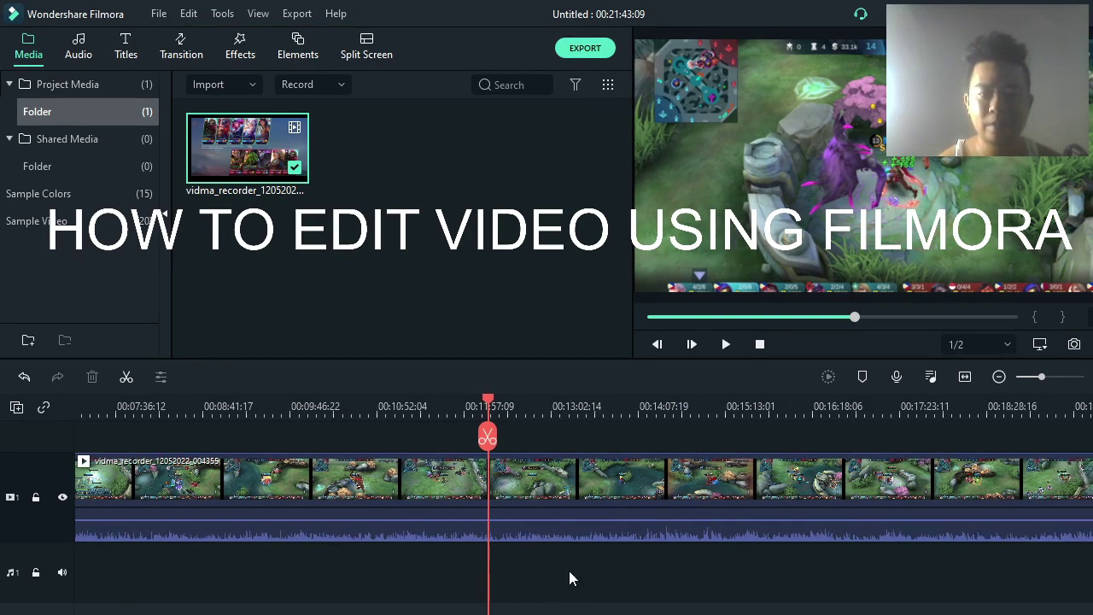
key("space")
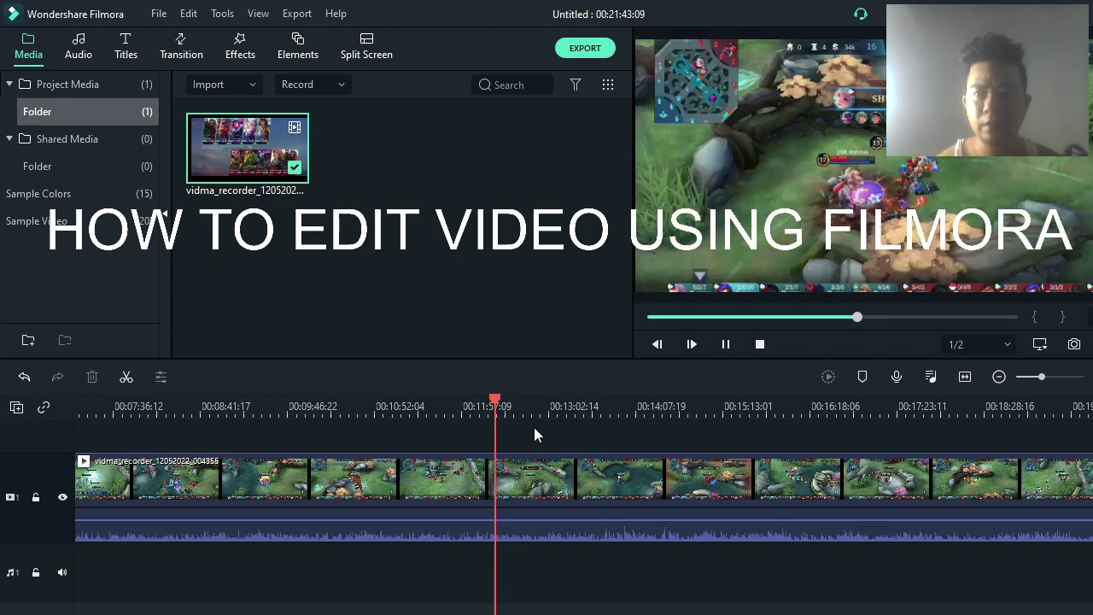
key("space")
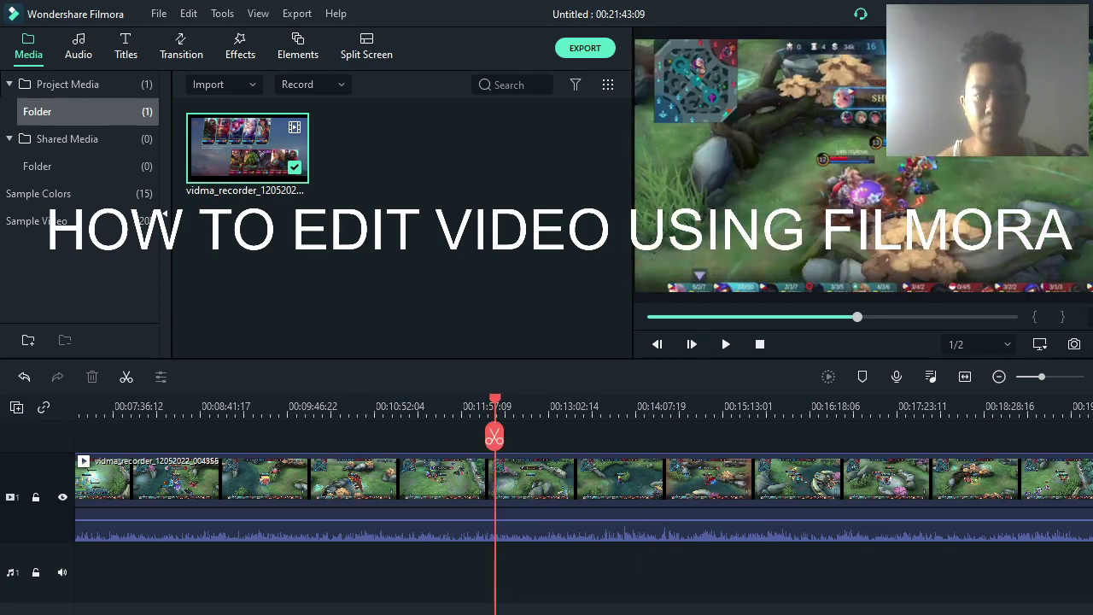
- Return the playhead to the clip's beginning, move it to about 00:03:20, and briefly play the gameplay there
left_click_drag(654, 611, 260, 610)
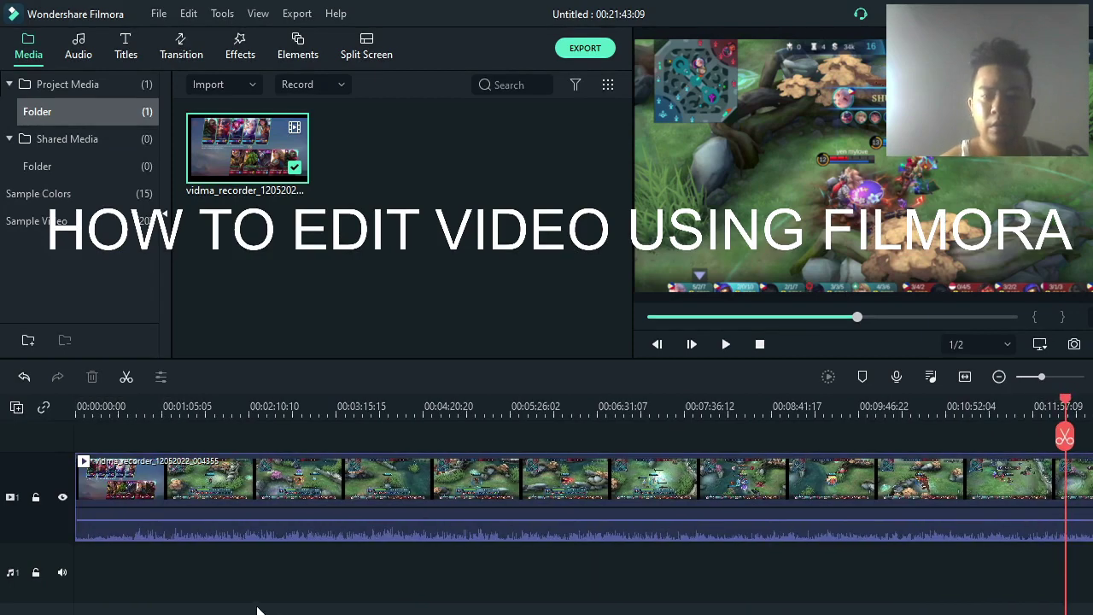
left_click(79, 406)
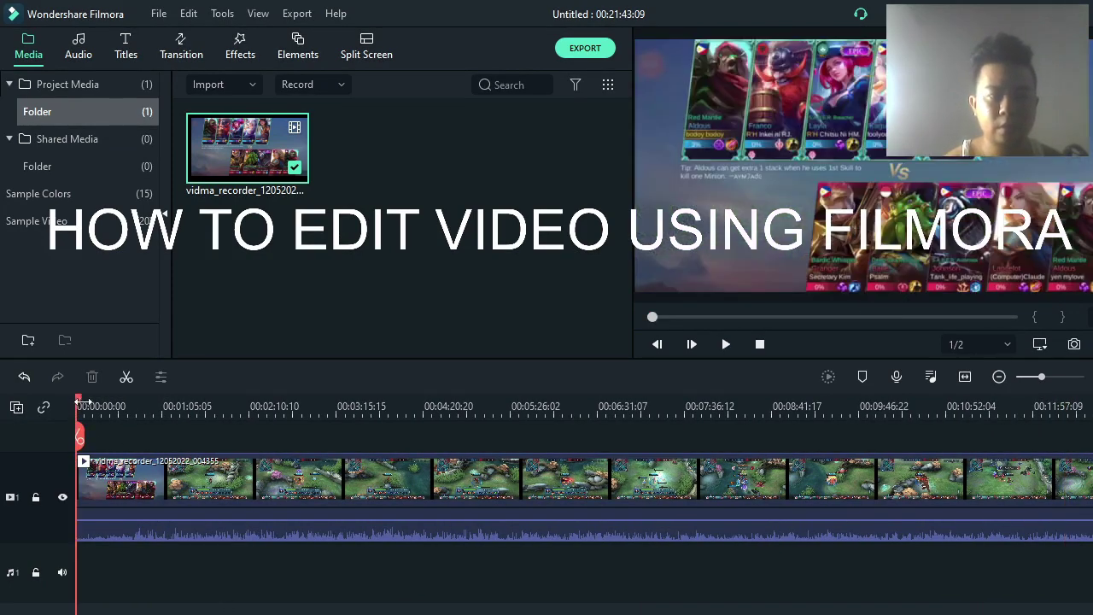
left_click_drag(82, 407, 348, 427)
key("space")
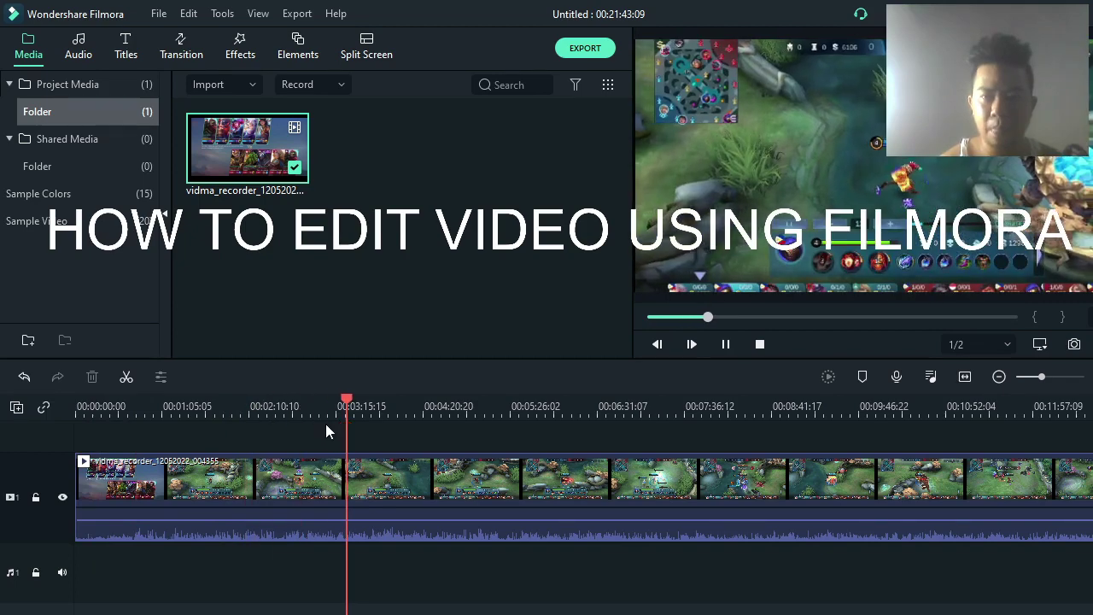
key("space")
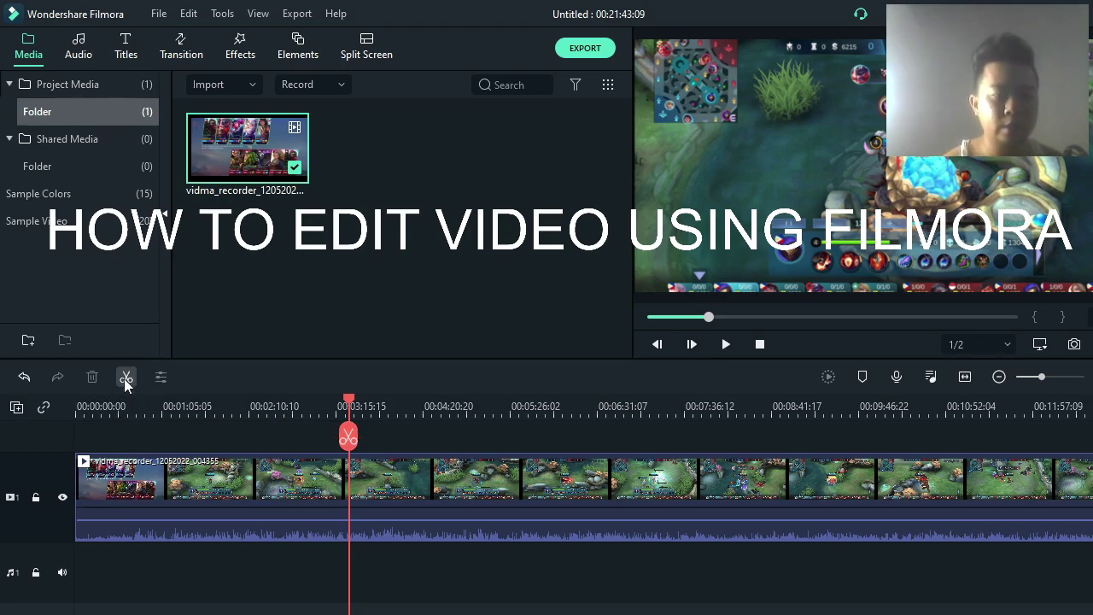
- Add two empty video tracks above the gameplay clip's track and leave the clip deselected
left_click(332, 482)
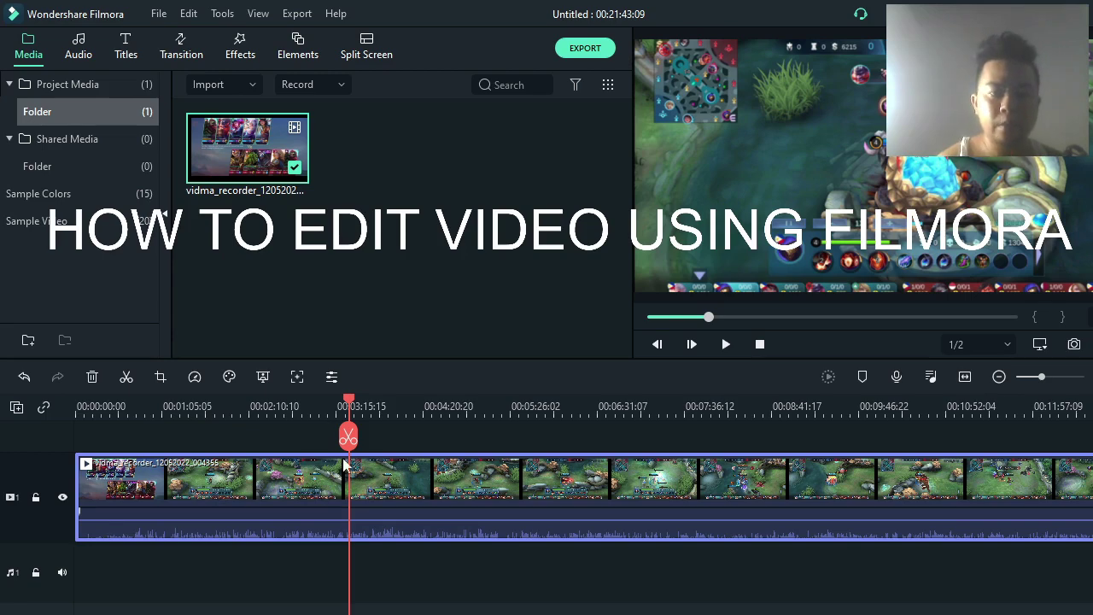
scroll(321, 472, "up", 1)
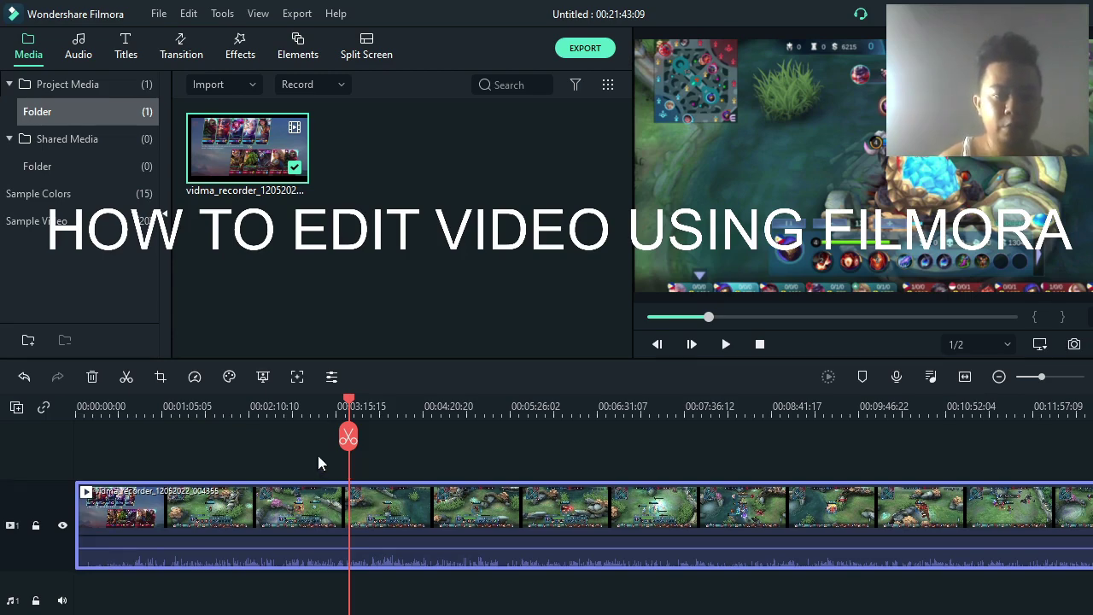
left_click(15, 409)
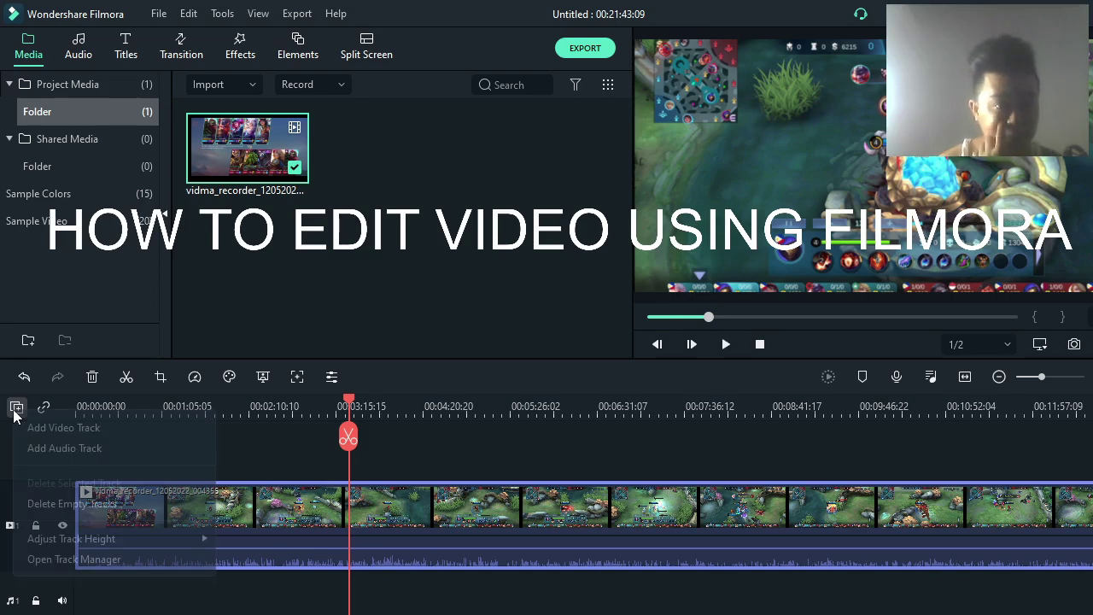
left_click(44, 429)
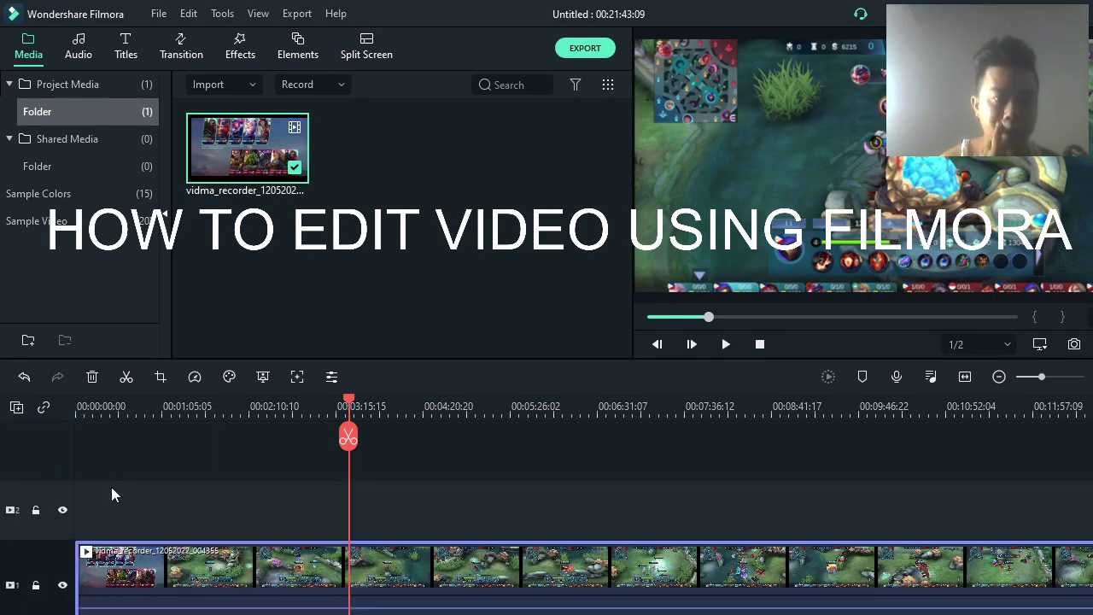
left_click(16, 407)
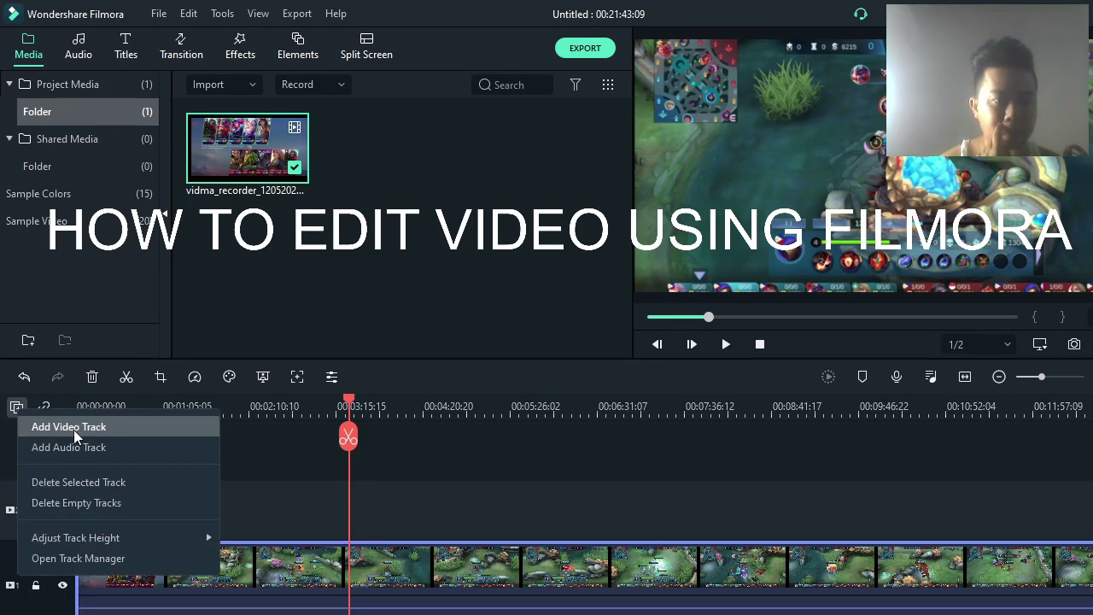
left_click(73, 430)
scroll(146, 510, "down", 2)
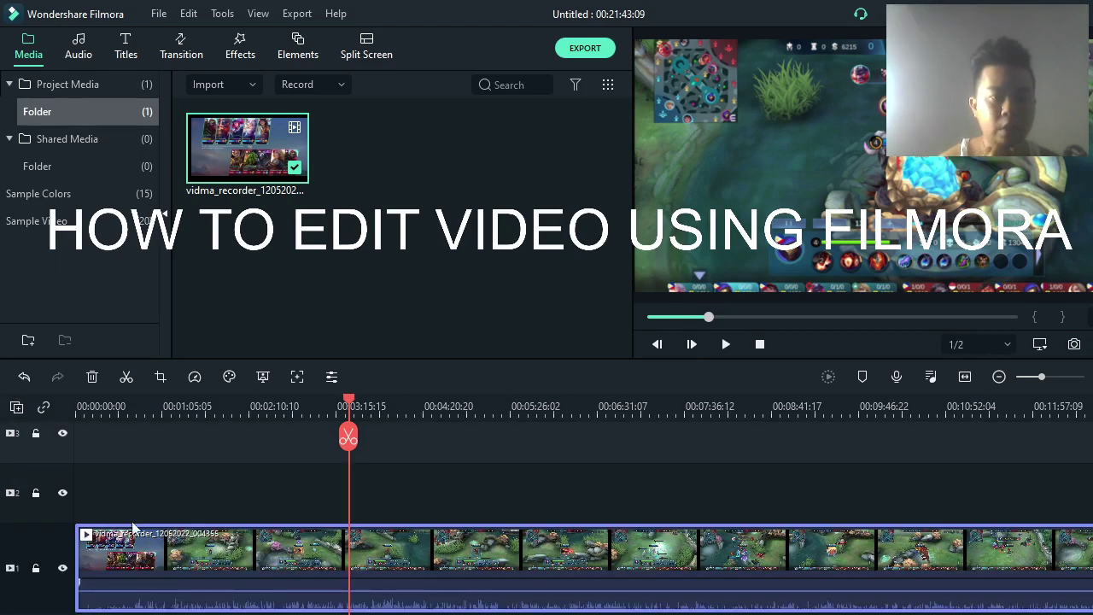
left_click(118, 480)
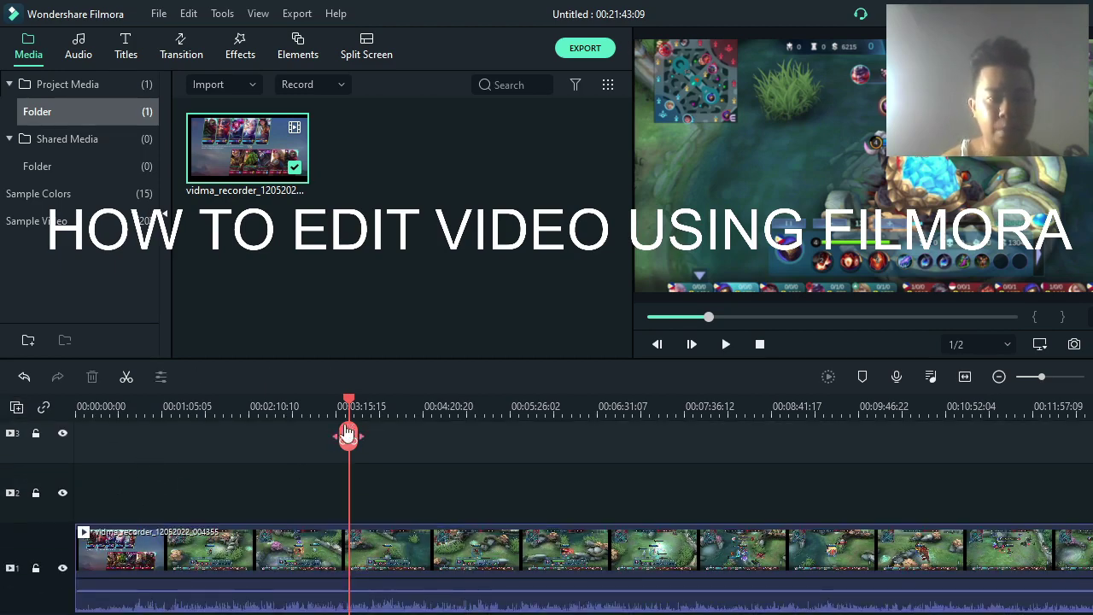
- Delete the whole unsplit gameplay clip from the timeline, and undo the deletion
left_click(339, 557)
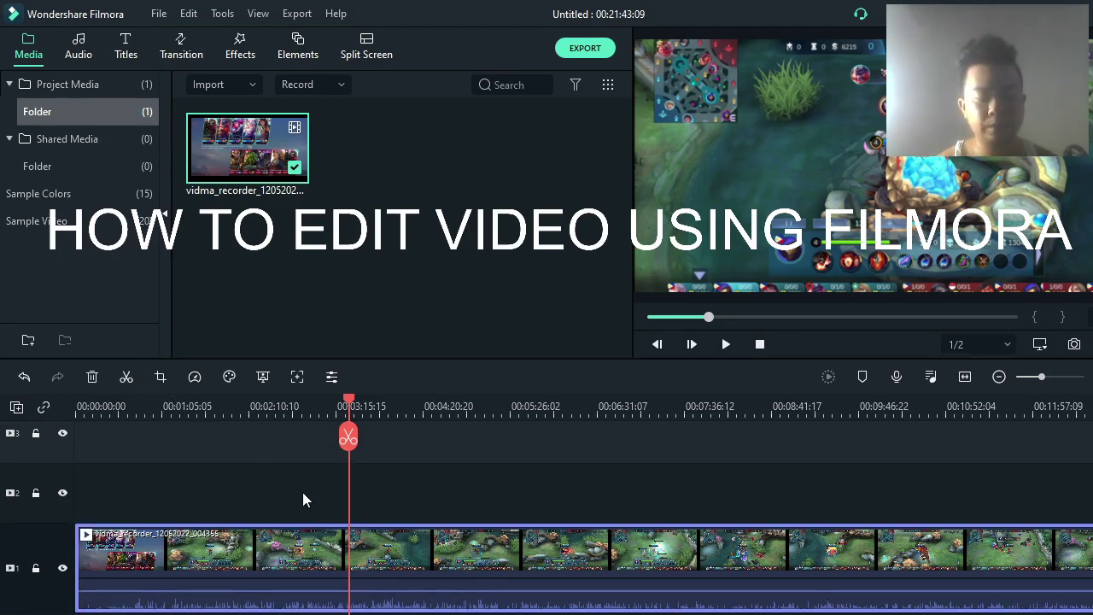
key("Delete")
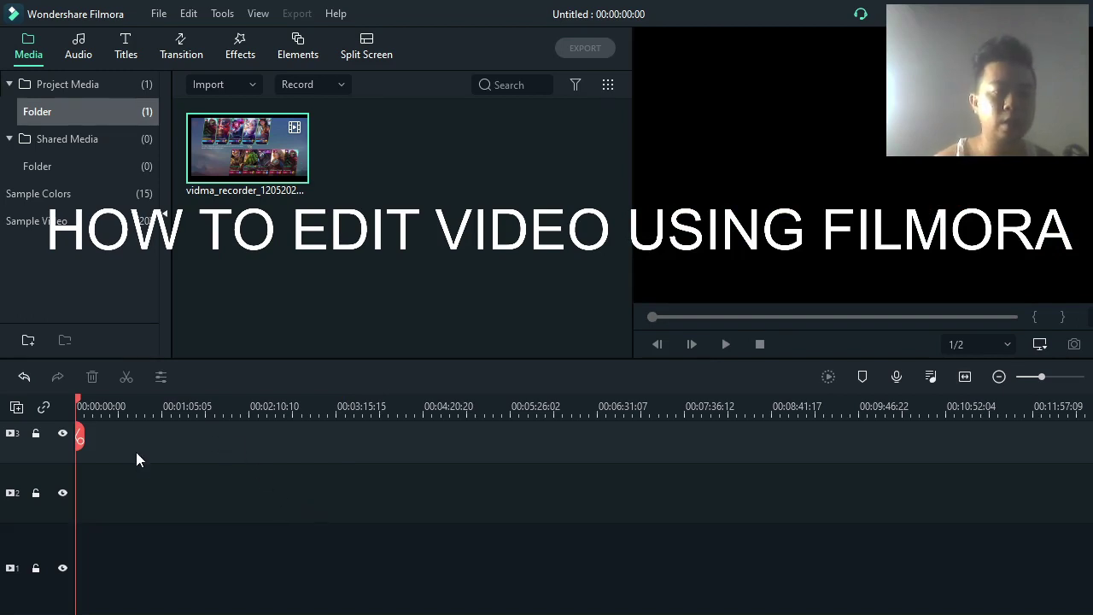
key("ctrl+z")
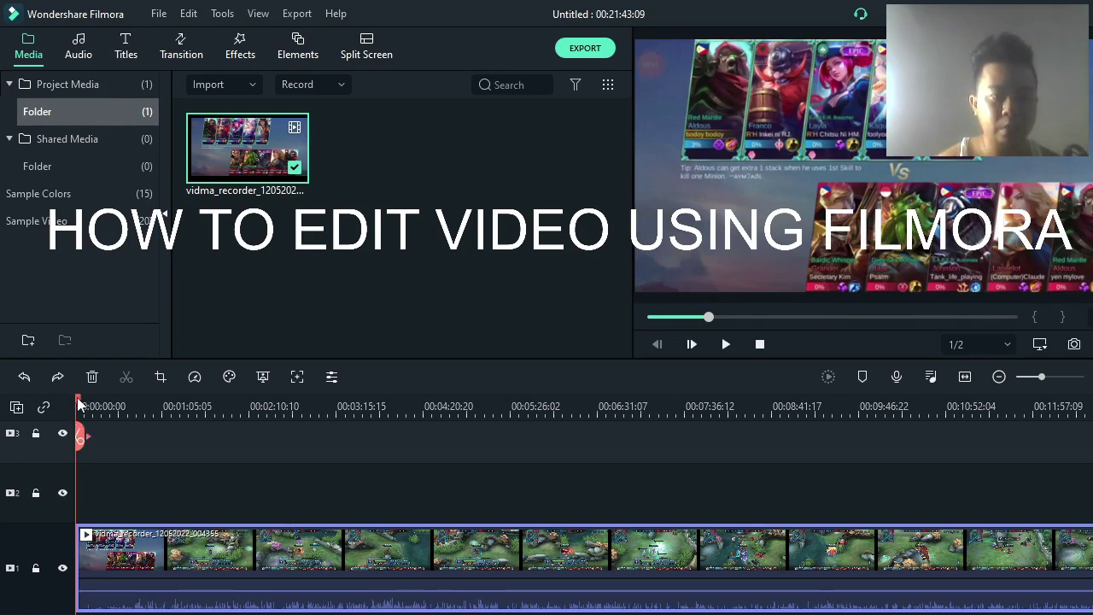
- Split the gameplay clip at about 00:03:19 and delete the part before the cut
left_click_drag(79, 406, 344, 466)
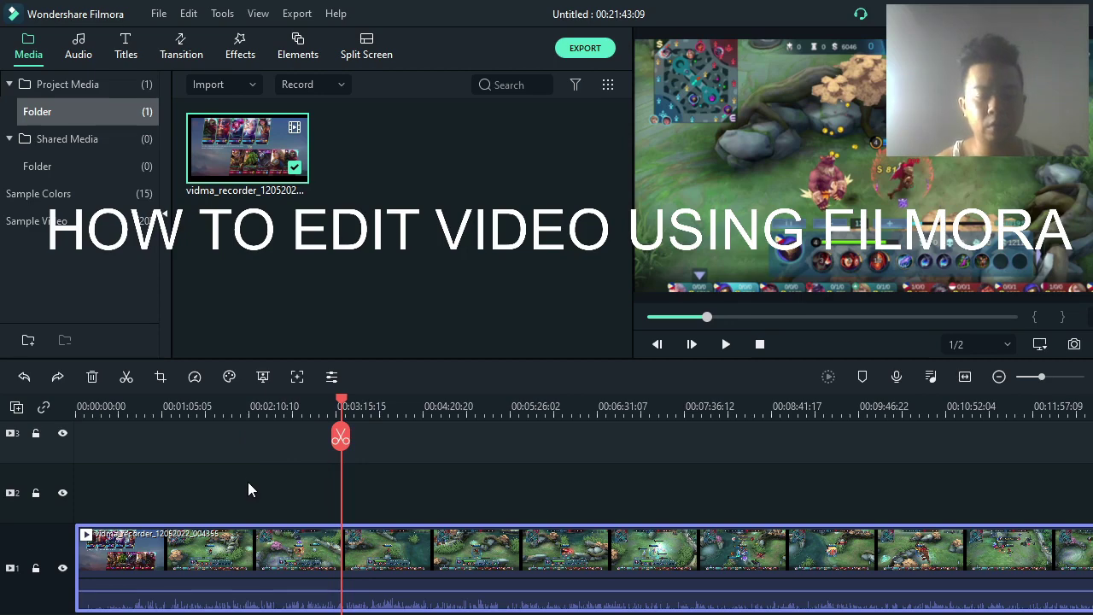
key("ctrl+b")
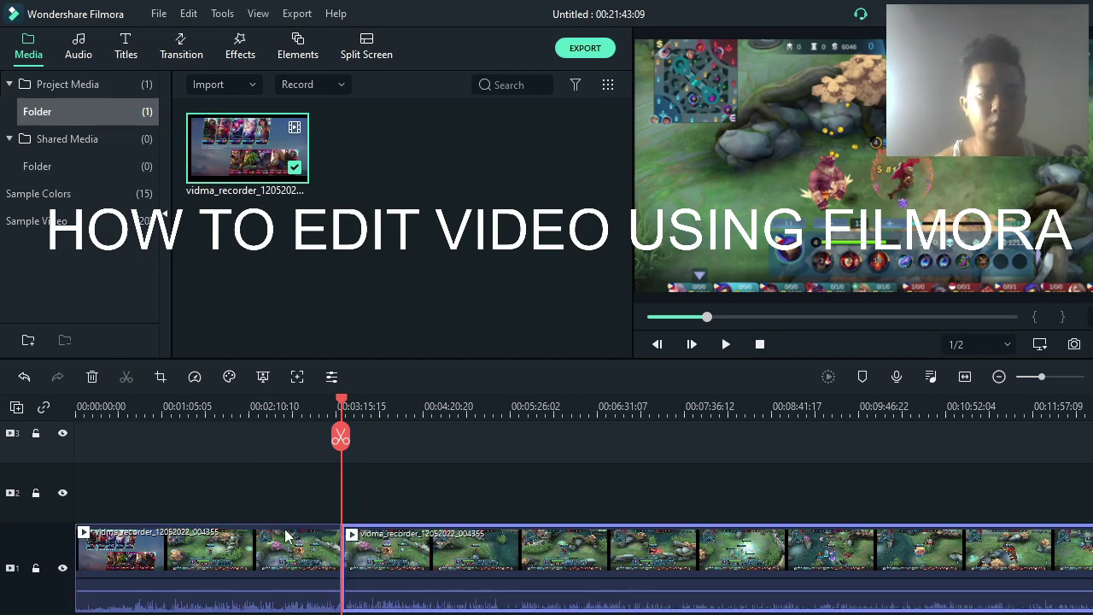
left_click(304, 570)
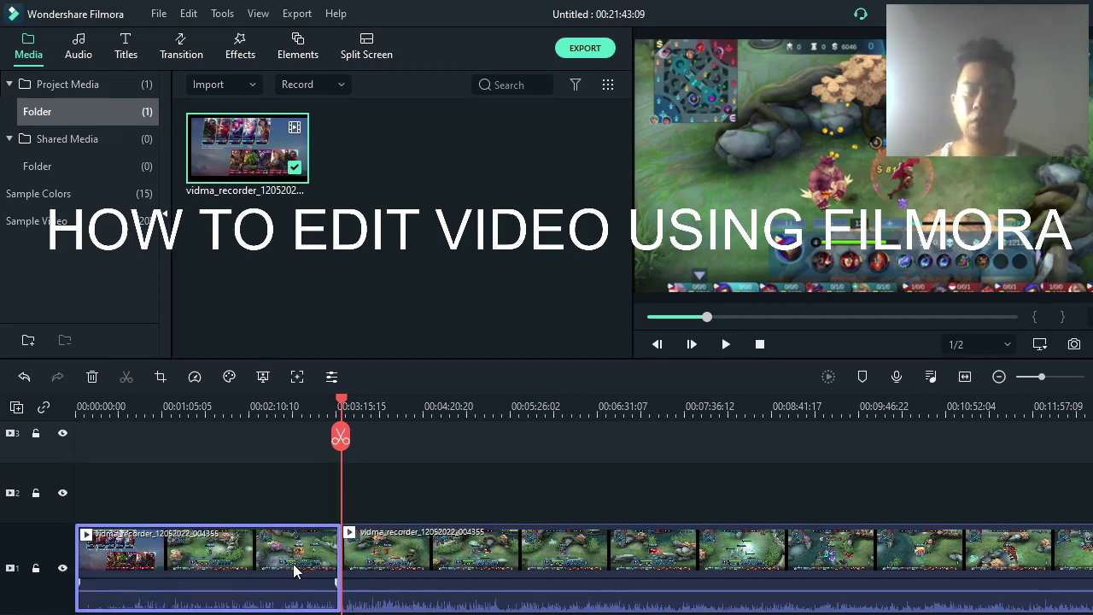
key("Delete")
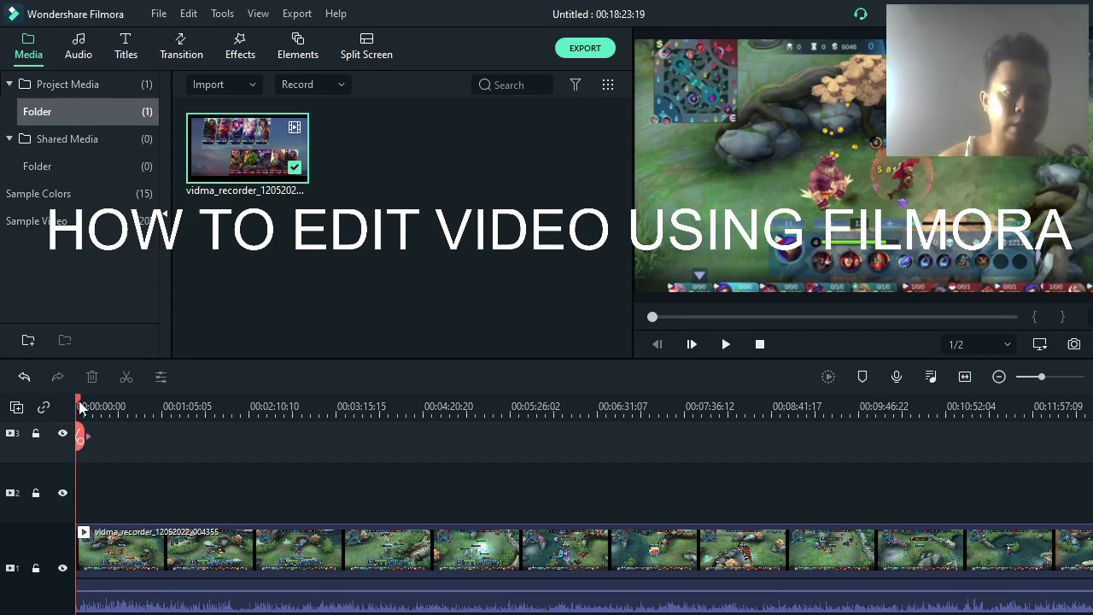
- Review the trimmed clip by playing its opening and the gameplay near 00:01:08 and 00:02:32, stopping the playhead at about 00:03:30
key("space")
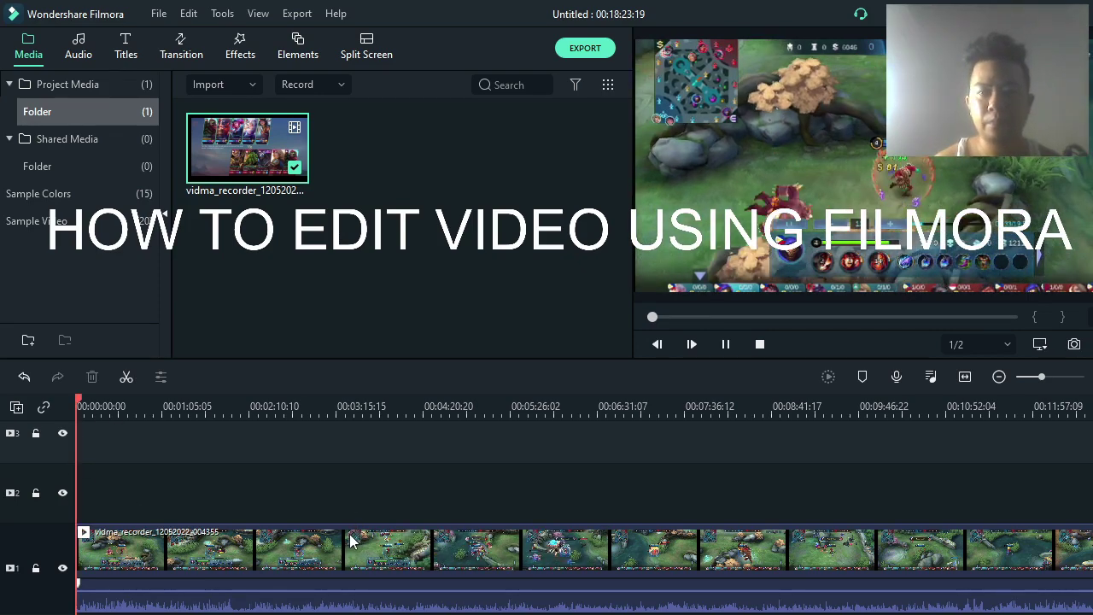
key("space")
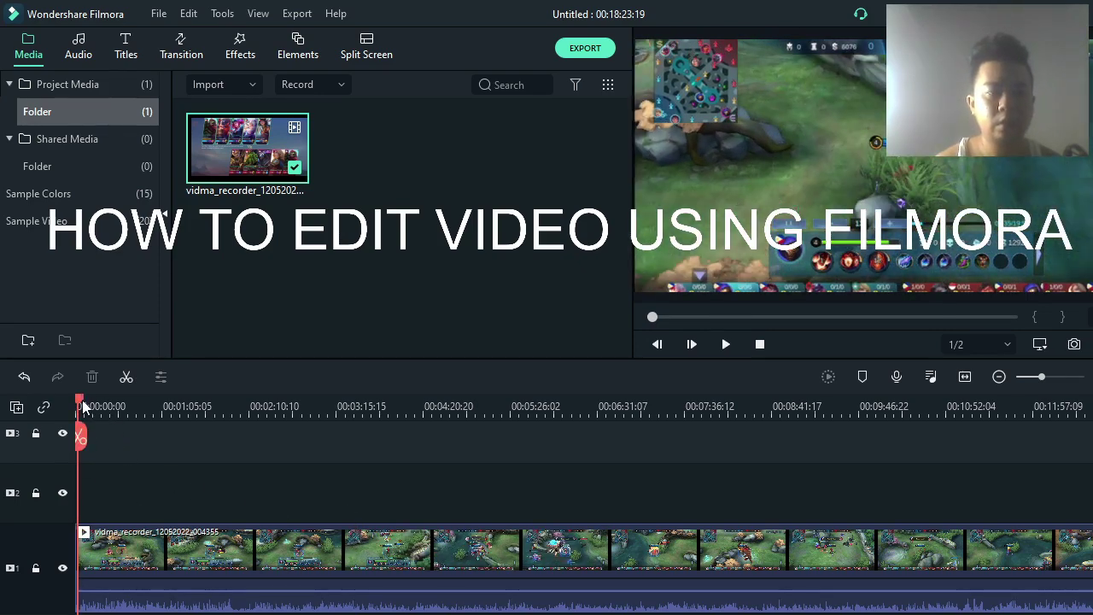
left_click_drag(87, 399, 166, 406)
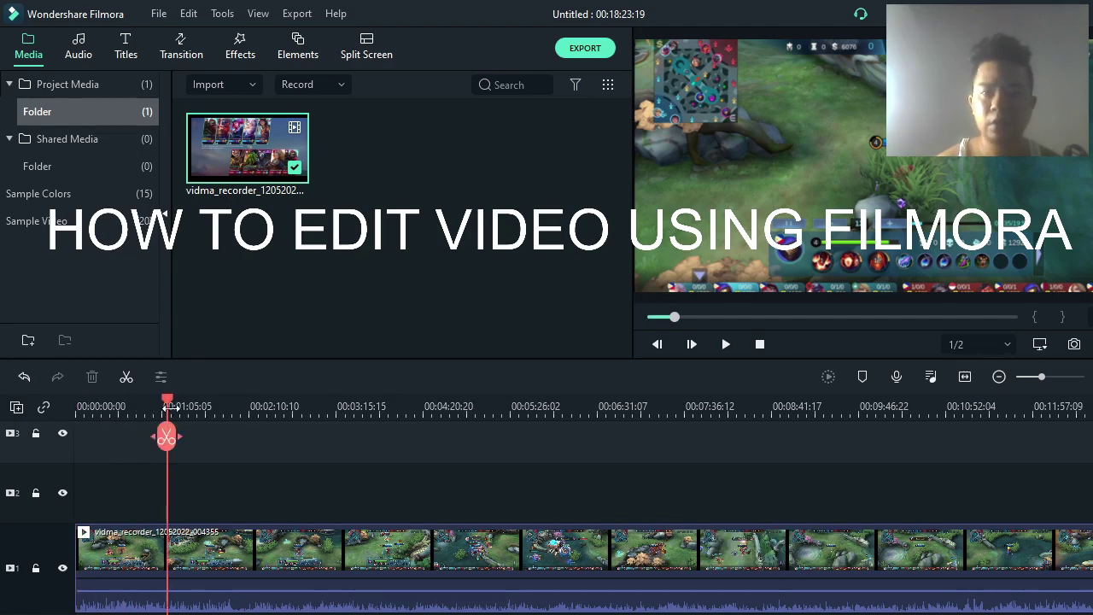
key("space")
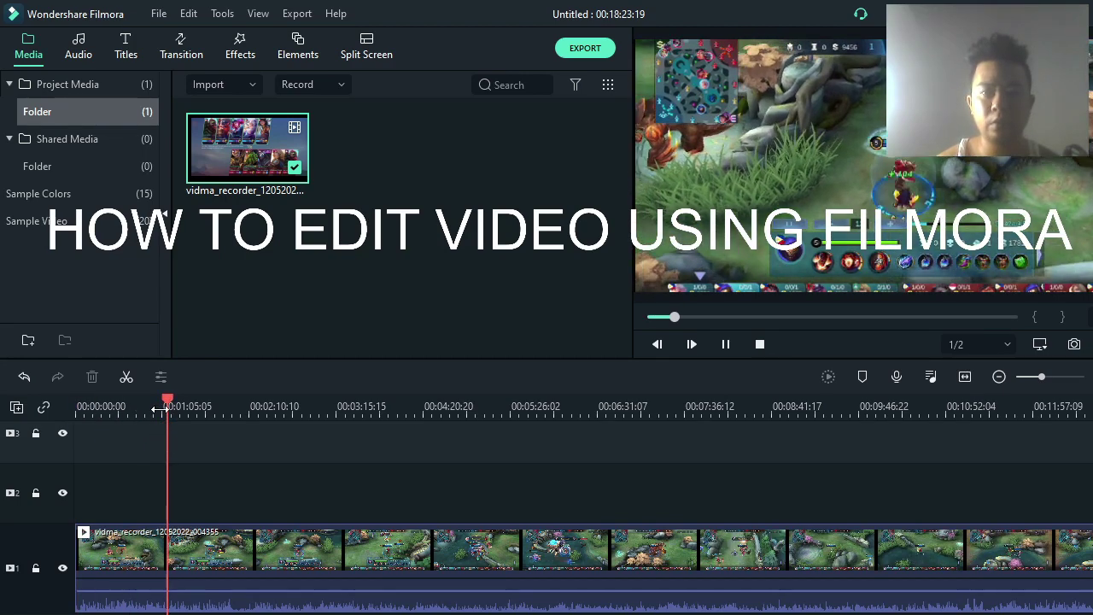
left_click_drag(168, 406, 277, 408)
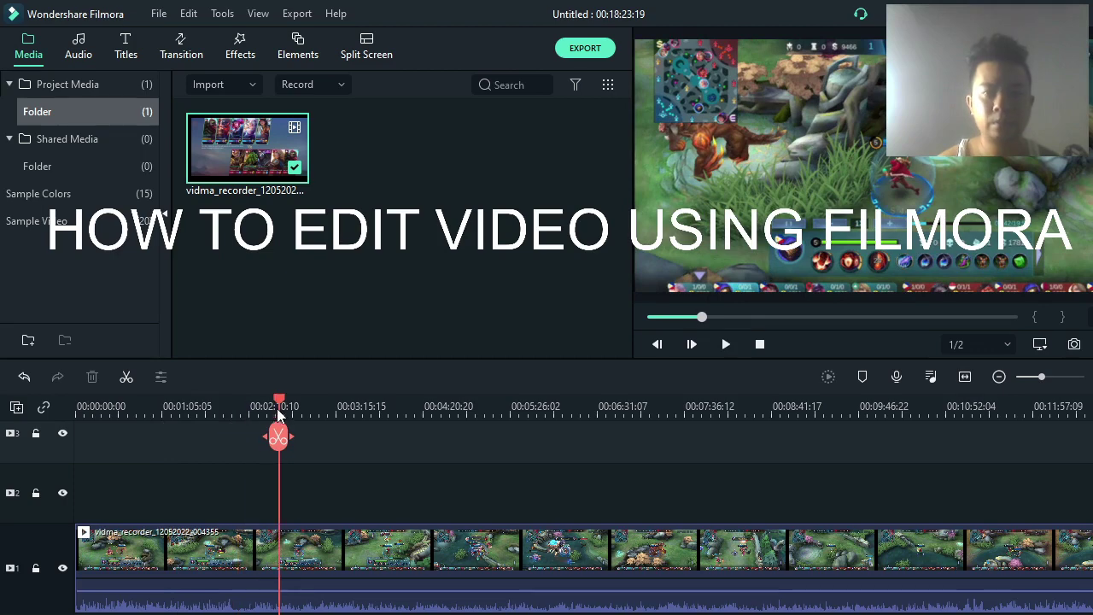
key("space")
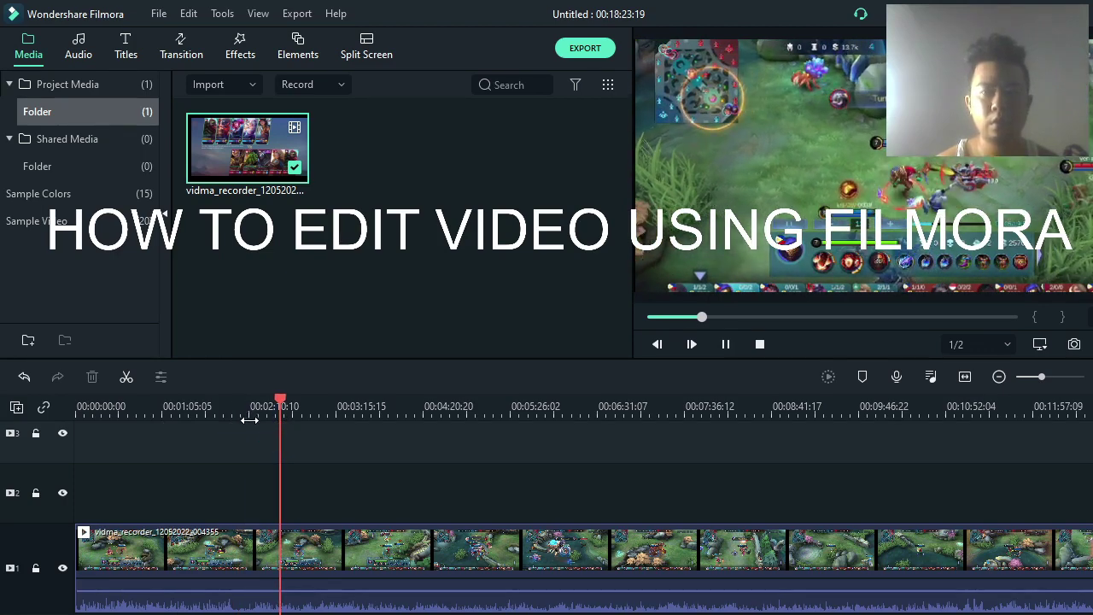
left_click_drag(284, 400, 355, 409)
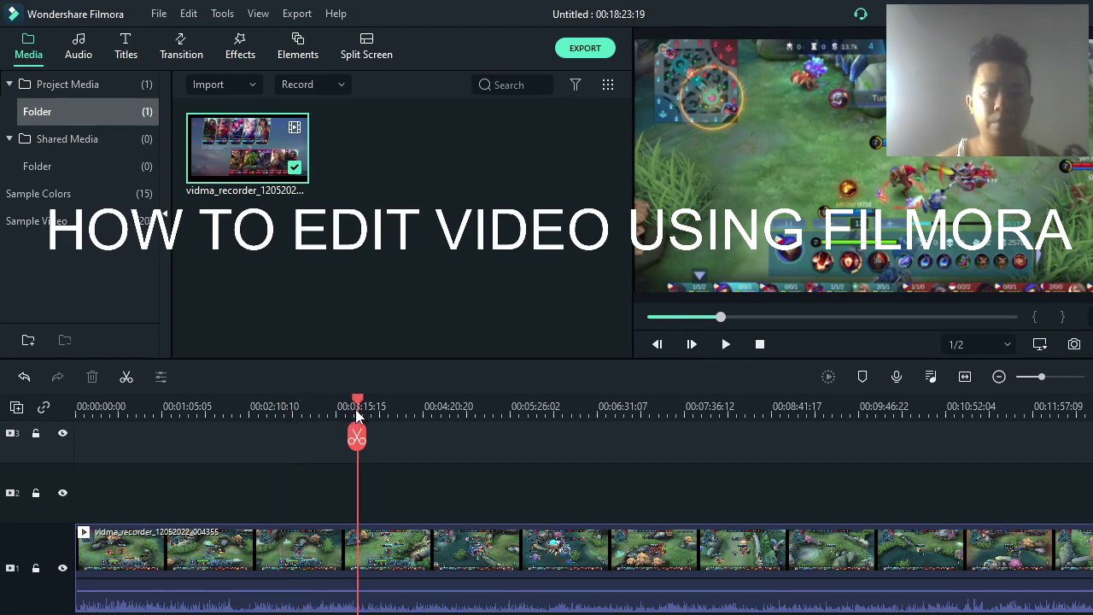
- Review the gameplay by playing short passages between about 00:03:30 and 00:06:22
key("space")
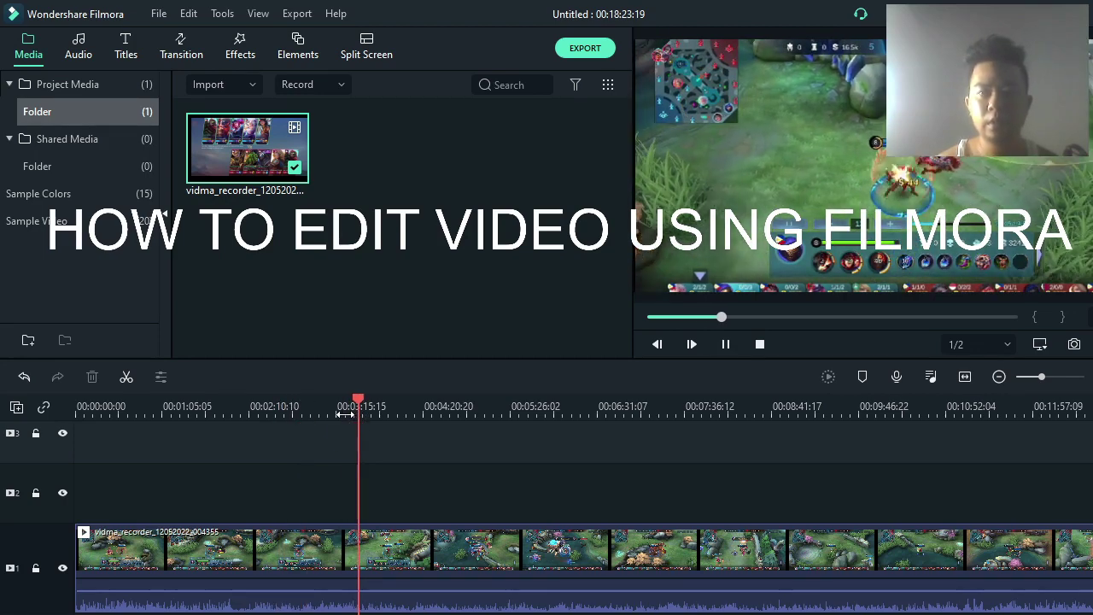
left_click_drag(359, 431, 429, 438)
key("space")
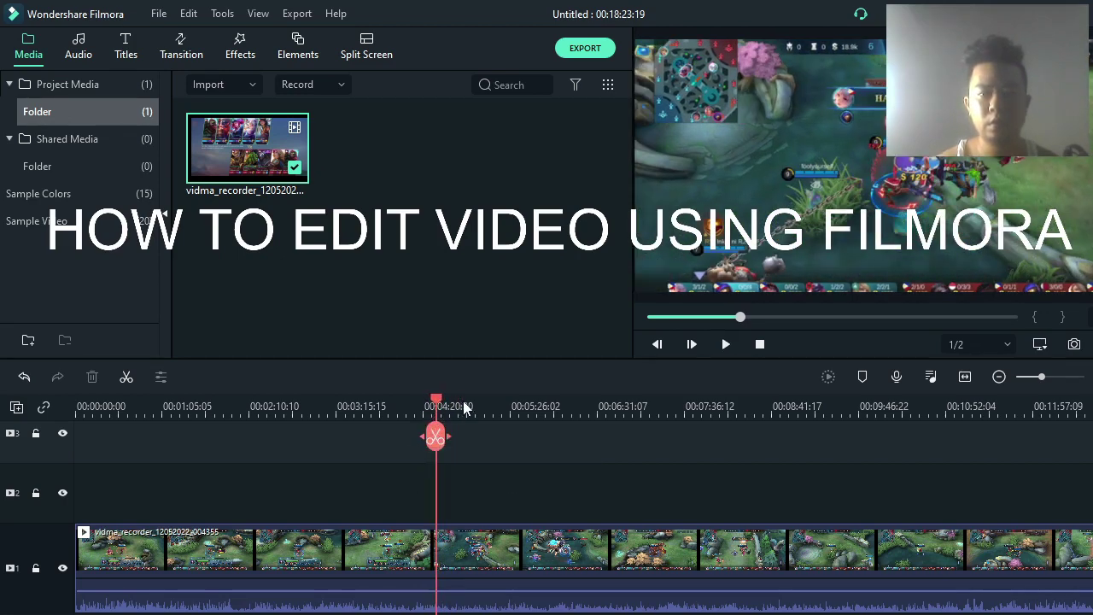
left_click_drag(459, 436, 378, 413)
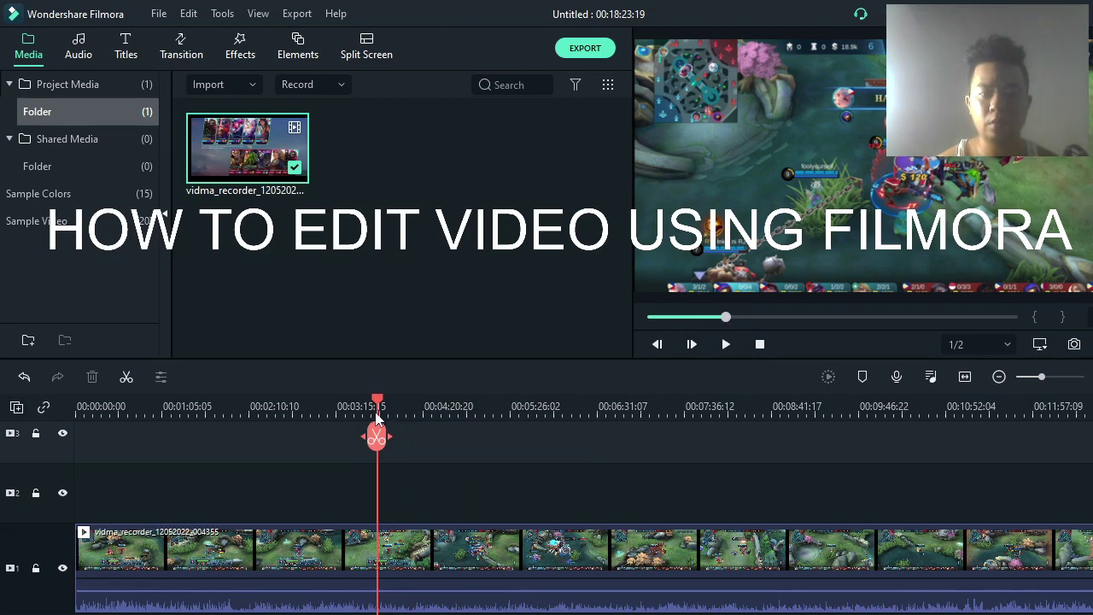
key("space")
key("space")
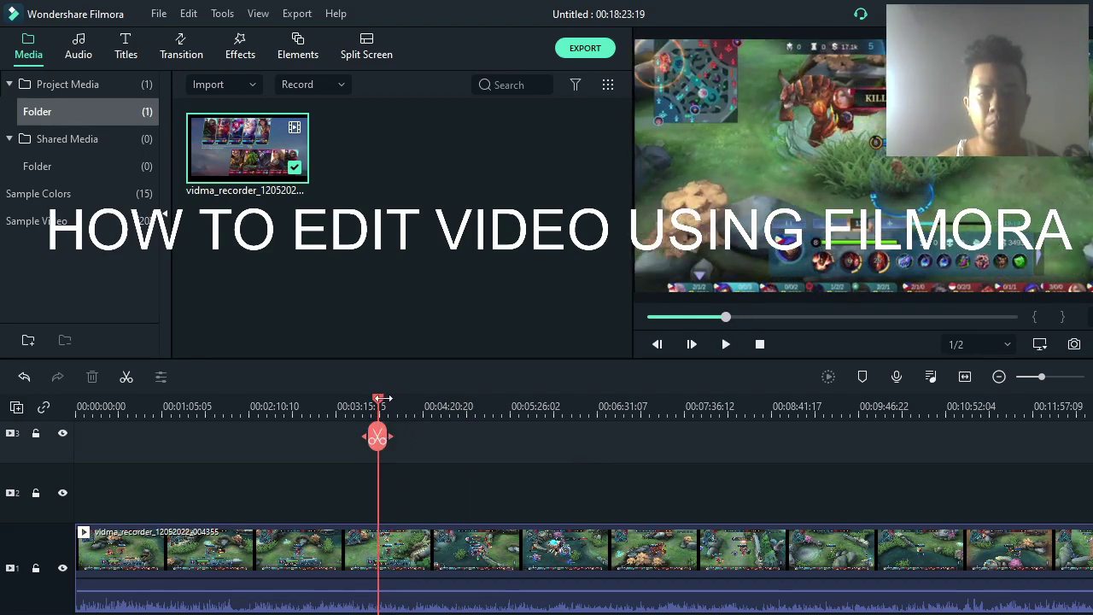
left_click_drag(385, 399, 450, 413)
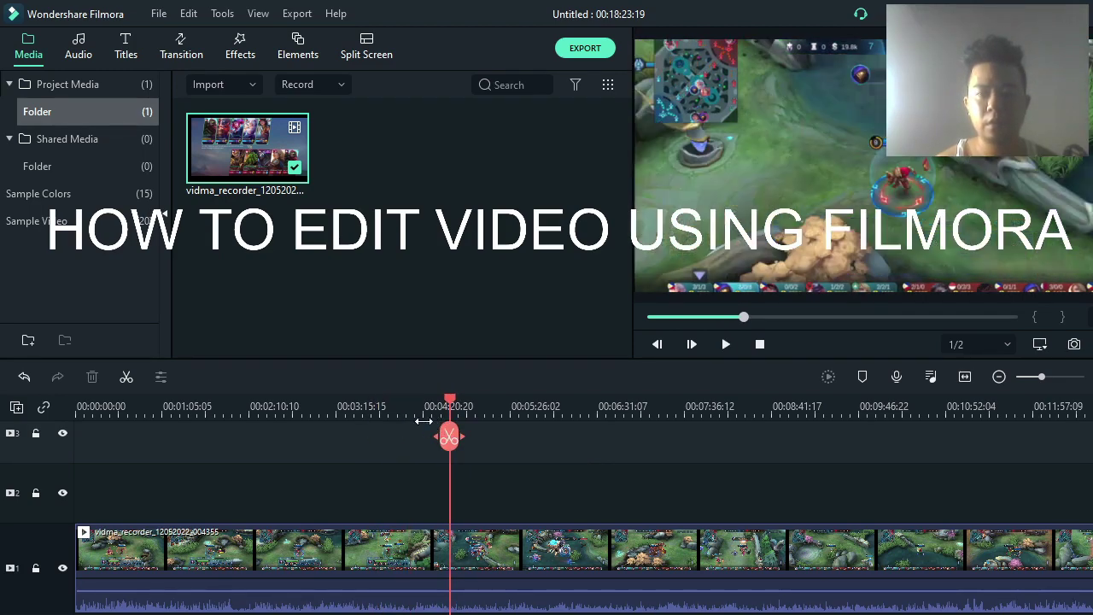
key("space")
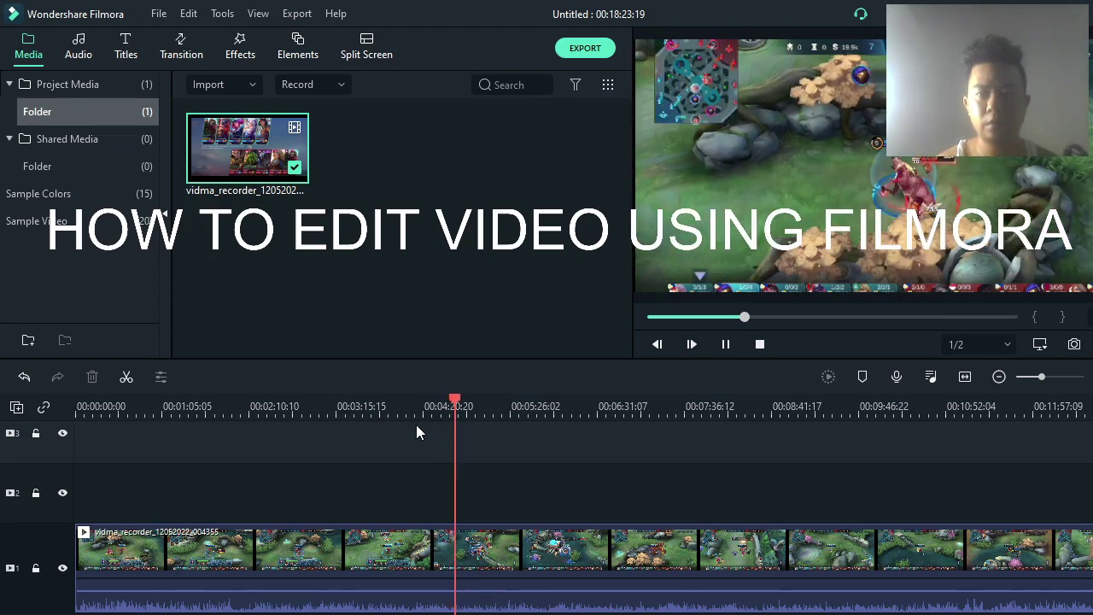
left_click_drag(453, 403, 481, 405)
key("space")
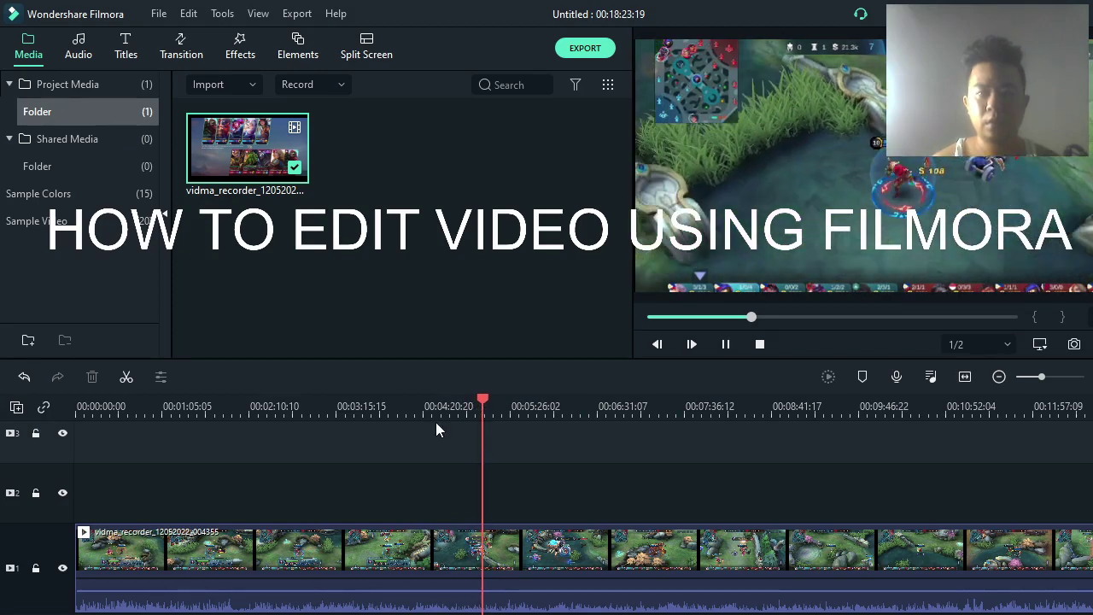
left_click_drag(482, 401, 524, 410)
key("space")
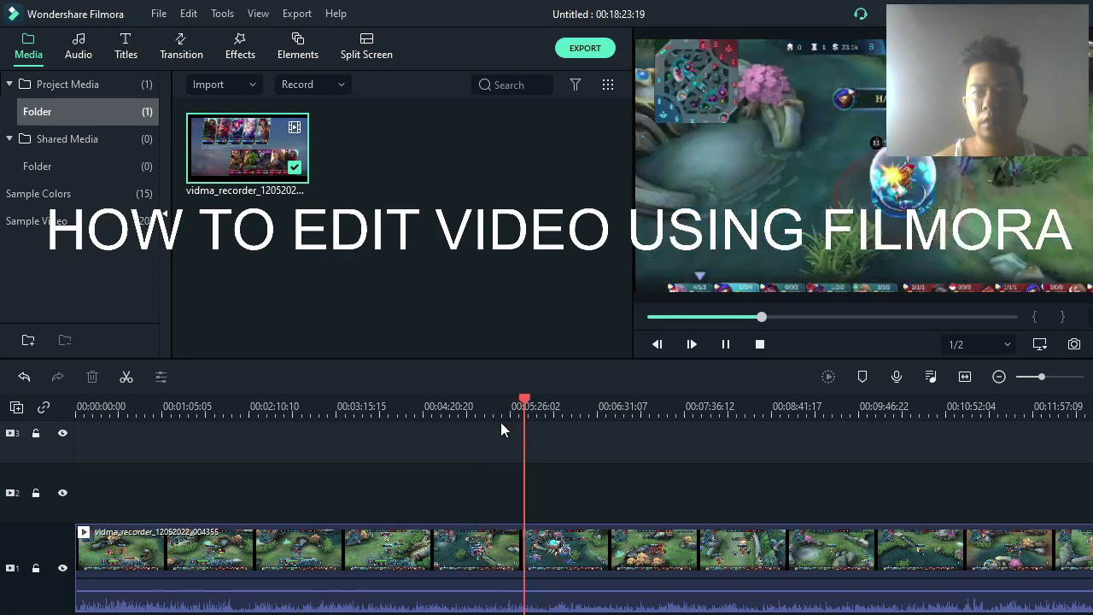
key("space")
left_click_drag(528, 403, 587, 401)
key("space")
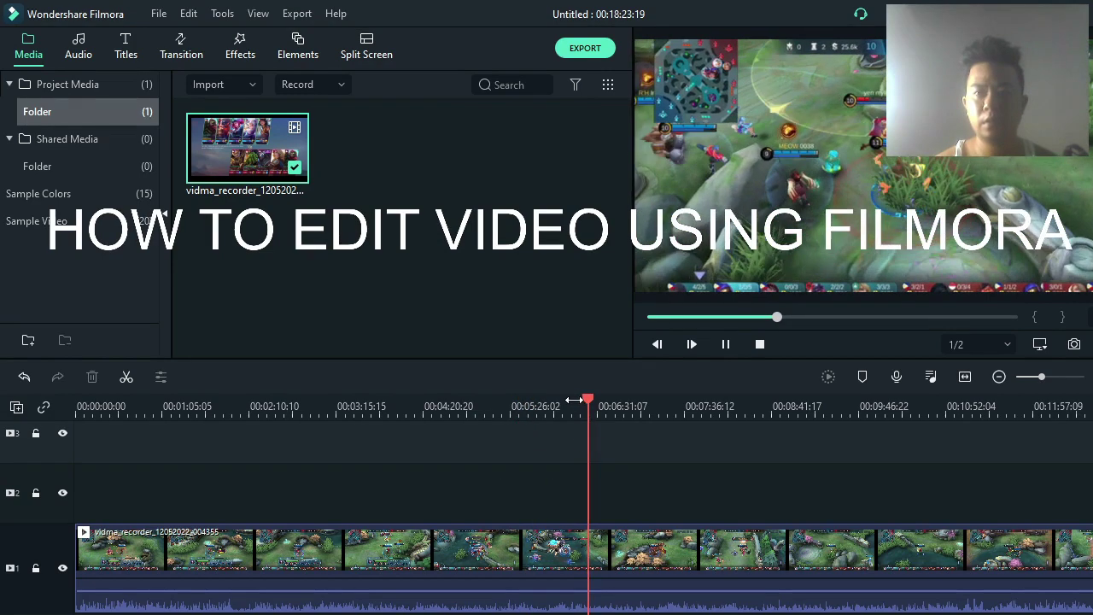
- Examine the gameplay between about 00:06:44 and 00:07:21 to find where the unwanted footage ends
left_click_drag(589, 403, 625, 403)
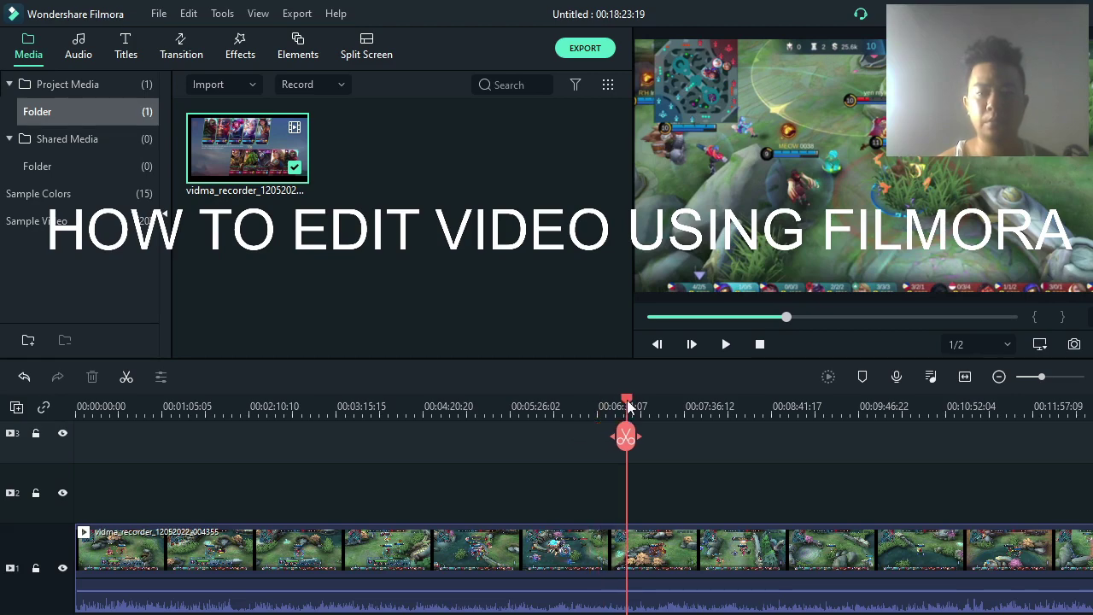
key("space")
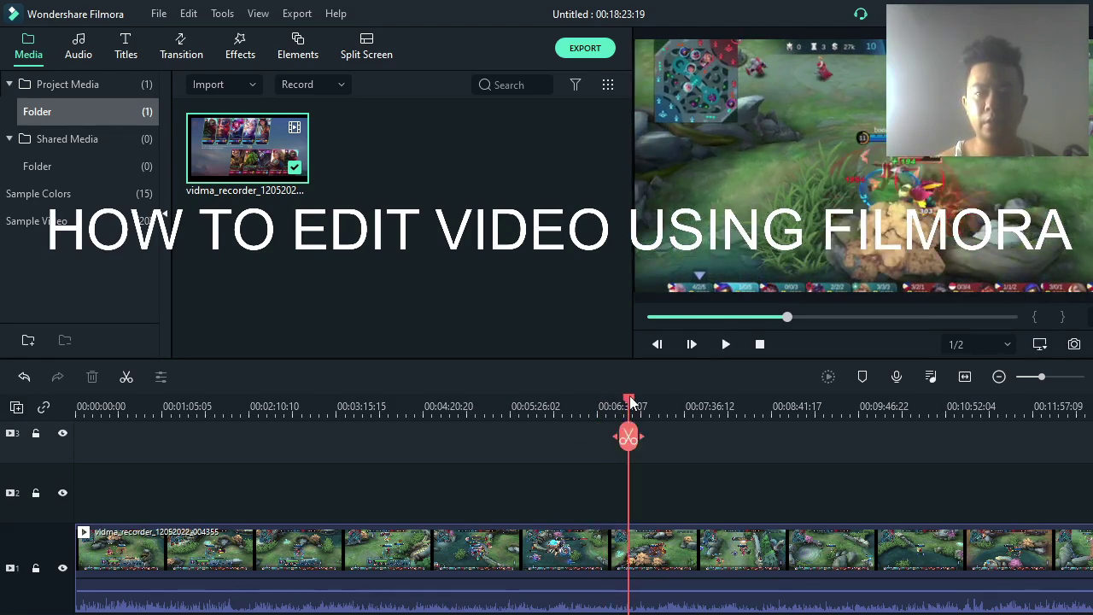
left_click_drag(627, 401, 661, 398)
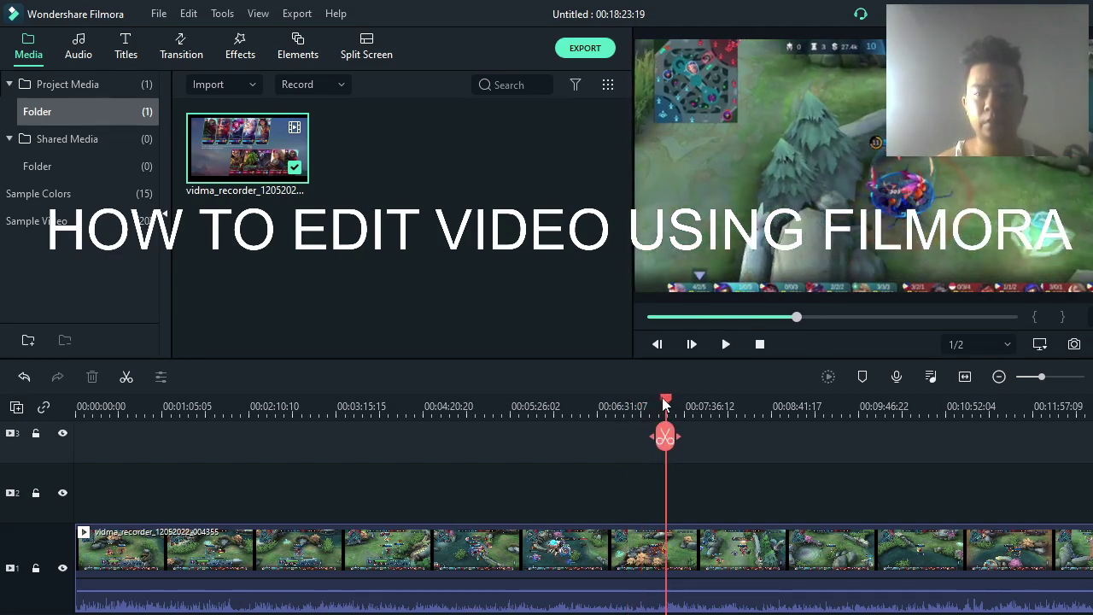
key("space")
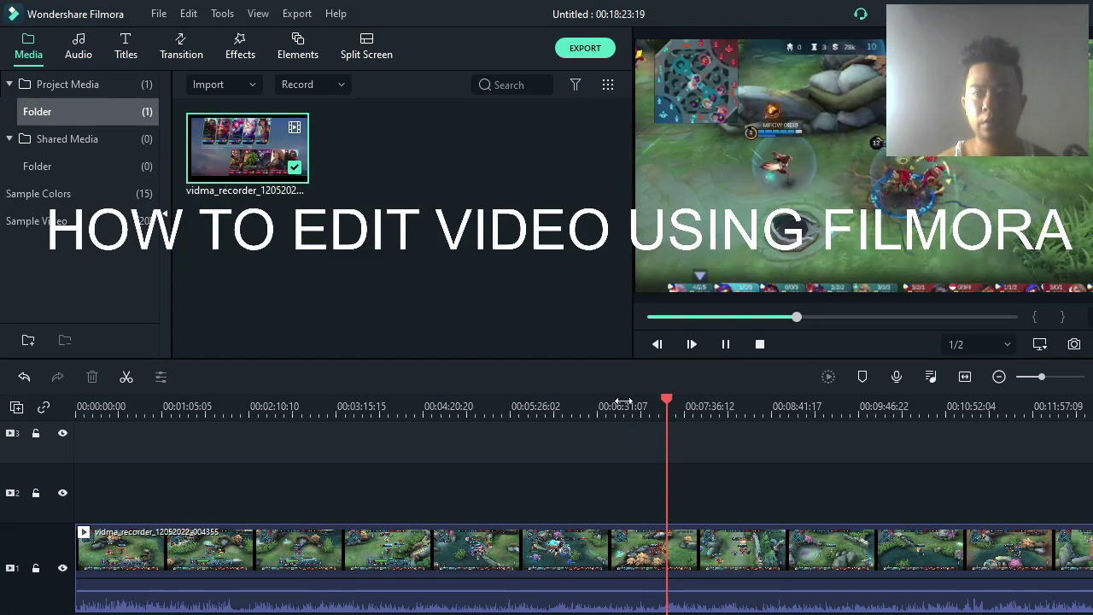
key("space")
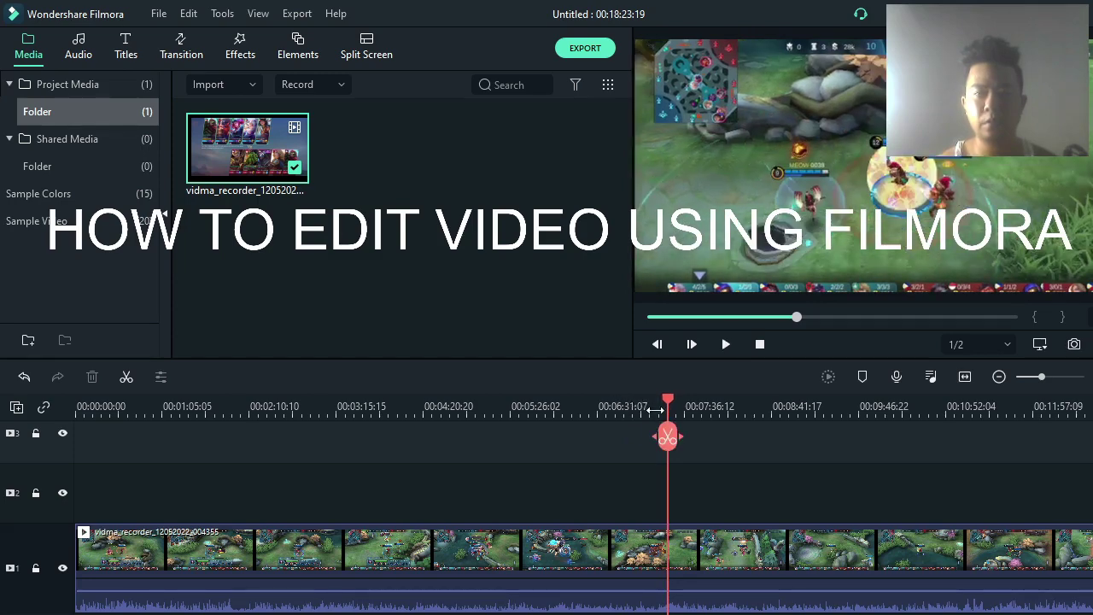
left_click_drag(672, 405, 606, 412)
key("space")
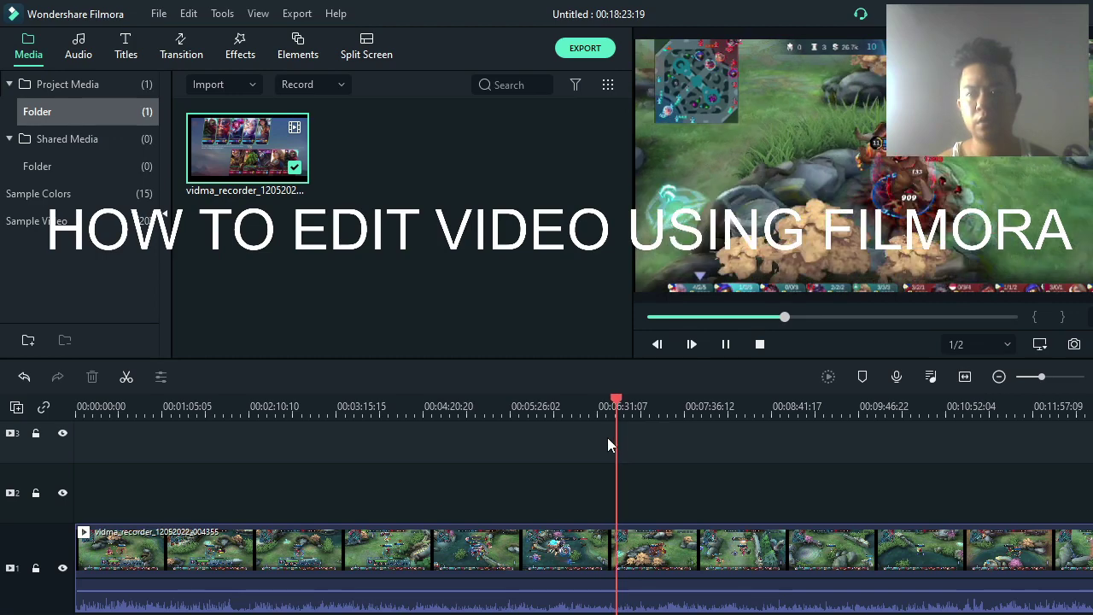
key("space")
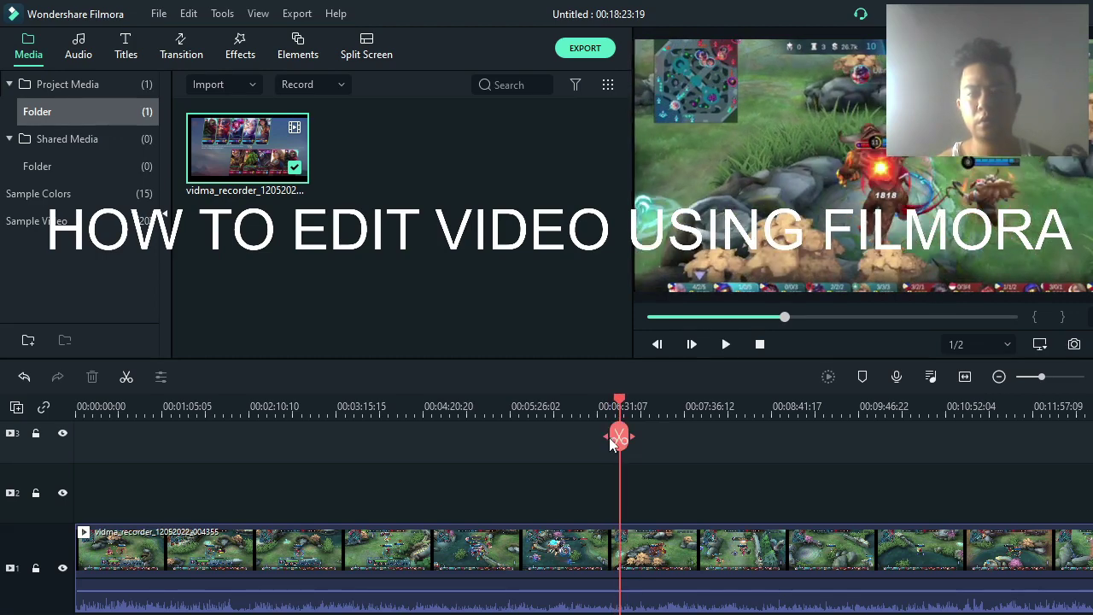
- Split the gameplay clip at about 00:06:59 and delete the part before the cut
left_click_drag(617, 404, 634, 402)
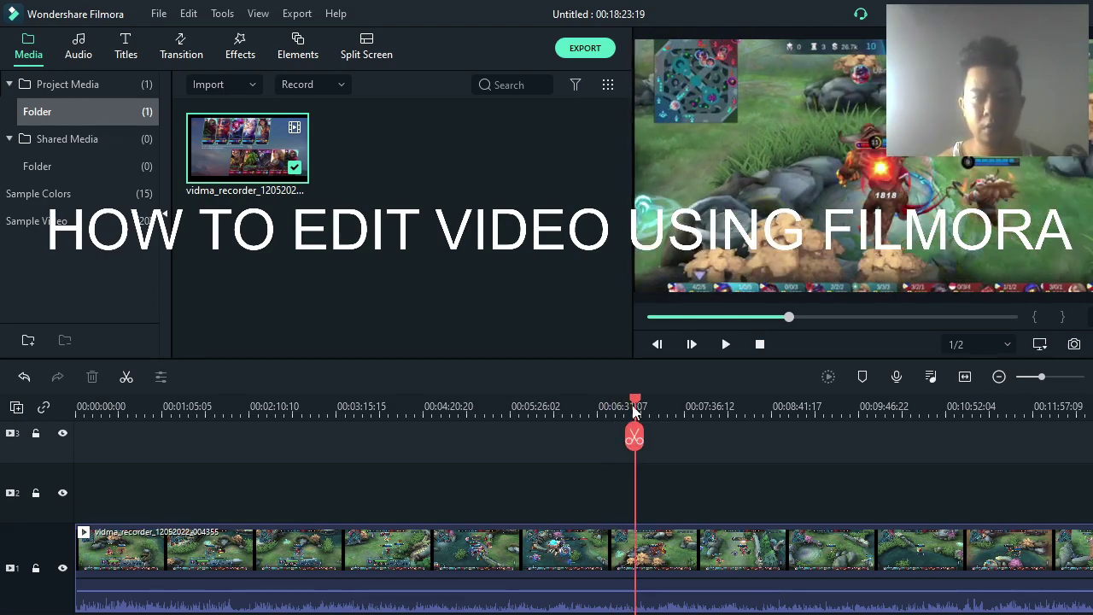
key("ctrl+b")
left_click(589, 546)
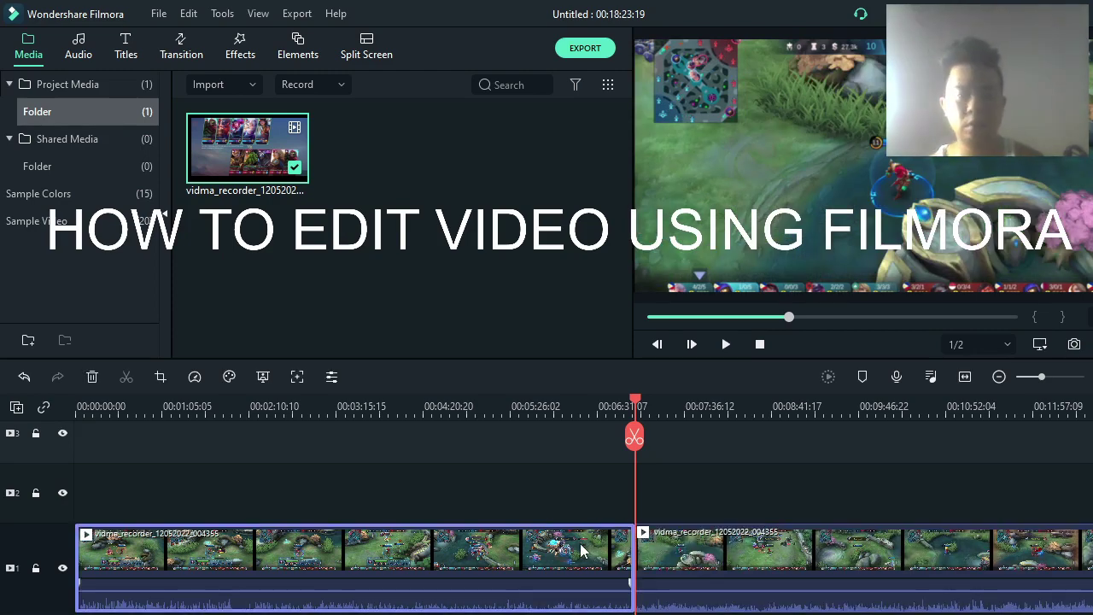
key("Delete")
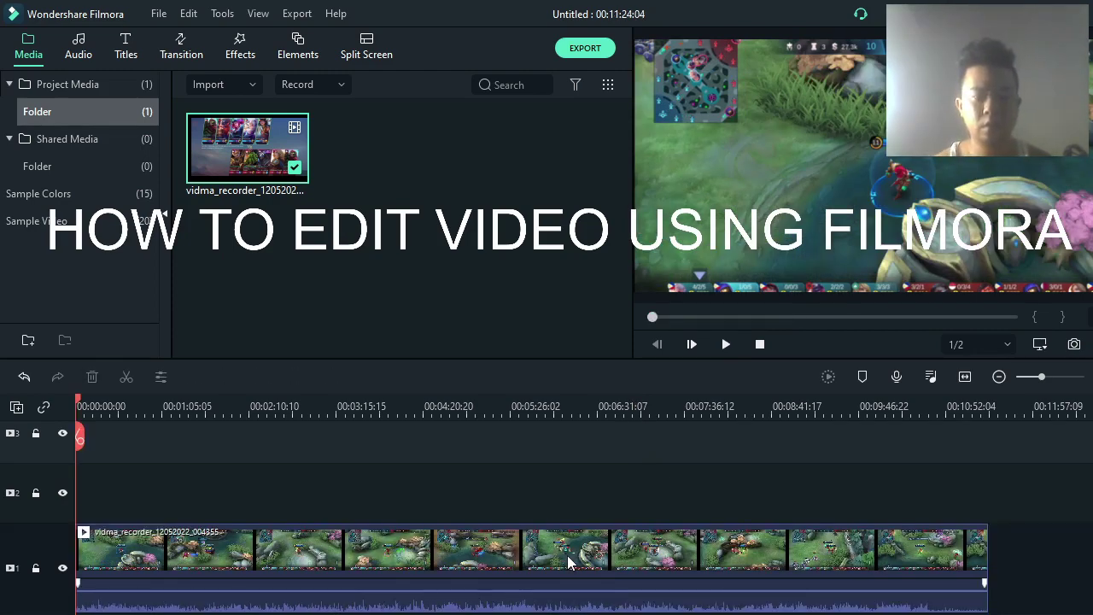
- Play the shortened clip's opening up to about 00:00:31, and replay its first moments from the start
key("space")
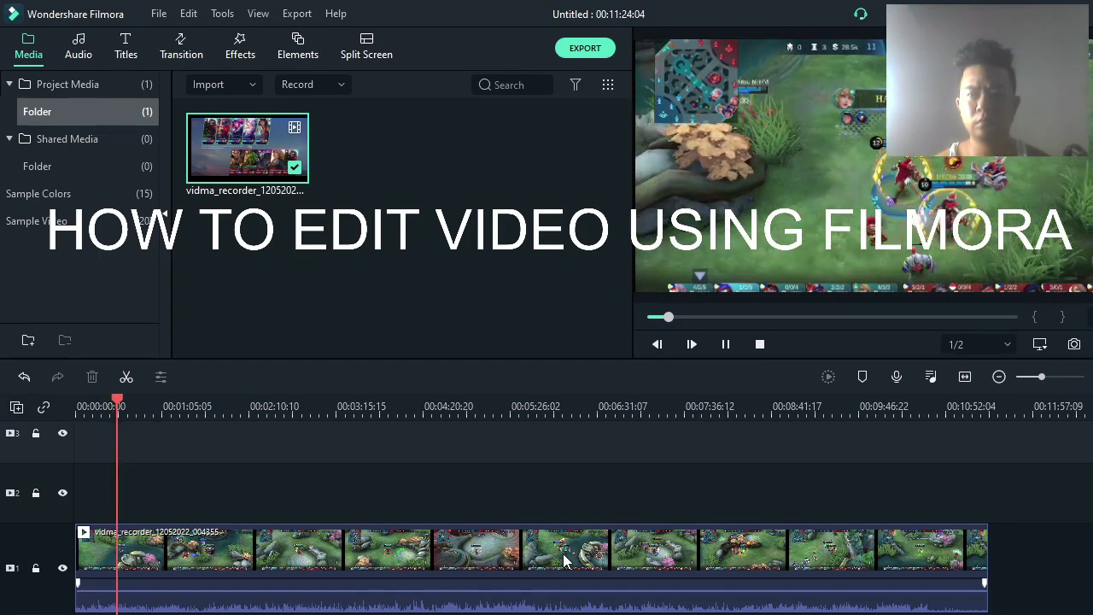
key("space")
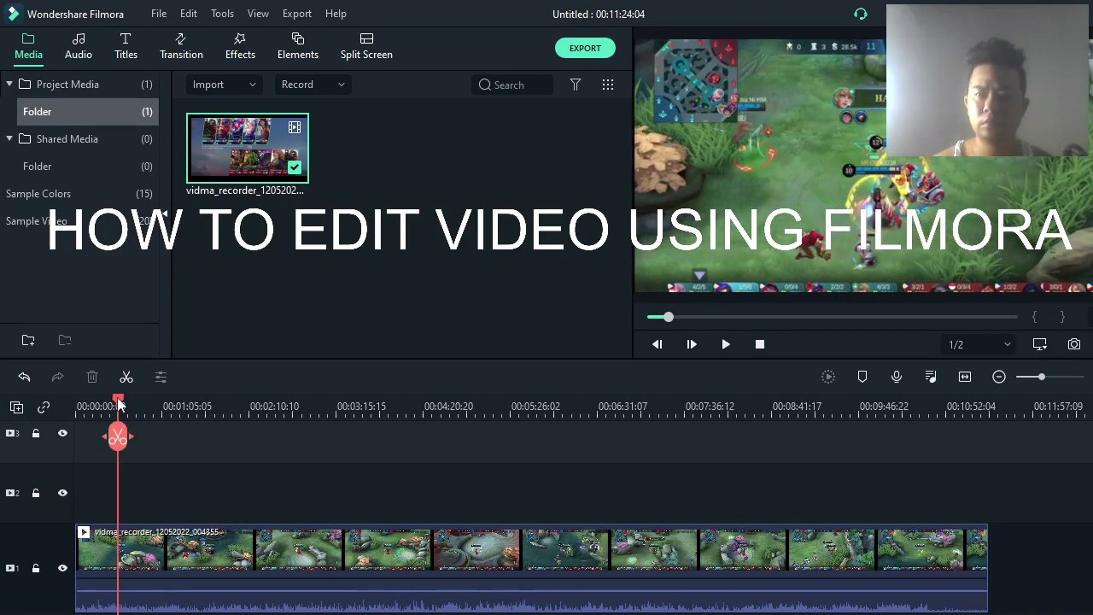
left_click_drag(120, 405, 77, 407)
key("space")
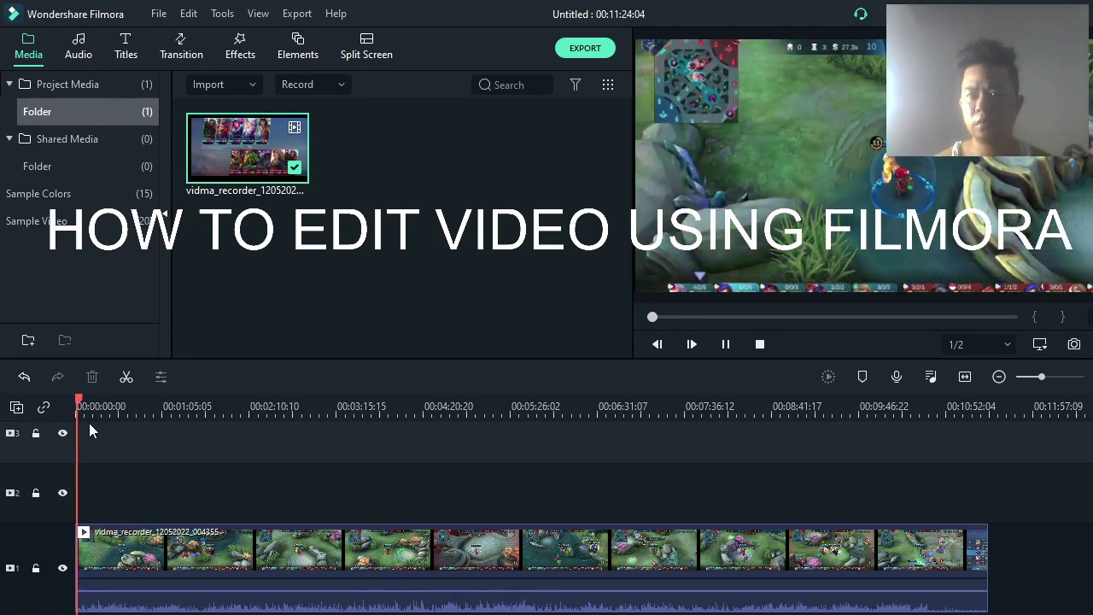
key("space")
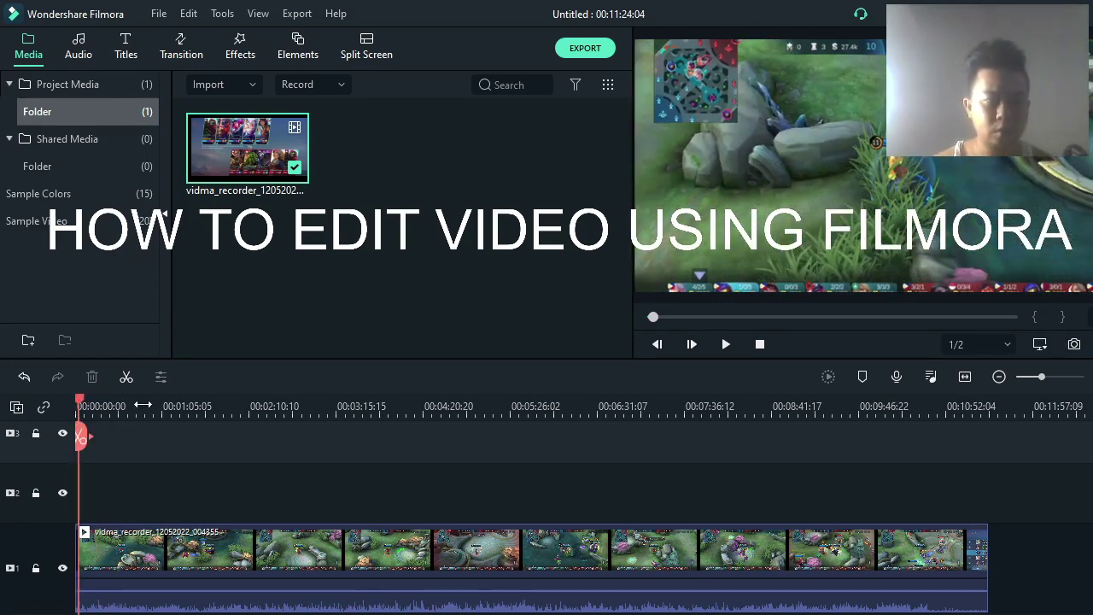
- Examine the clip's first 20 seconds in short played passages to find the next cut point
left_click_drag(143, 404, 305, 424)
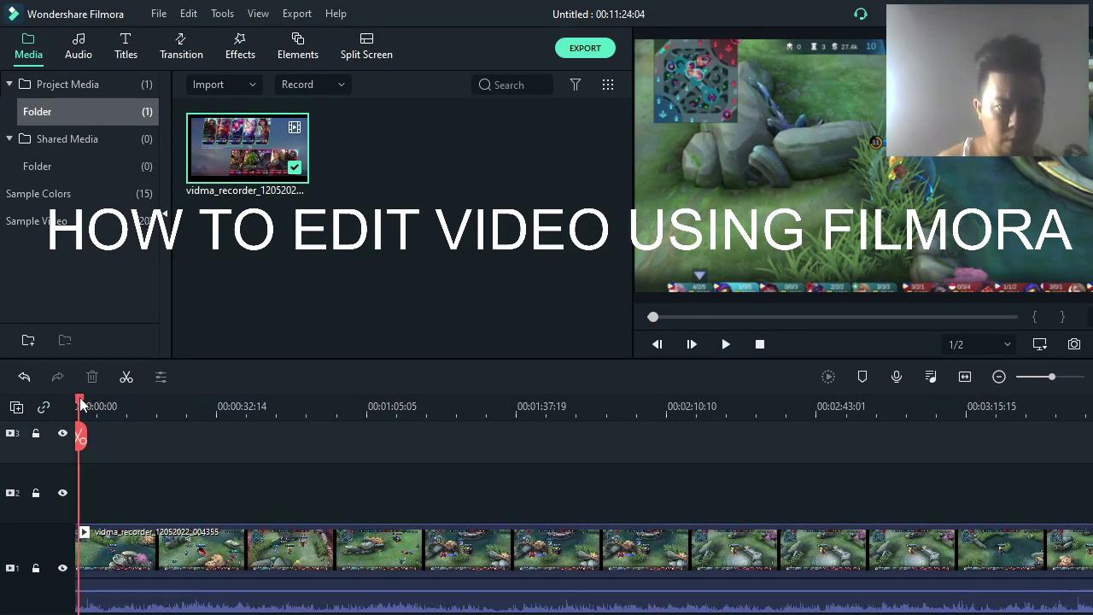
mouse_move(81, 404)
left_mouse_down()
mouse_move(93, 405)
mouse_move(80, 405)
left_mouse_up()
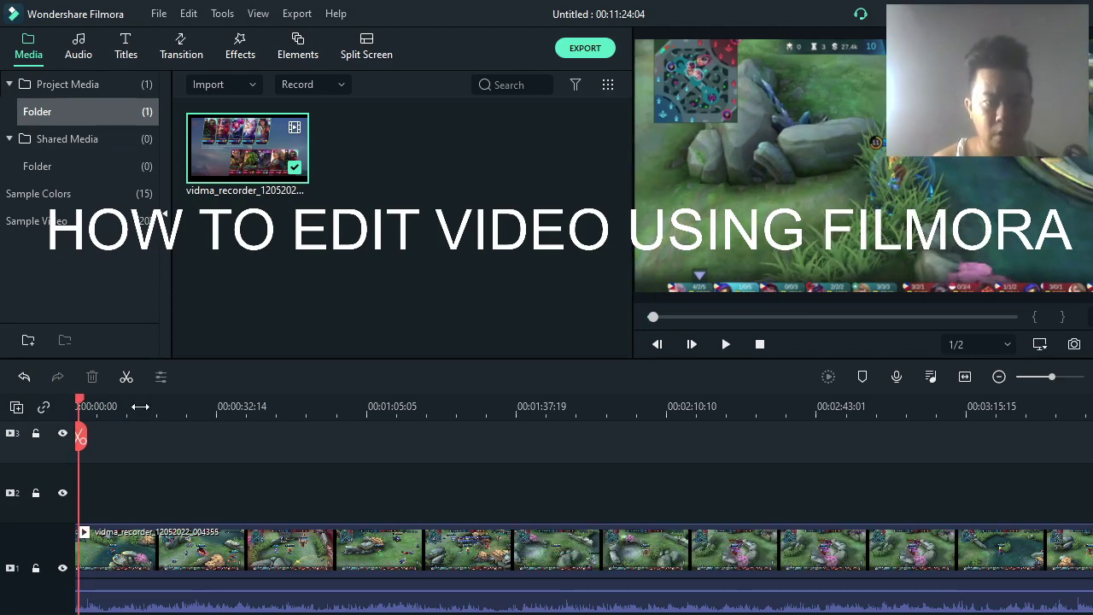
left_click_drag(81, 408, 95, 407)
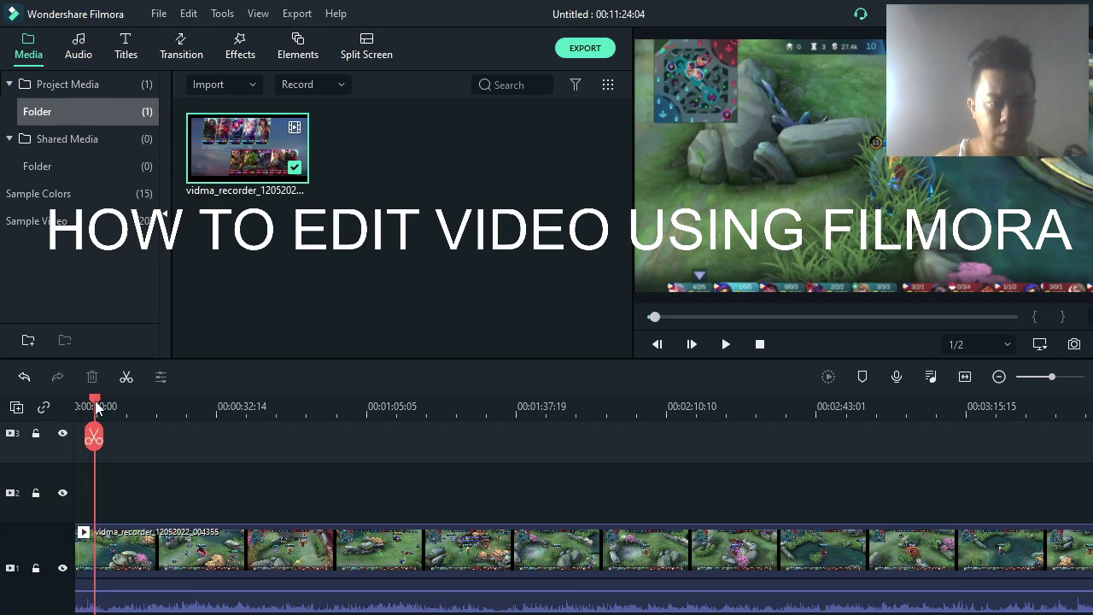
key("space")
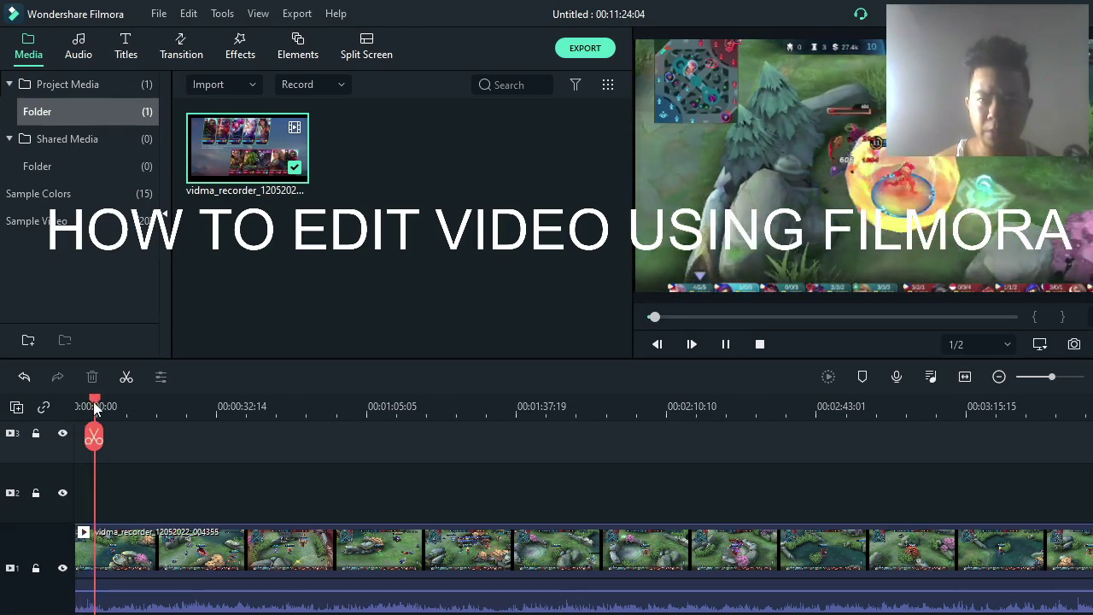
key("space")
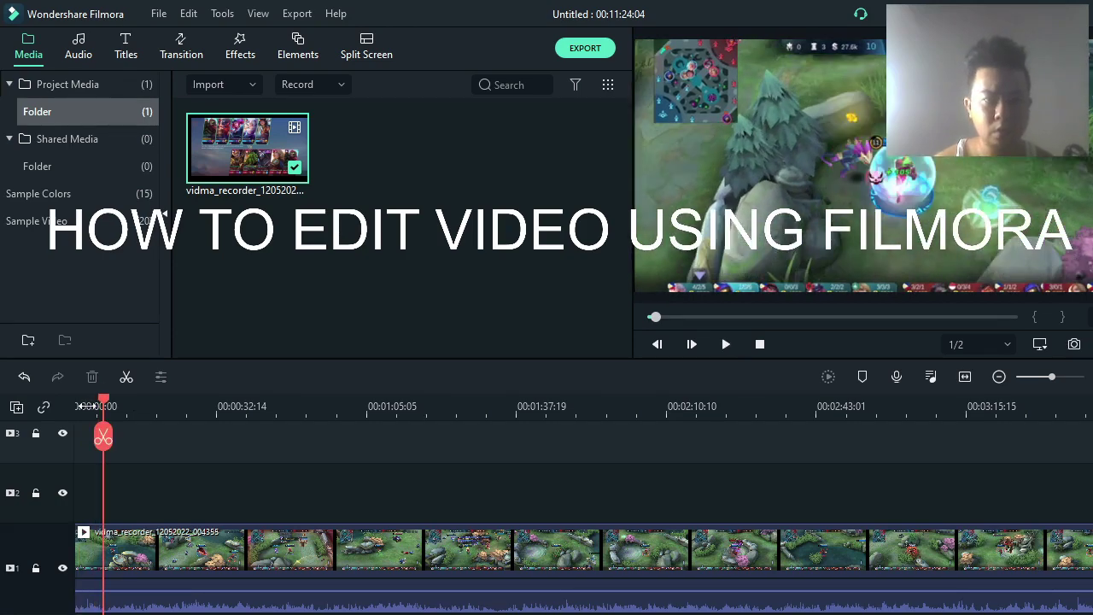
left_click_drag(105, 400, 130, 406)
key("space")
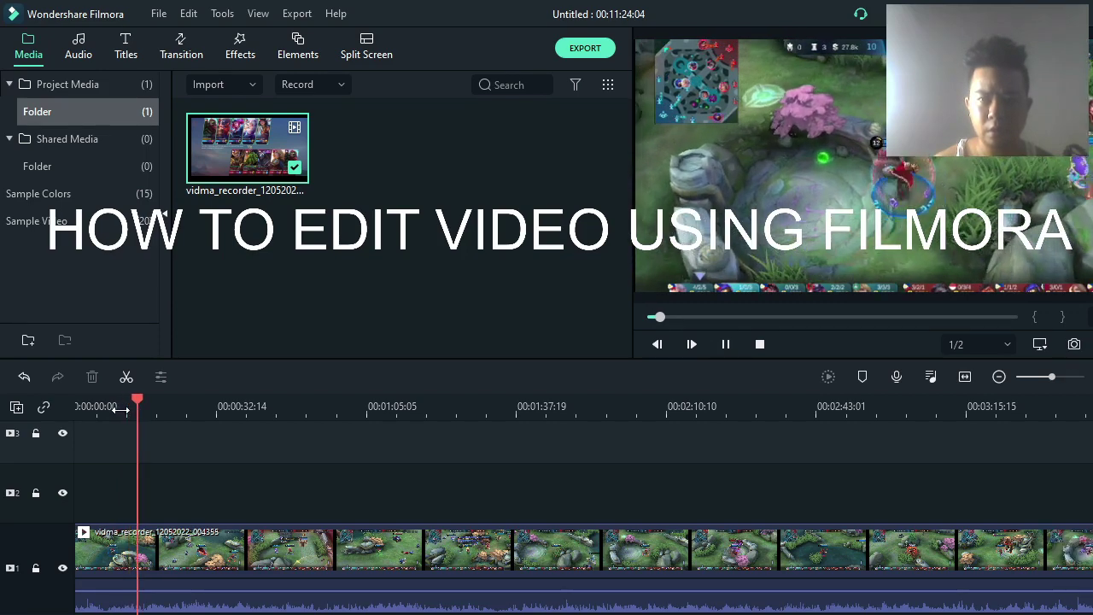
key("space")
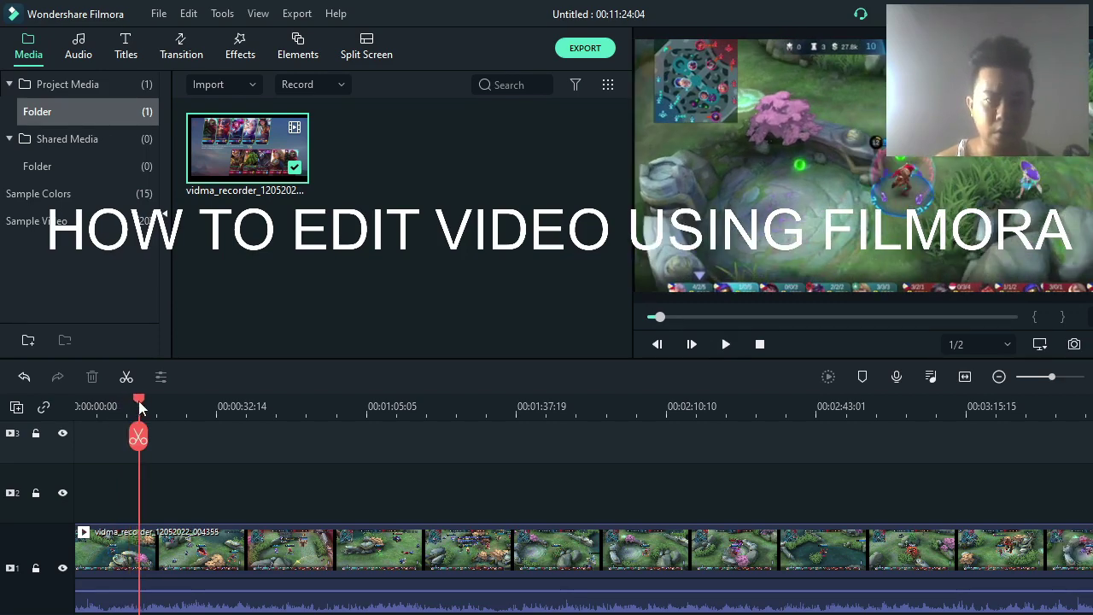
left_click_drag(139, 404, 153, 408)
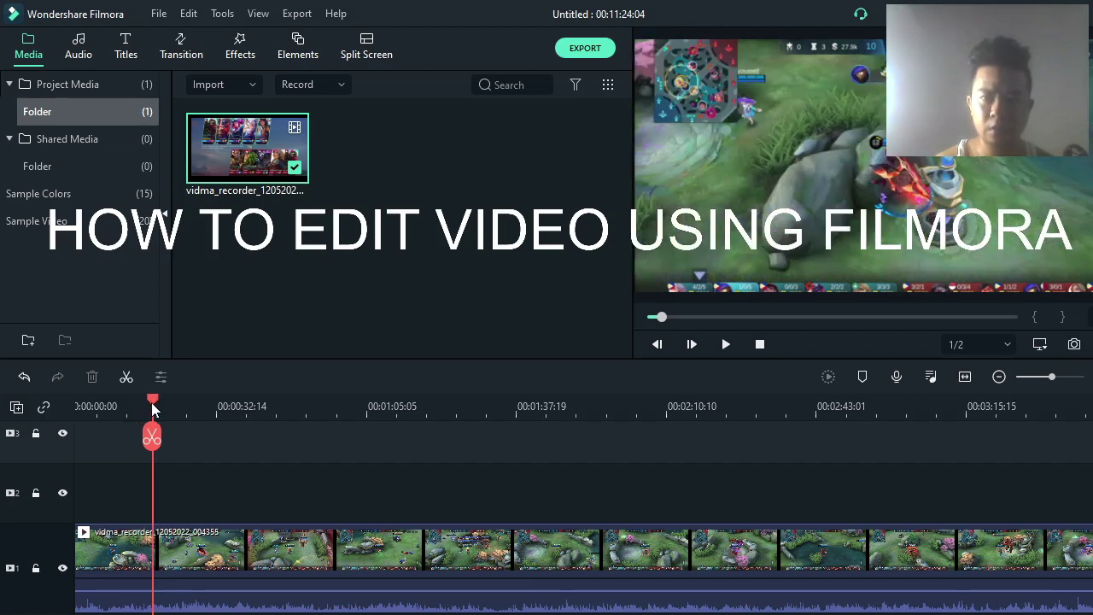
key("space")
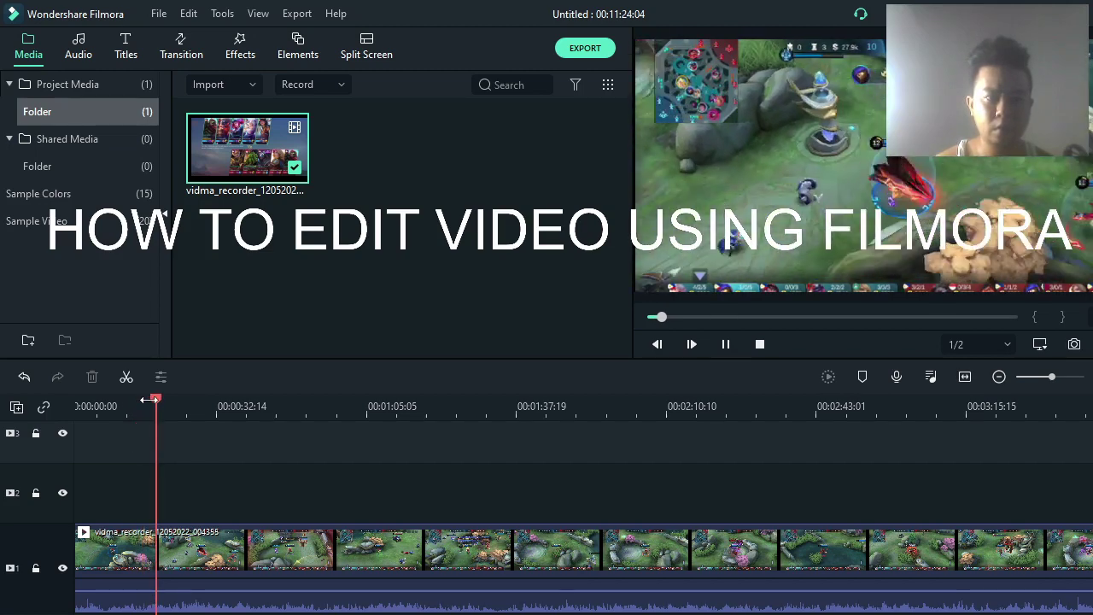
key("space")
- Split the gameplay clip at about 00:00:16 and delete the part before the cut
left_click_drag(156, 405, 142, 405)
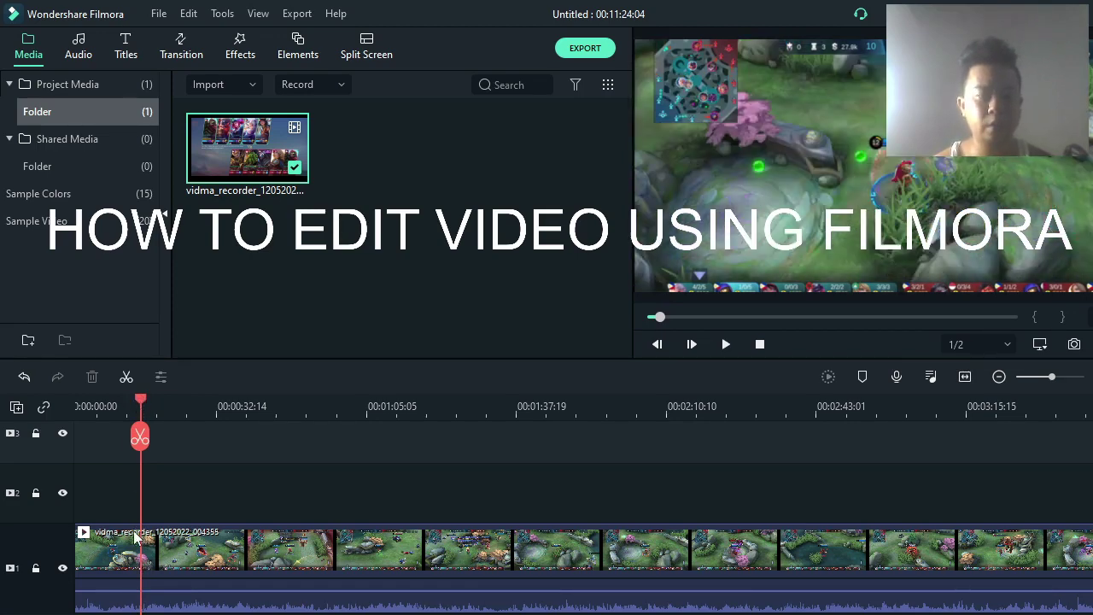
left_click(167, 552)
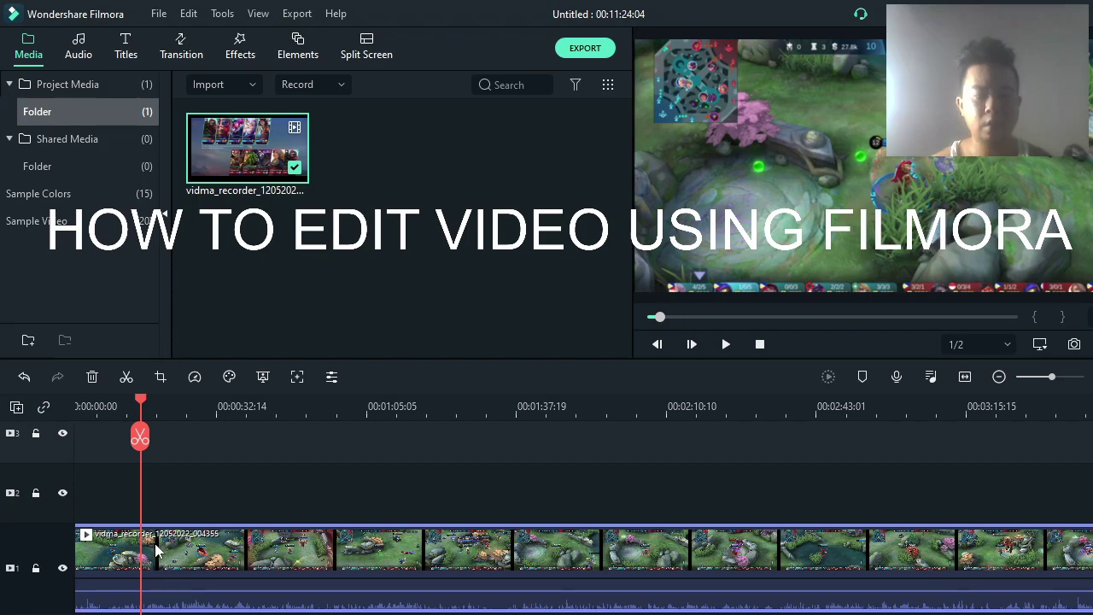
key("ctrl+b")
left_click(122, 556)
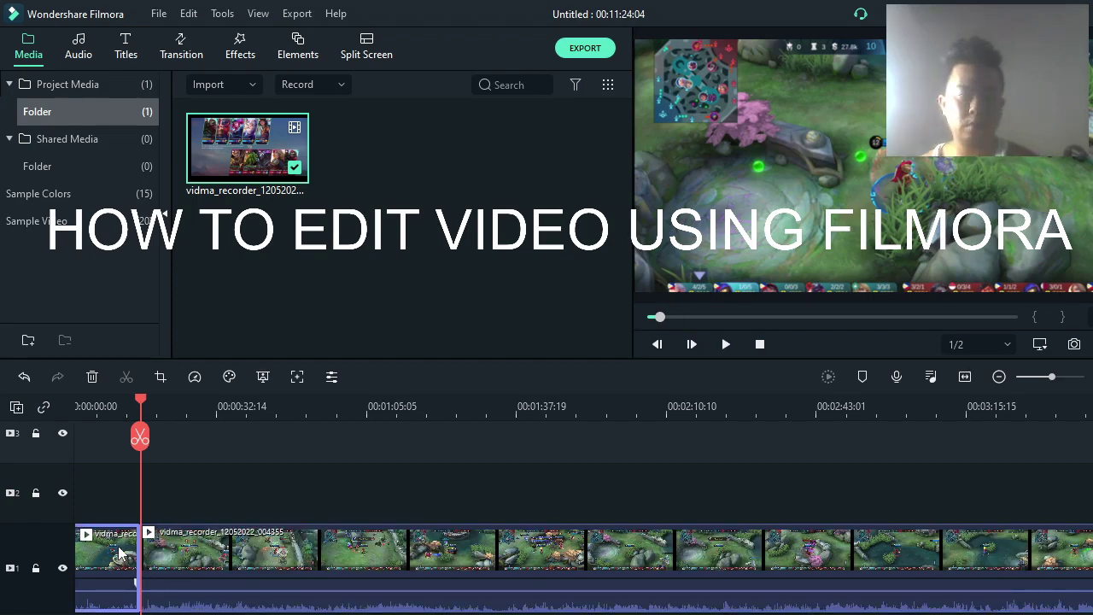
key("Delete")
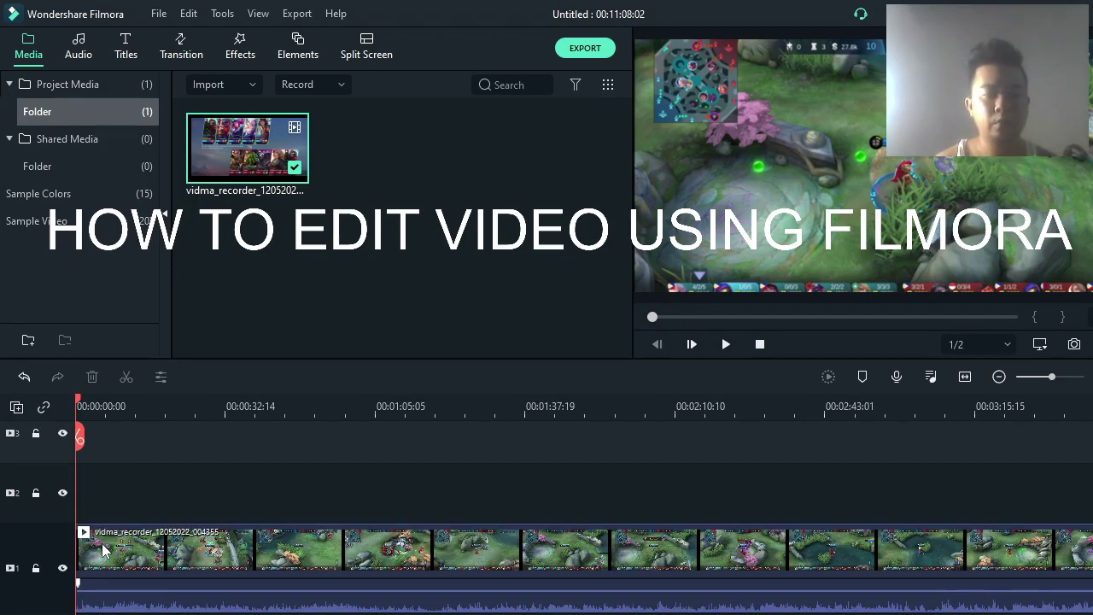
- Play the clip's opening, split the clip at about 00:00:15, and move the opening segment up to video track 3
key("space")
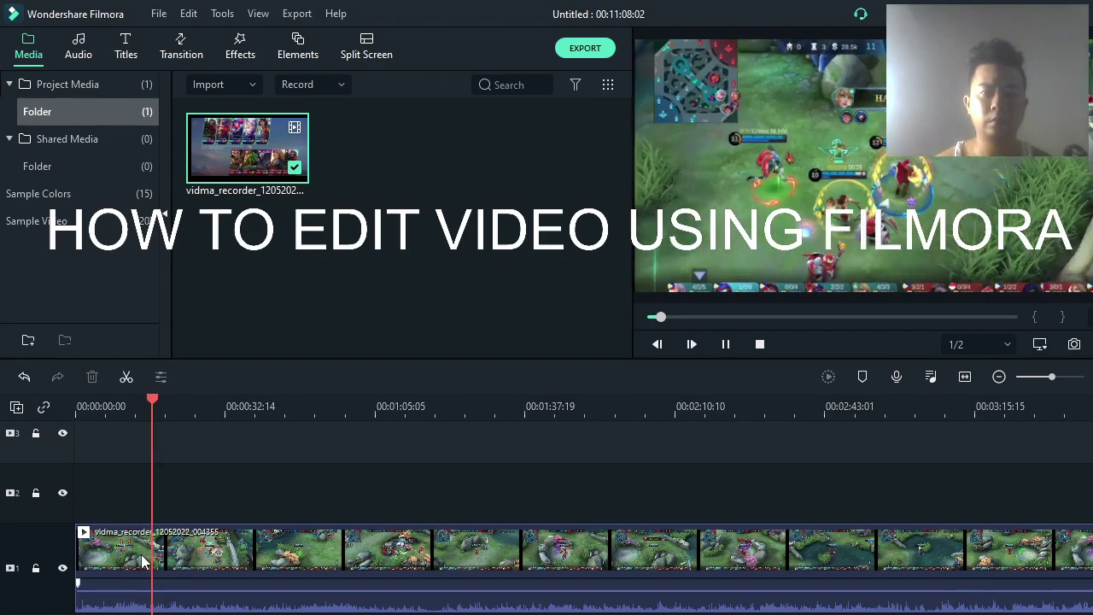
key("space")
left_click_drag(152, 402, 139, 401)
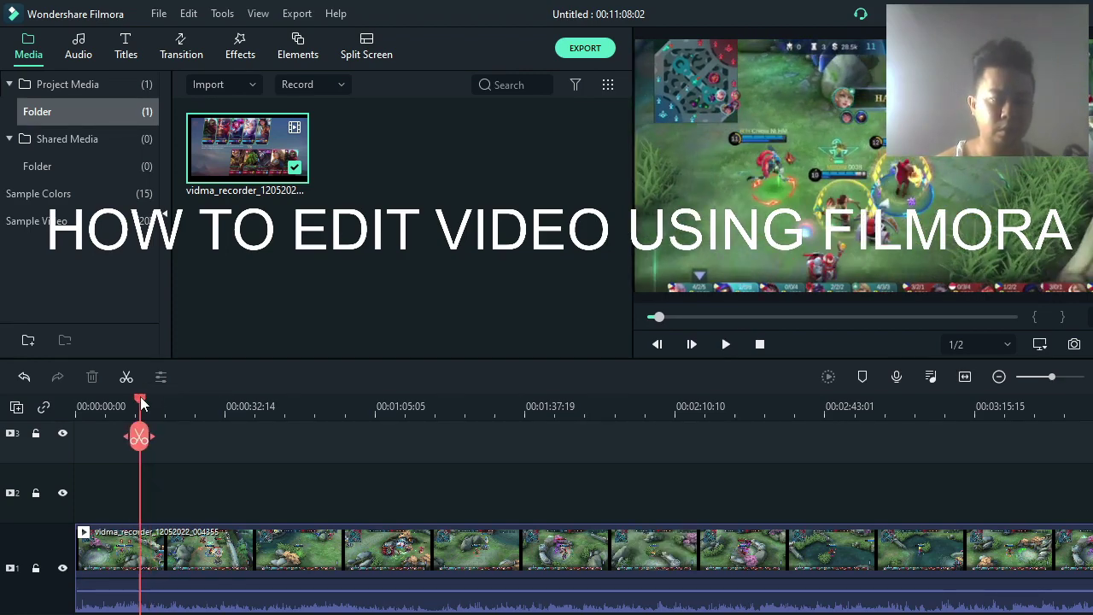
left_click(161, 573)
key("ctrl+b")
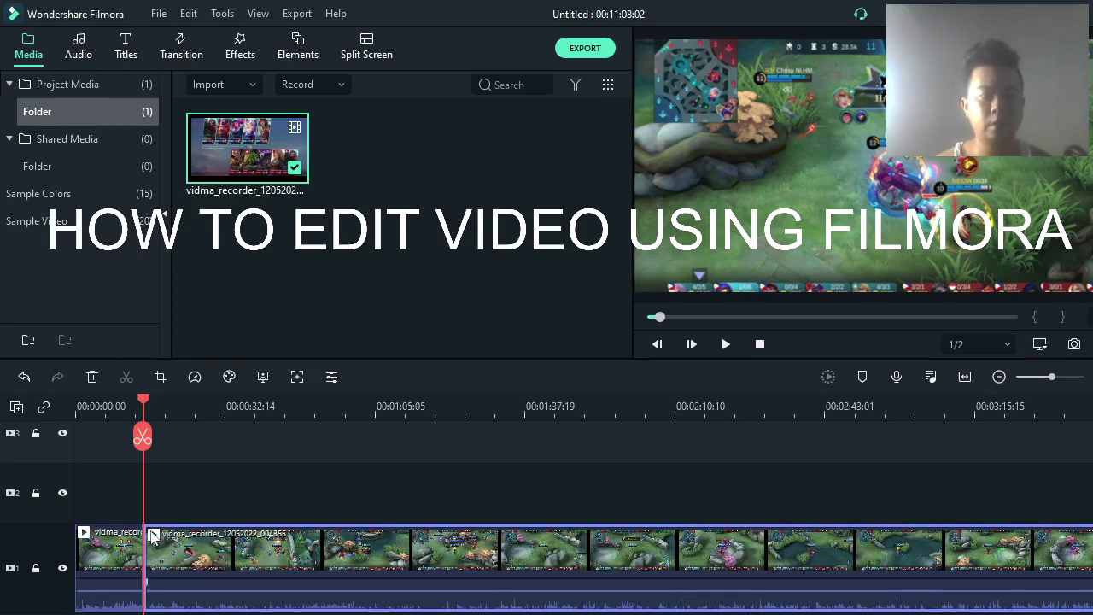
left_click_drag(128, 555, 125, 440)
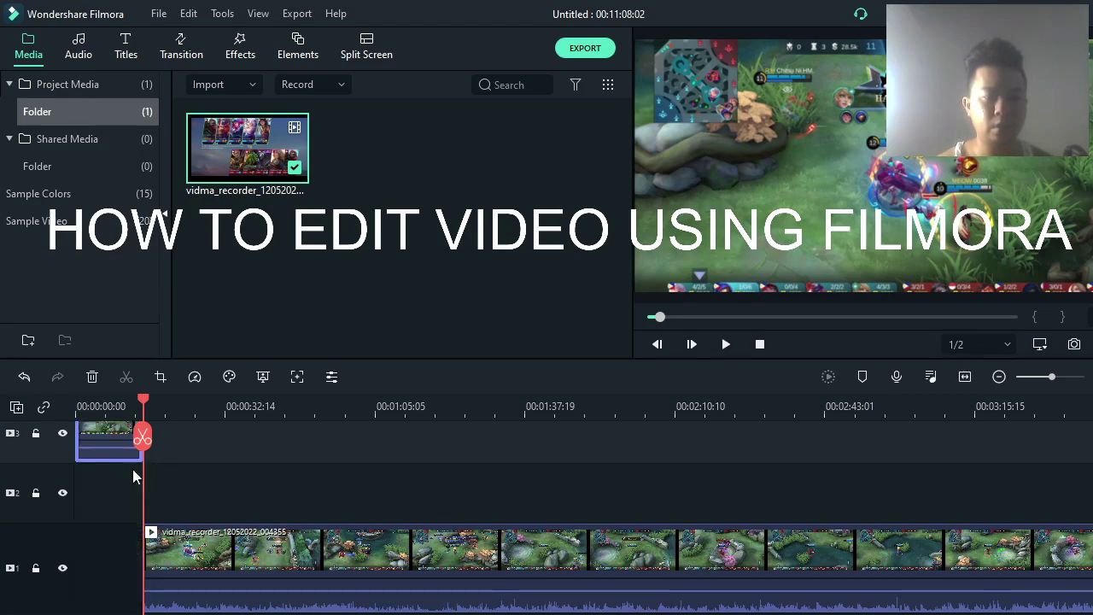
- Examine the gameplay on track 1 between about 00:00:15 and 00:00:52 in short played passages
left_click(147, 407)
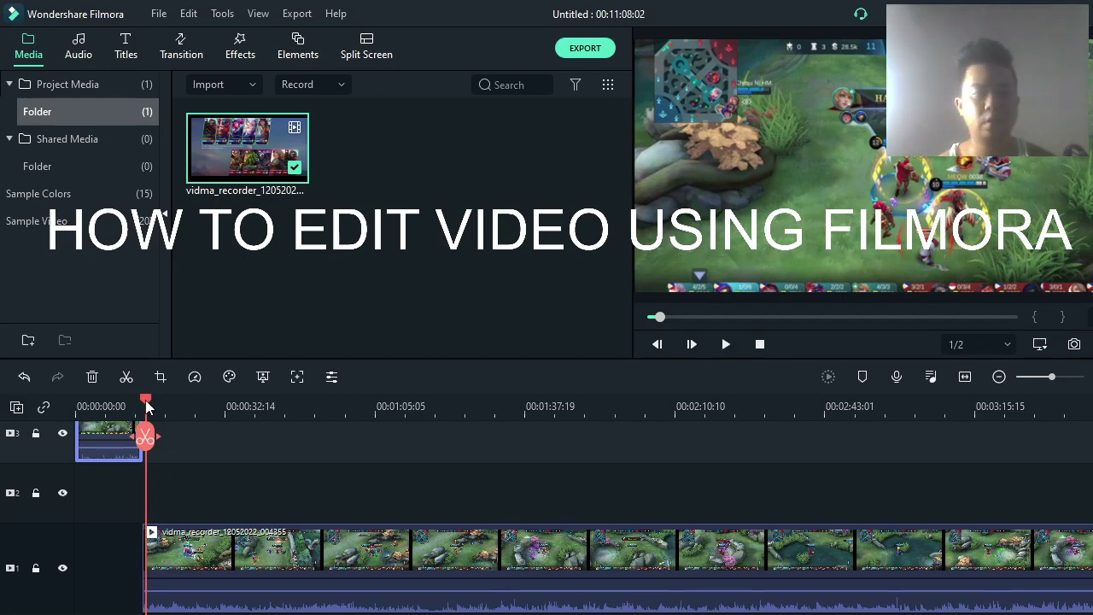
left_click_drag(160, 406, 192, 430)
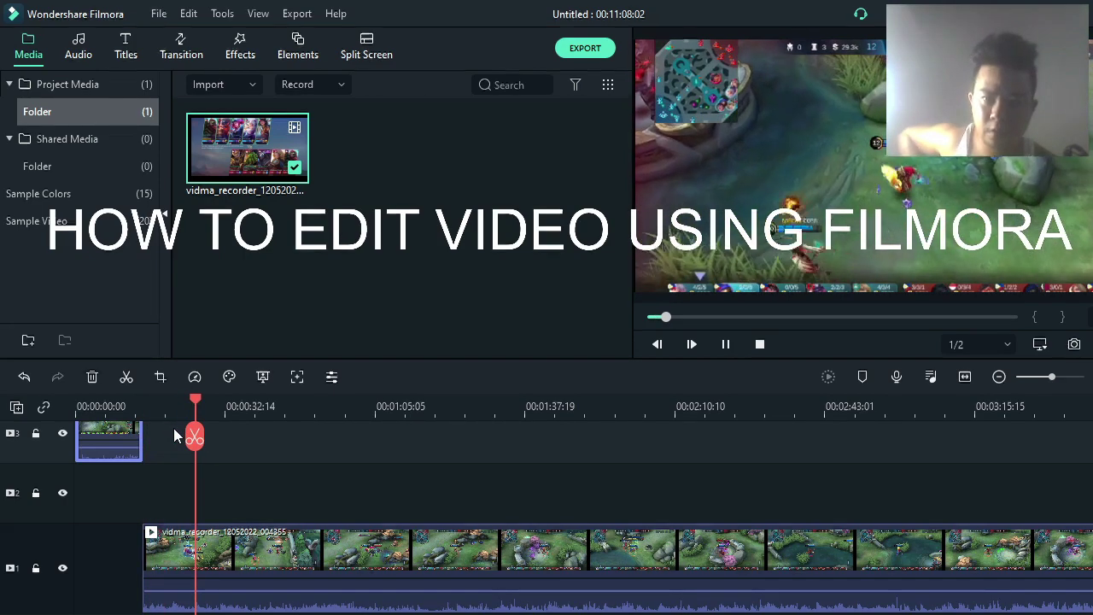
key("space")
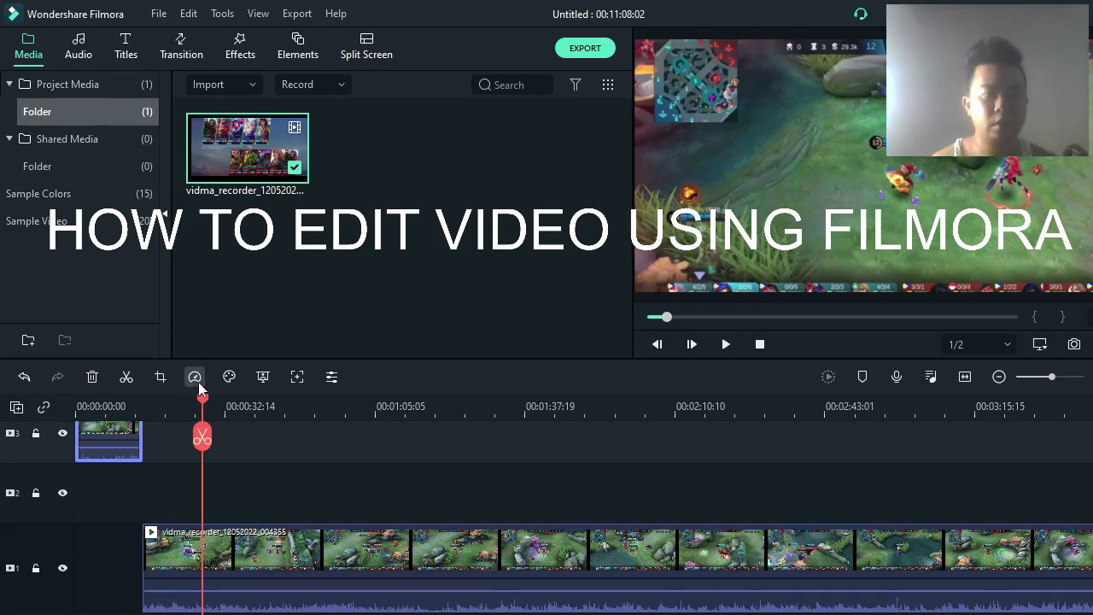
left_click_drag(203, 403, 226, 407)
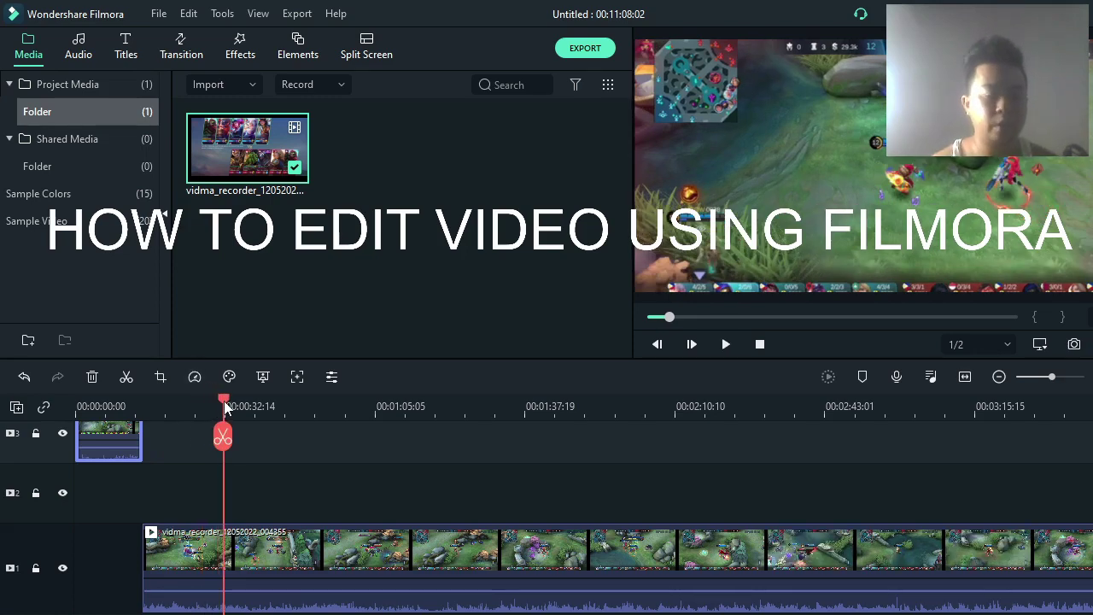
key("space")
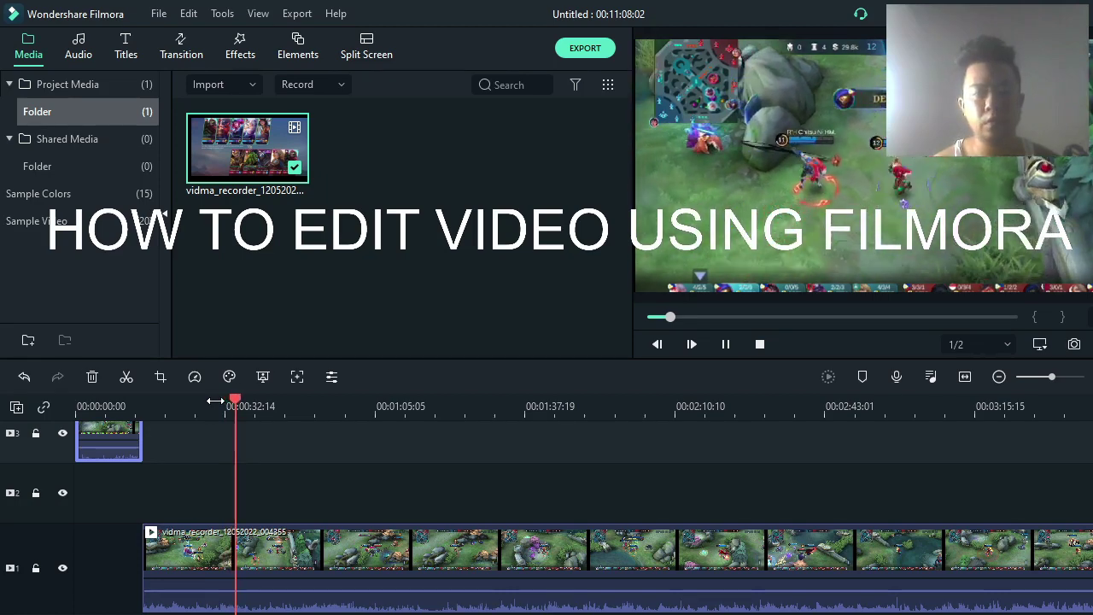
left_click_drag(234, 400, 265, 405)
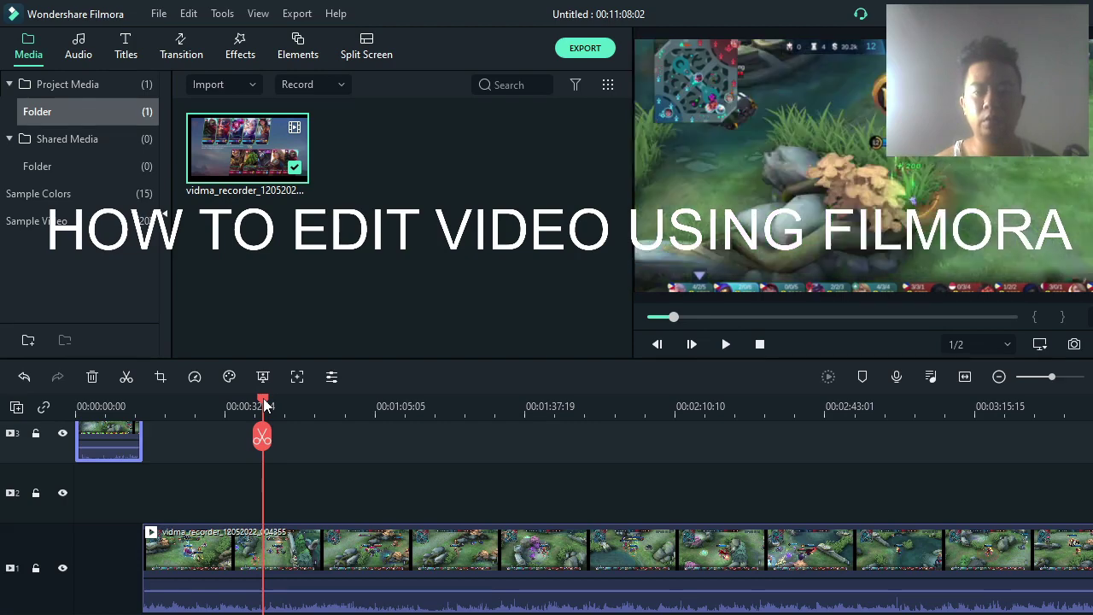
key("space")
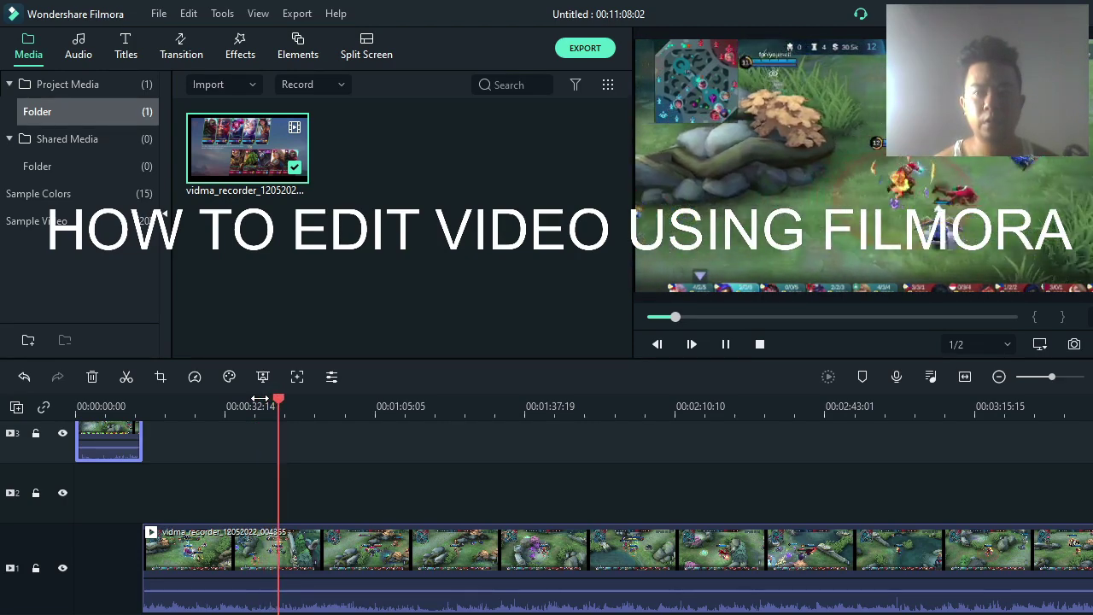
key("space")
left_click_drag(284, 404, 298, 407)
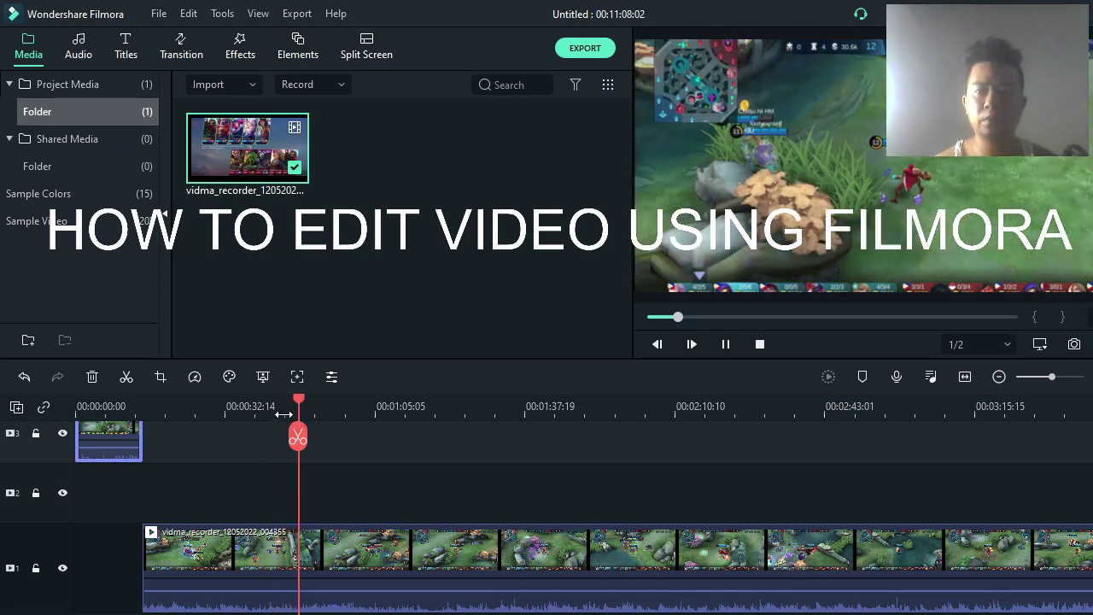
key("space")
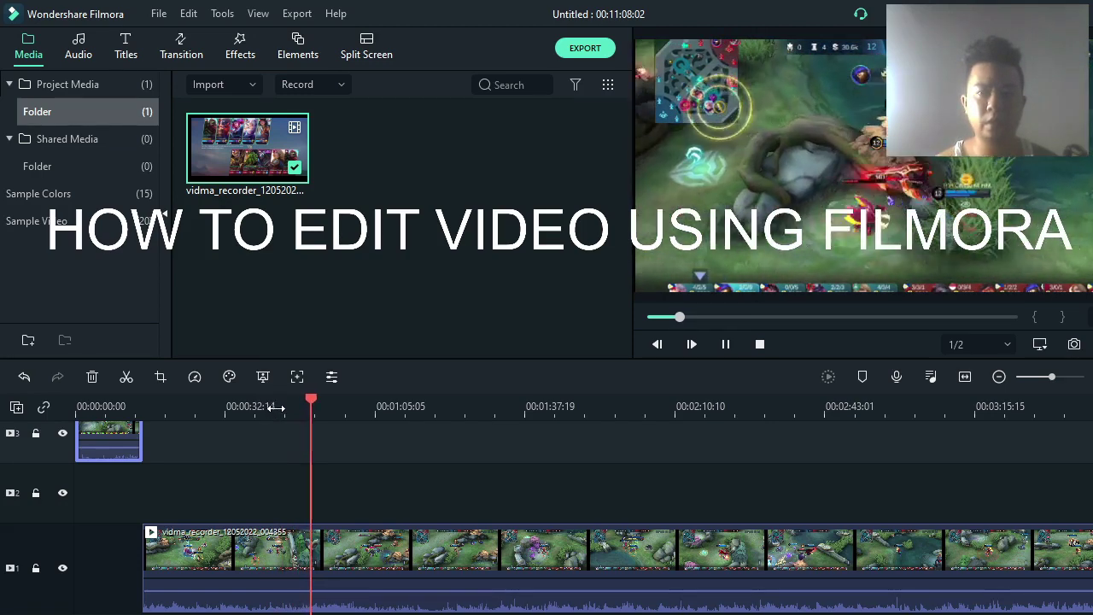
key("space")
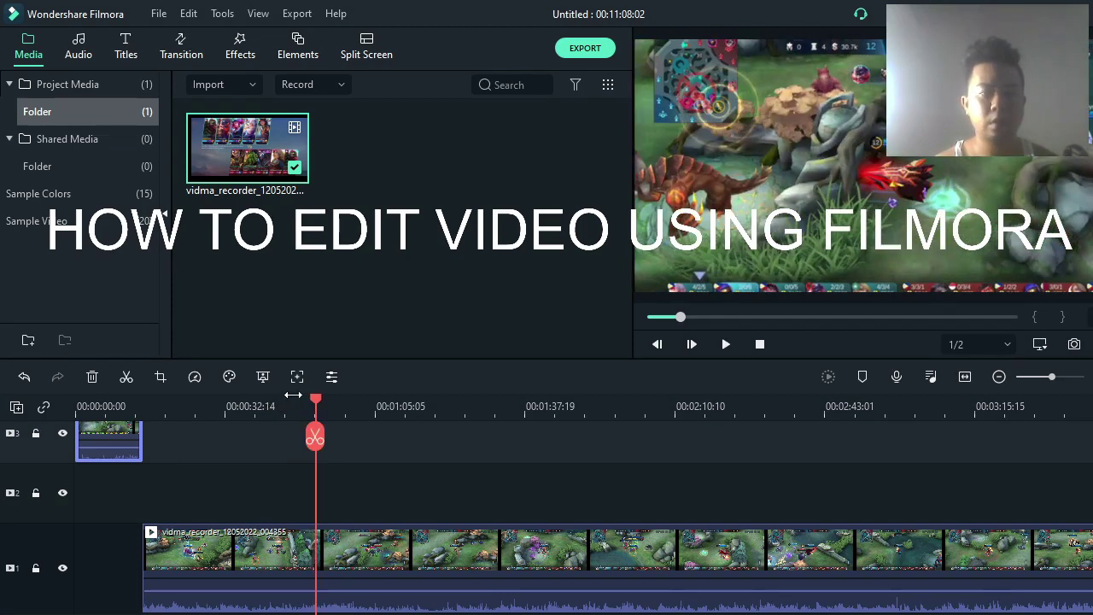
- Examine the gameplay on track 1 between about 00:01:08 and 00:01:35 by sampling short passages
left_click_drag(316, 408, 389, 407)
key("space")
key("space")
key("space")
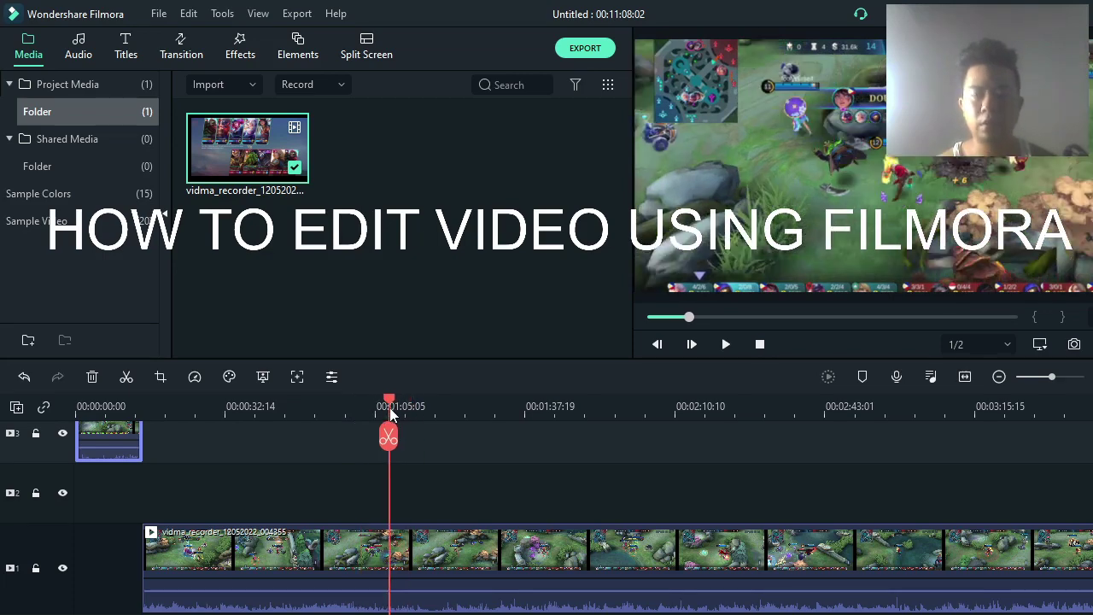
key("space")
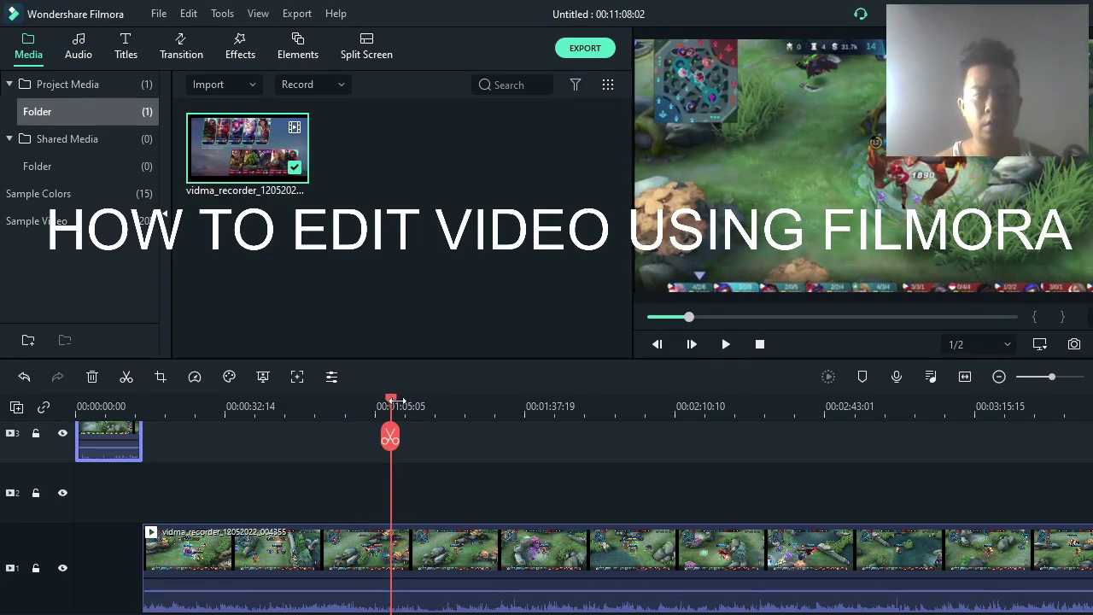
left_click_drag(391, 404, 435, 402)
key("space")
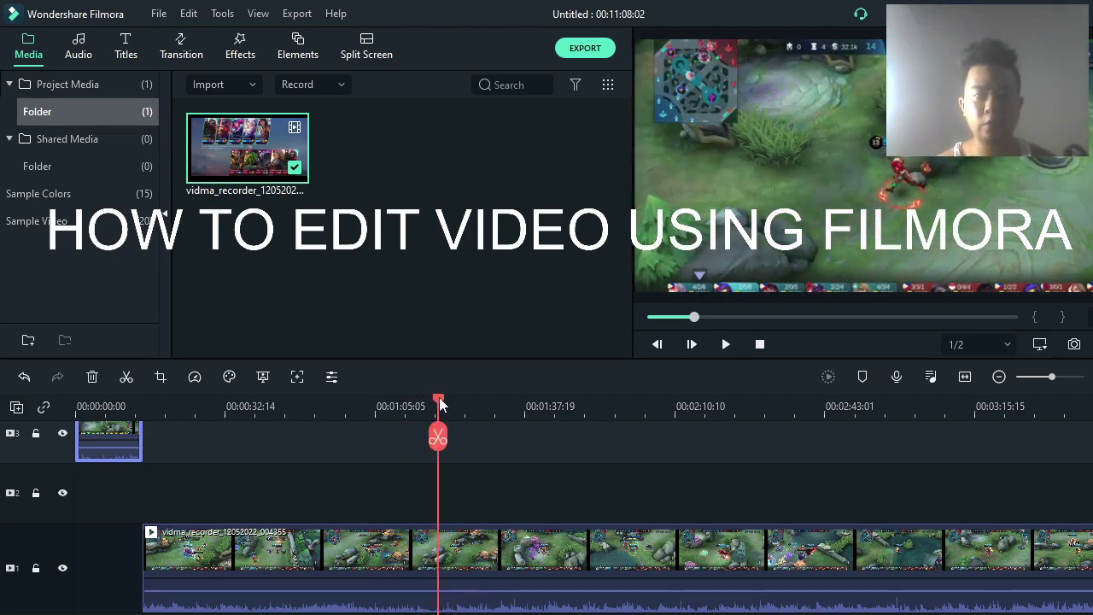
left_click_drag(440, 405, 466, 401)
key("space")
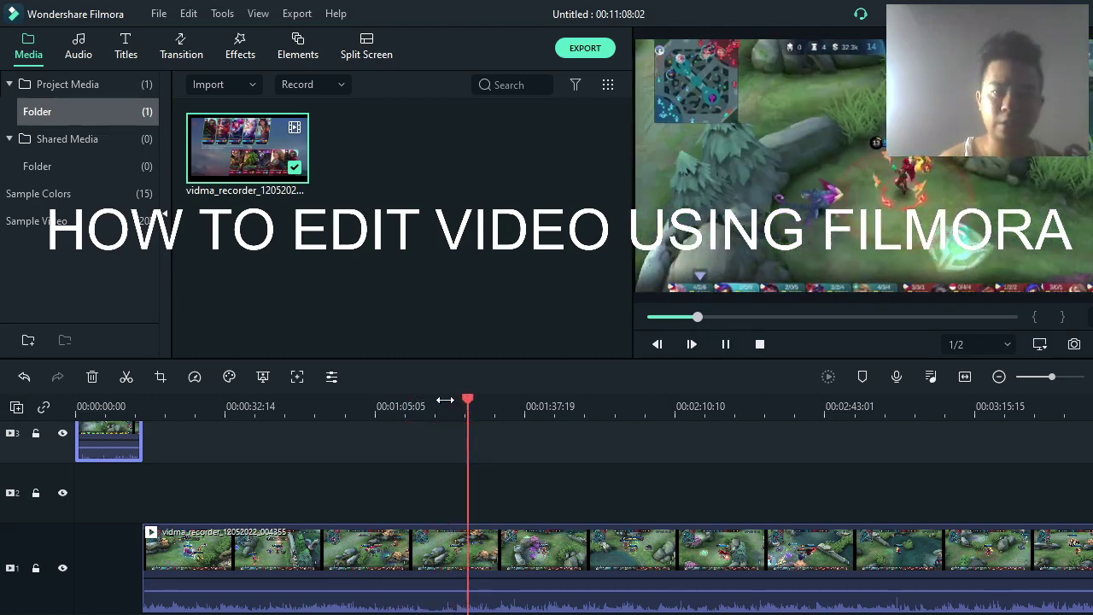
key("space")
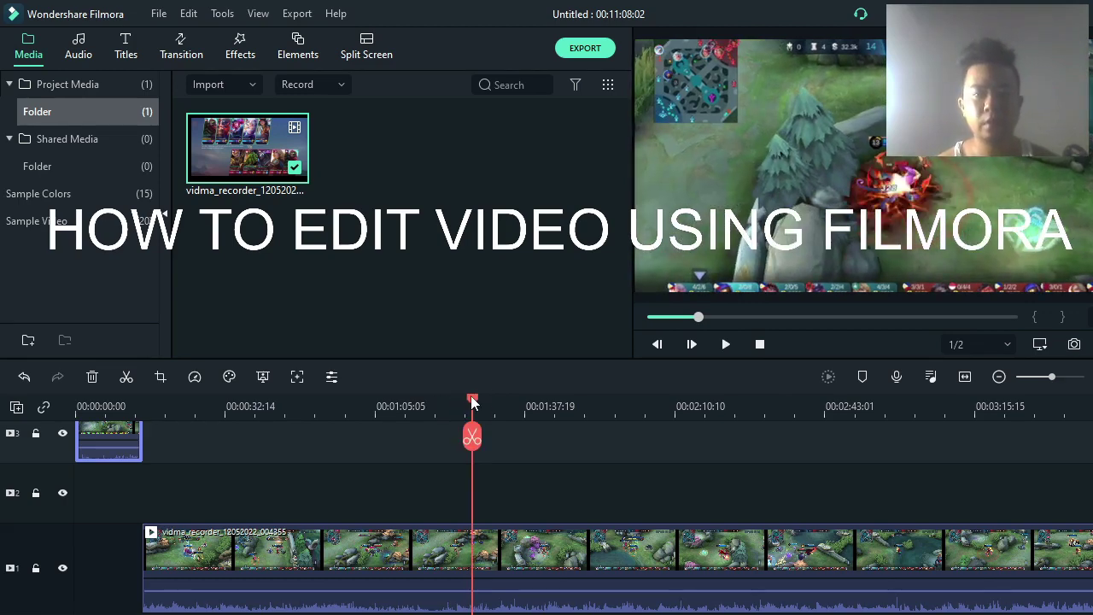
left_click_drag(472, 403, 508, 405)
key("space")
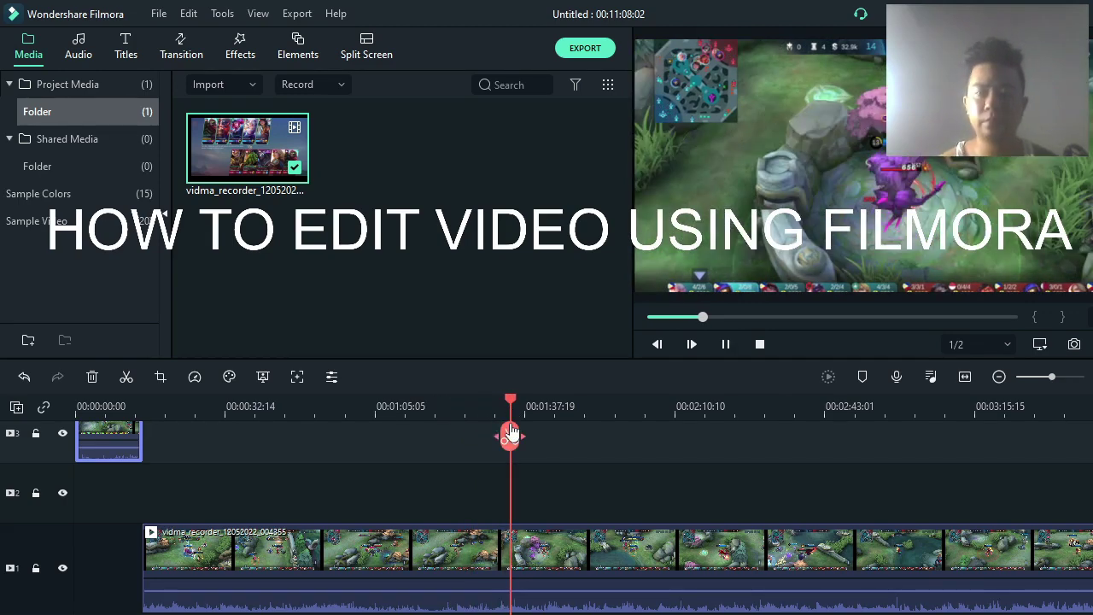
key("space")
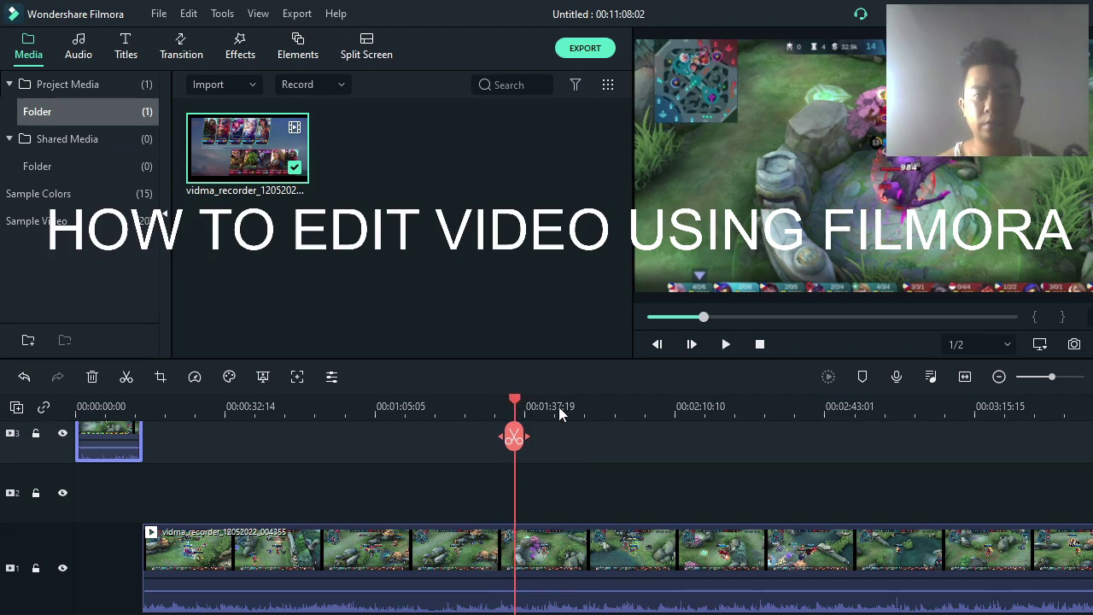
- Sample the gameplay on track 1 between about 00:01:45 and 00:02:31 to find the next footage worth keeping
left_click_drag(569, 411, 555, 411)
key("space")
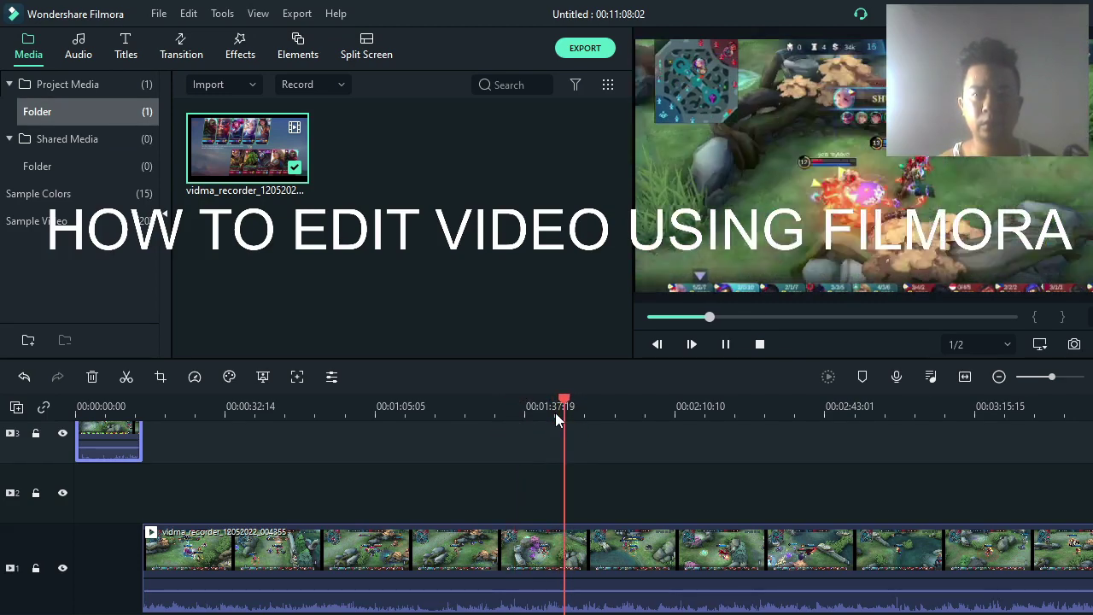
key("space")
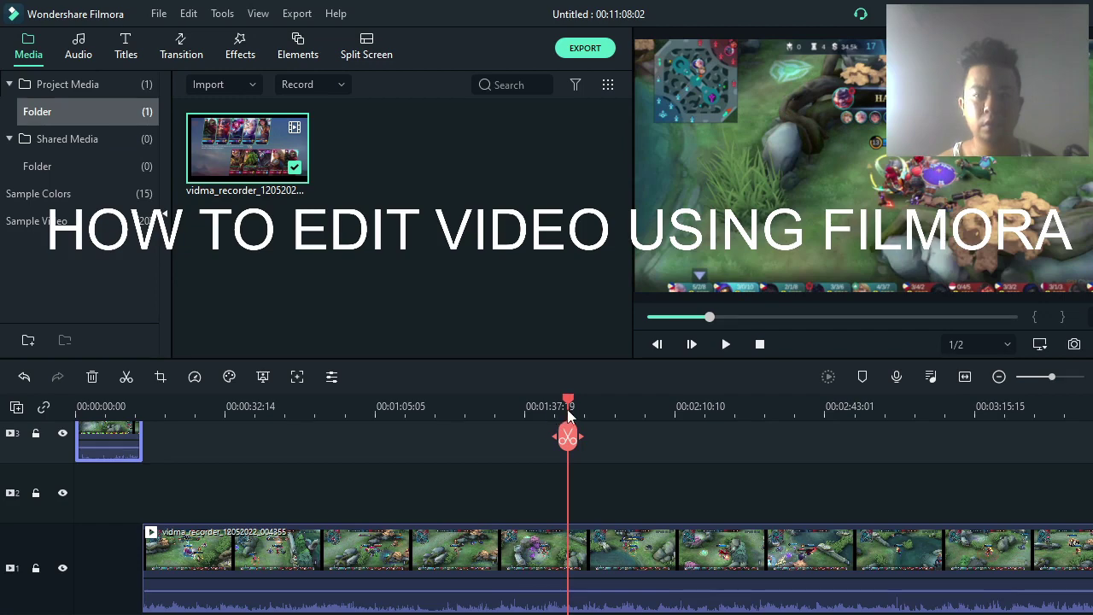
left_click_drag(570, 413, 615, 405)
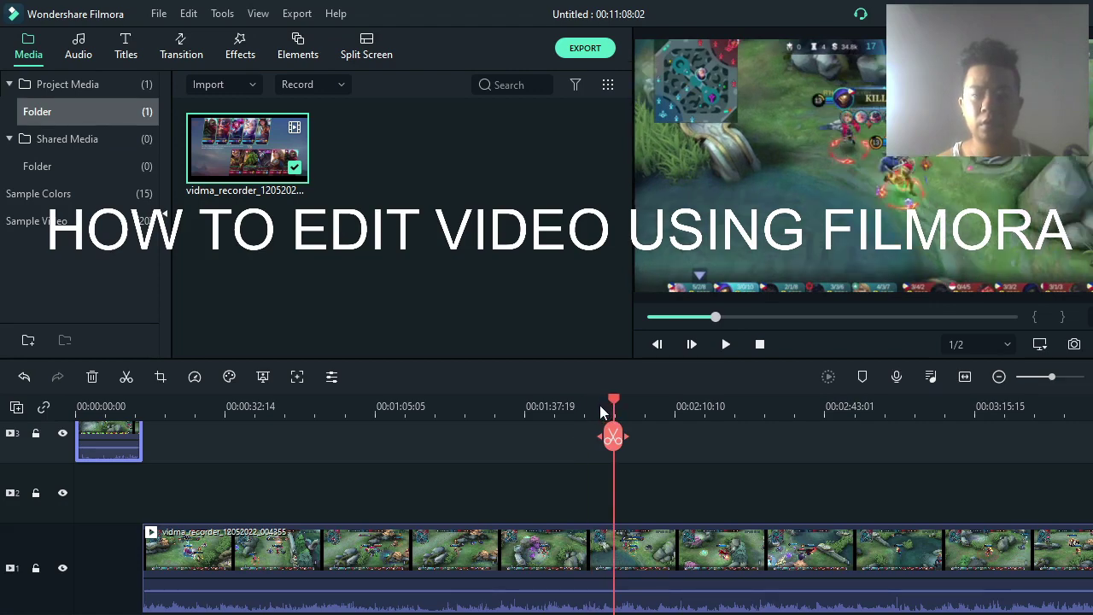
key("space")
key("space")
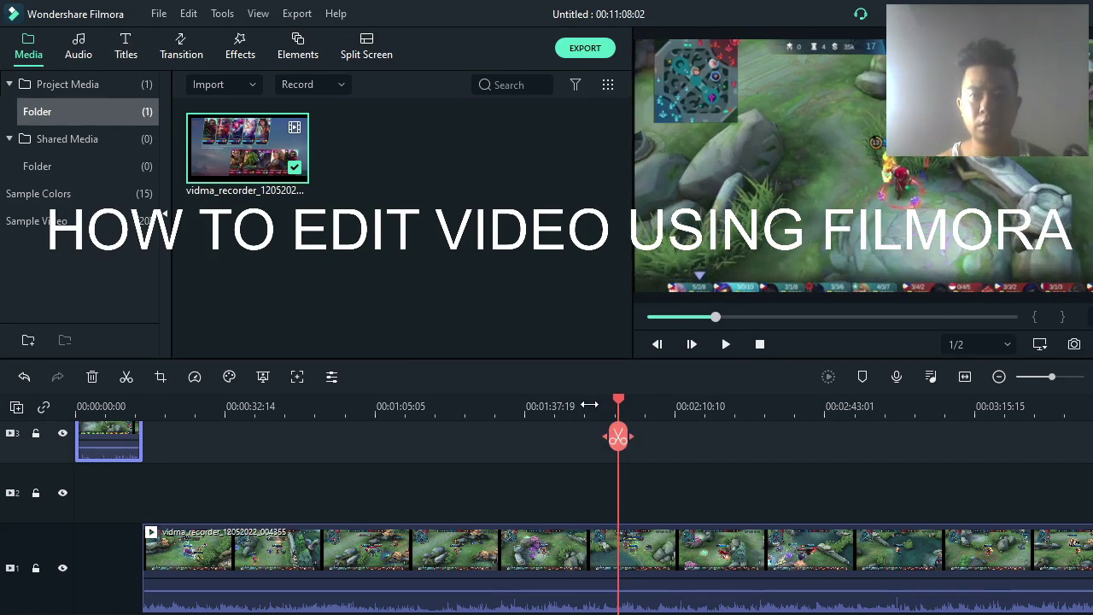
left_click(650, 403)
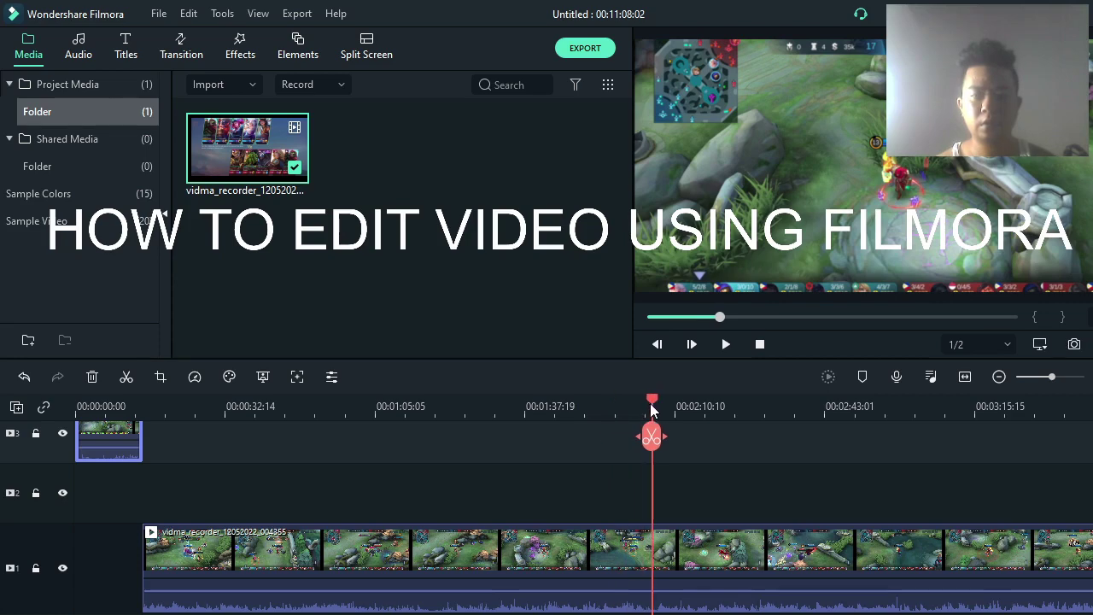
key("space")
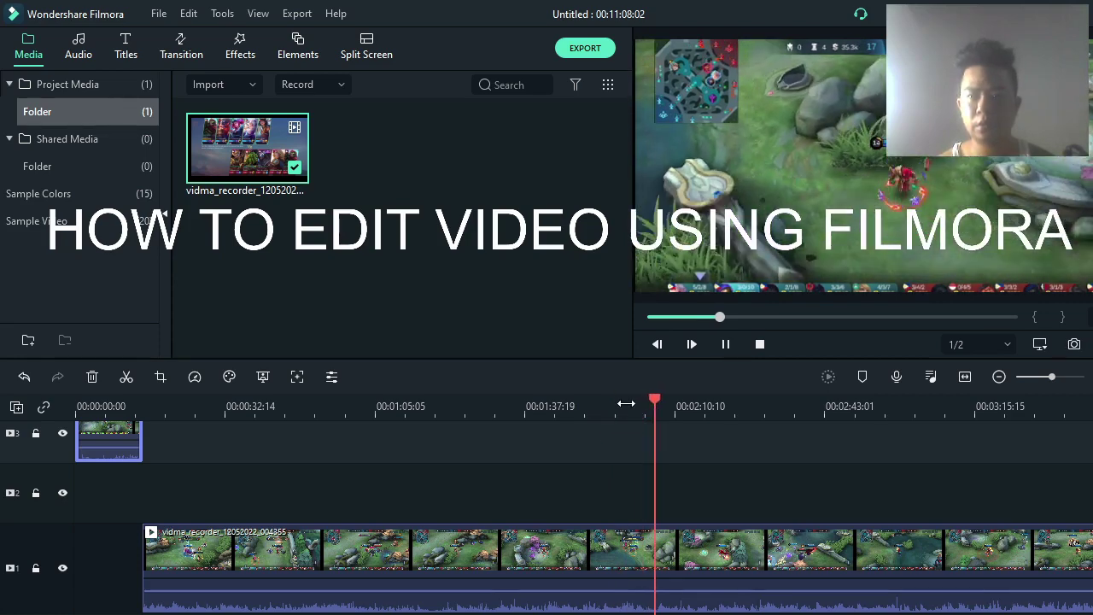
key("space")
left_click_drag(655, 402, 684, 403)
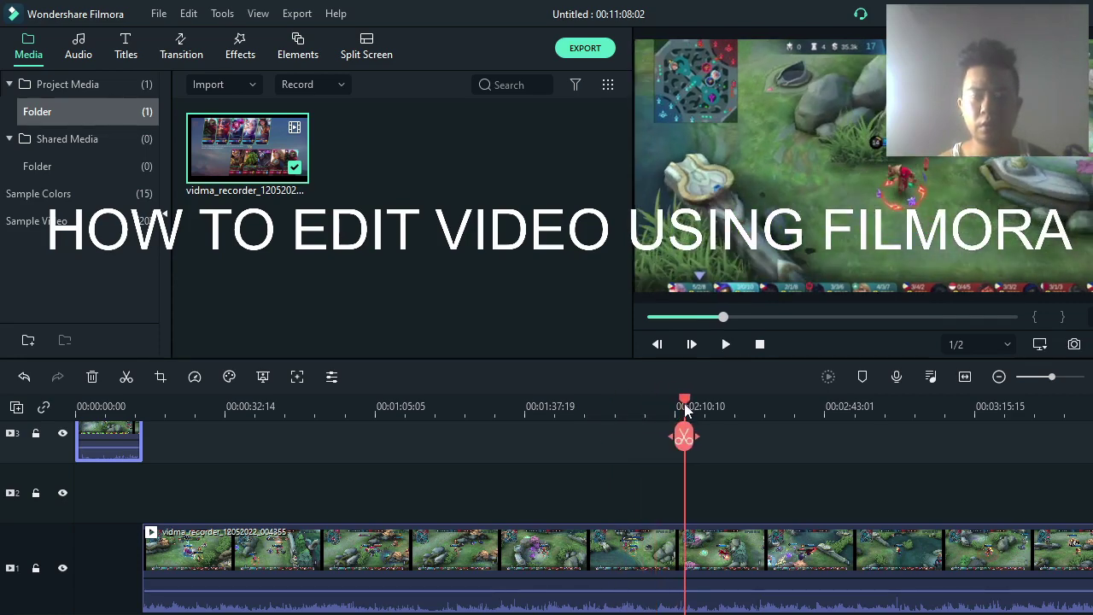
key("space")
key("space")
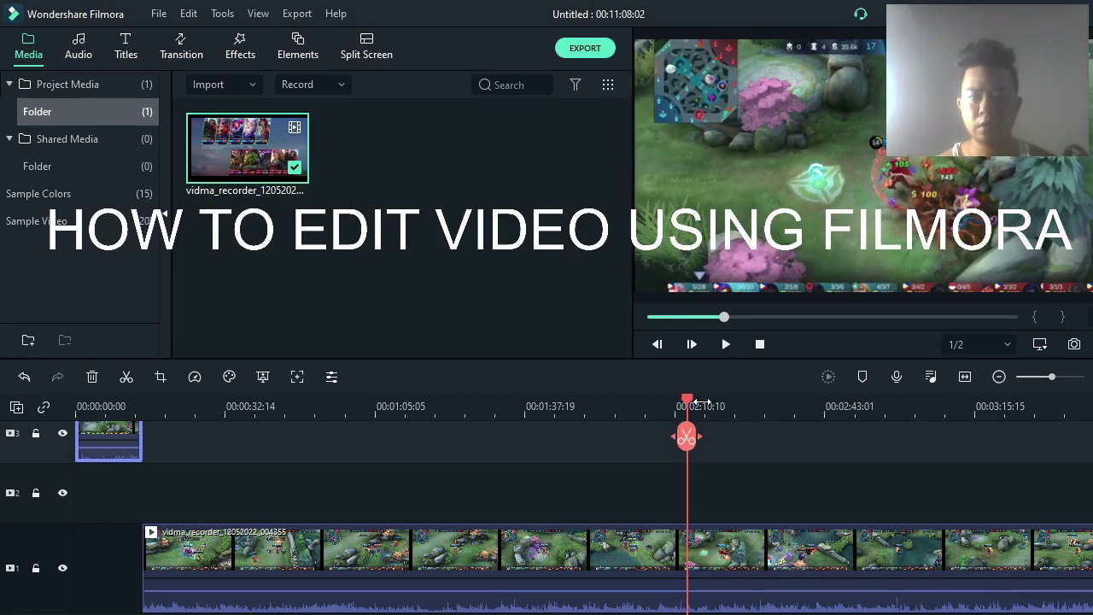
left_click_drag(690, 402, 741, 401)
key("space")
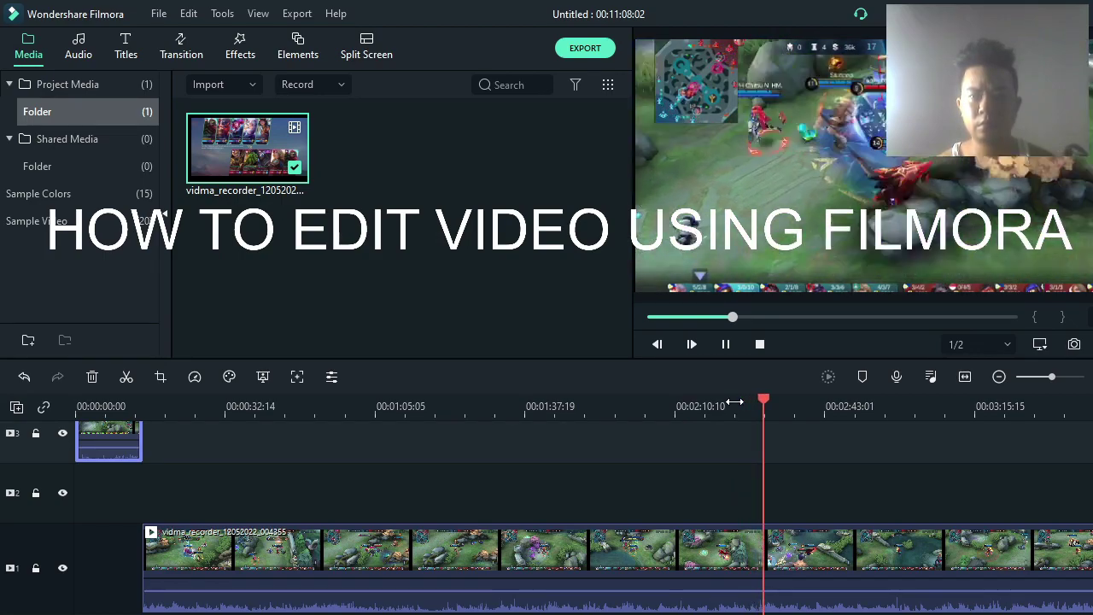
key("space")
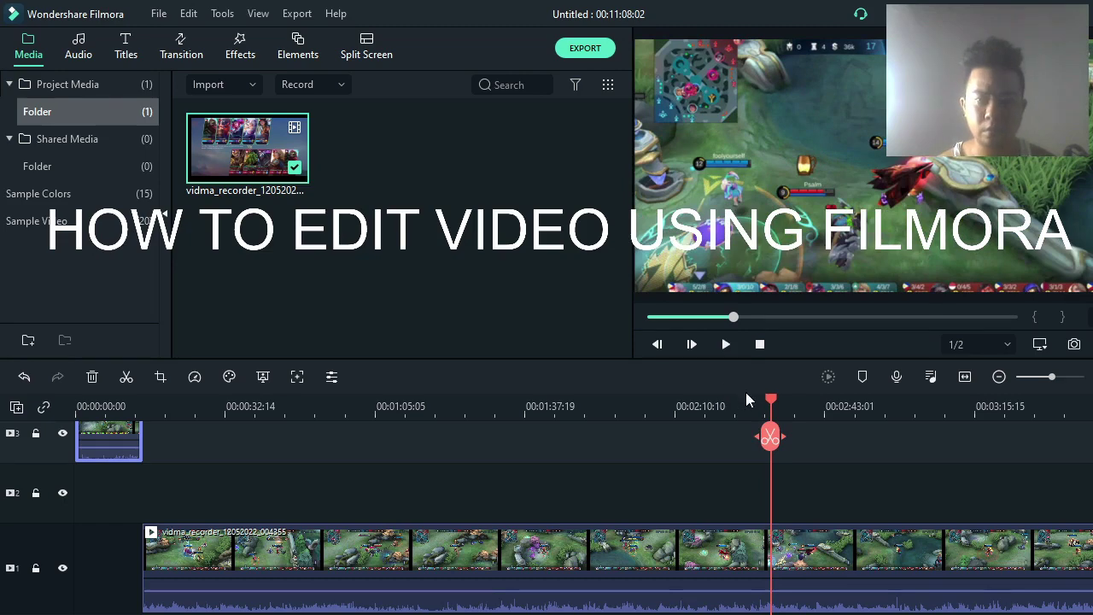
- Split the track 1 clip at about 00:02:24 and delete the unwanted segment before the cut
left_click_drag(771, 400, 739, 401)
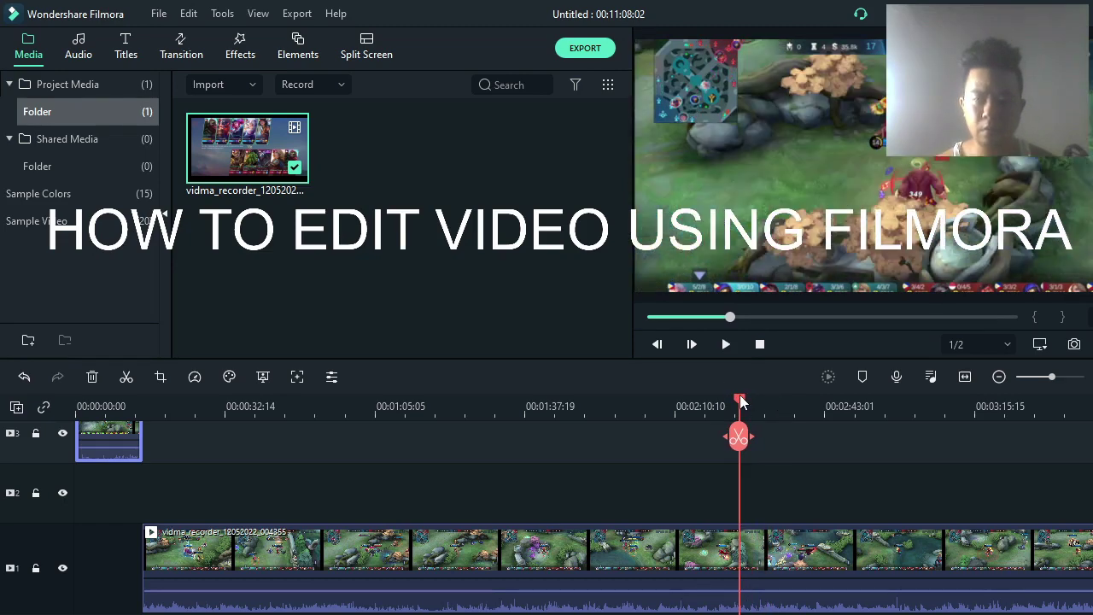
left_click(739, 551)
key("ctrl+b")
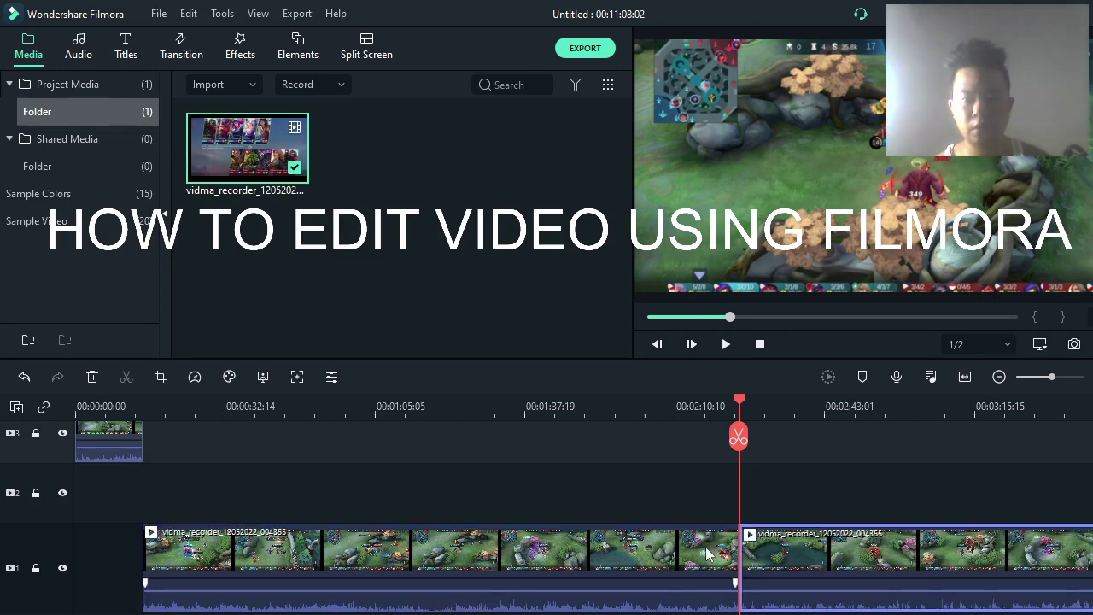
key("Delete")
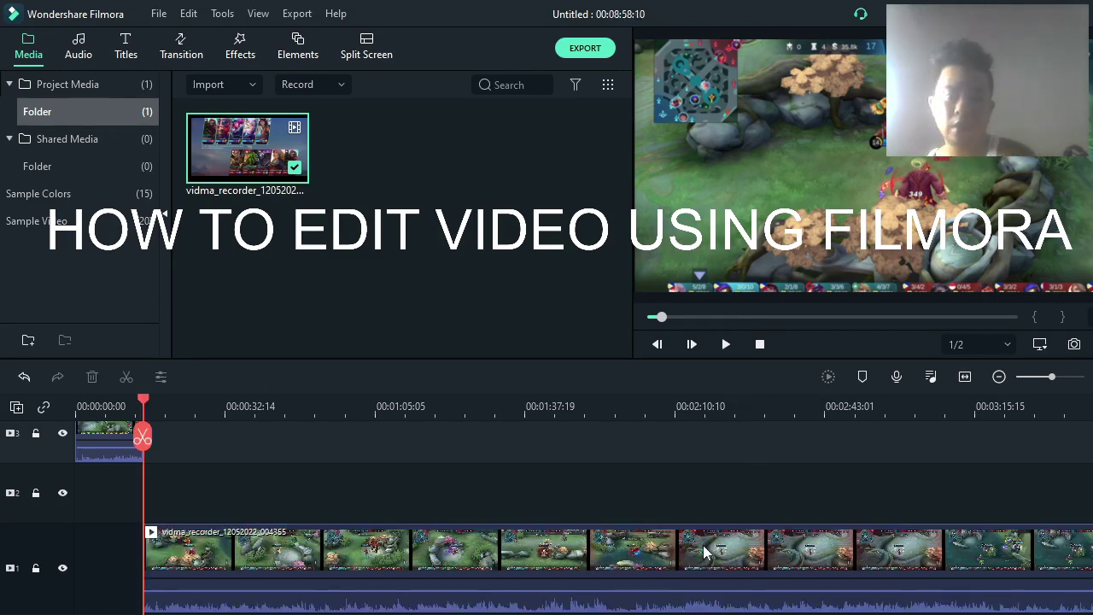
- Play the start of the track 1 clip, split it at about 00:00:33, and move the segment before the cut up to video track 2
key("space")
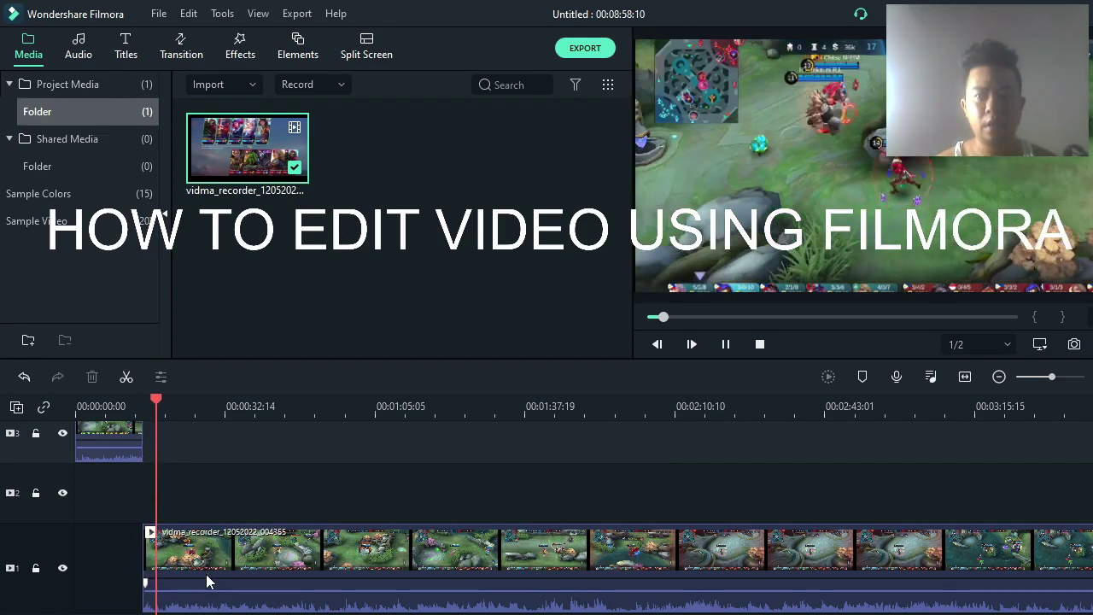
key("space")
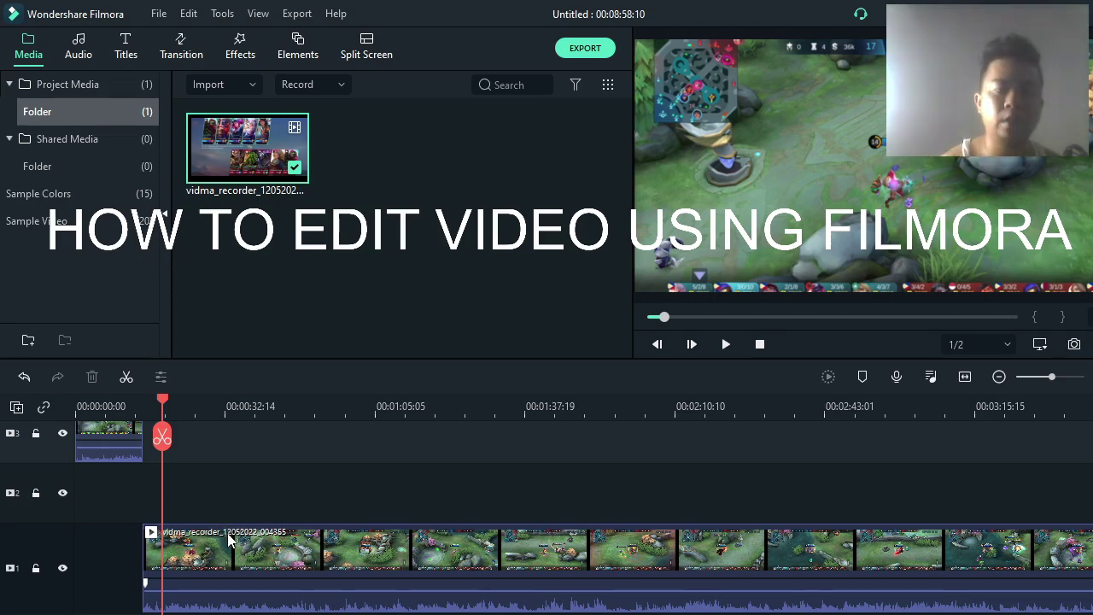
key("space")
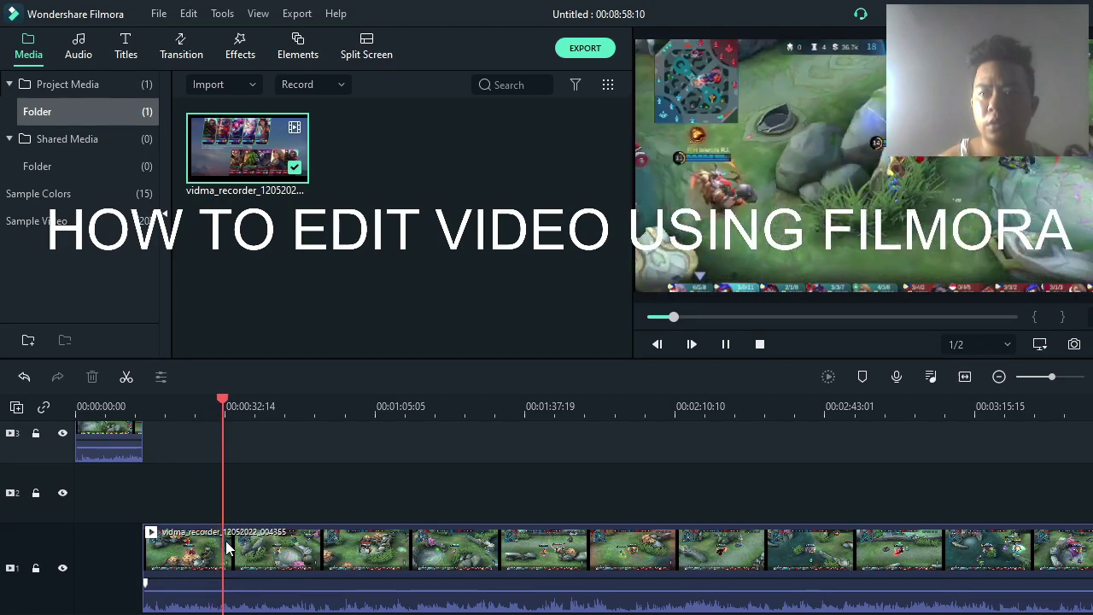
key("space")
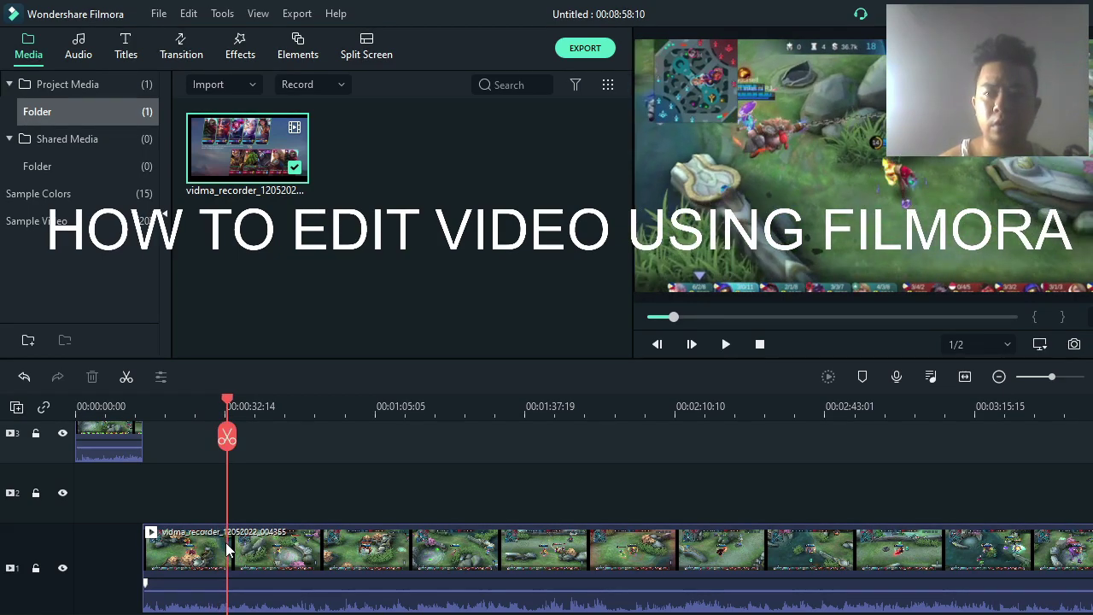
left_click(231, 561)
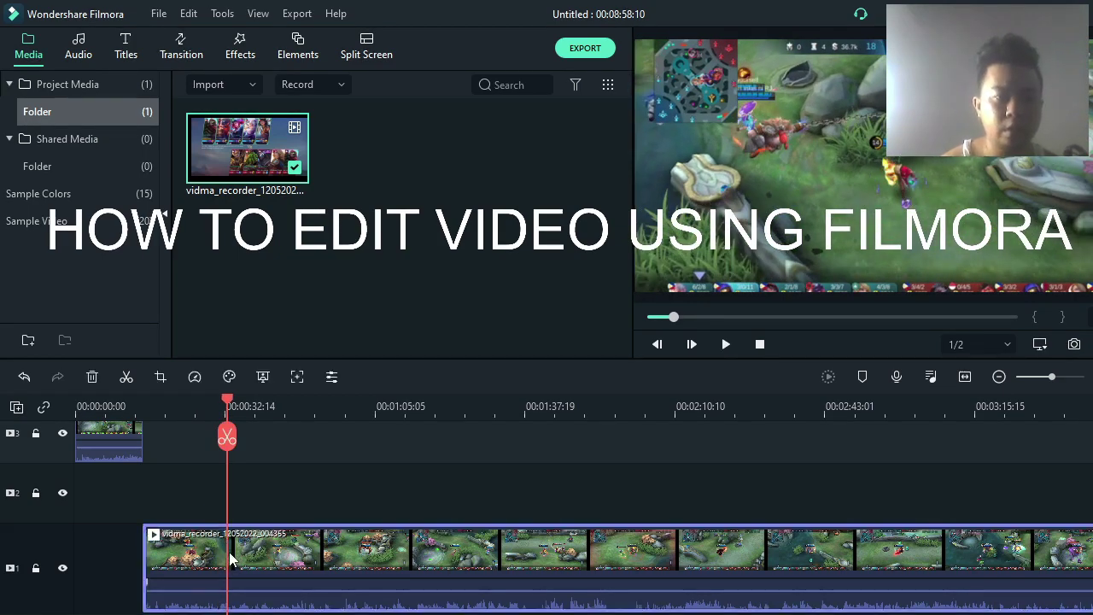
key("ctrl+b")
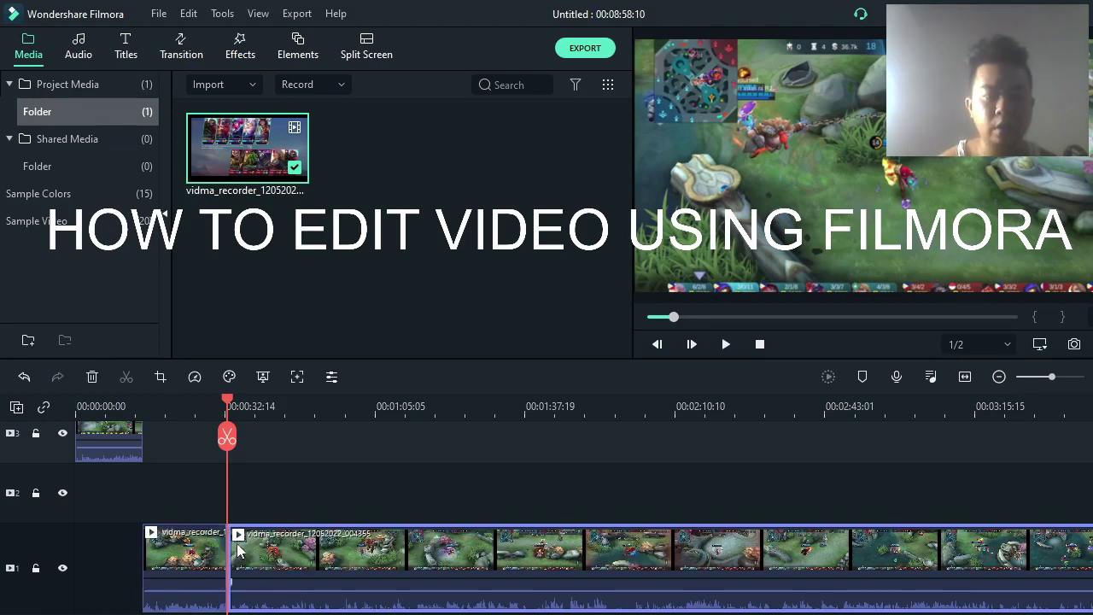
left_click_drag(201, 554, 202, 504)
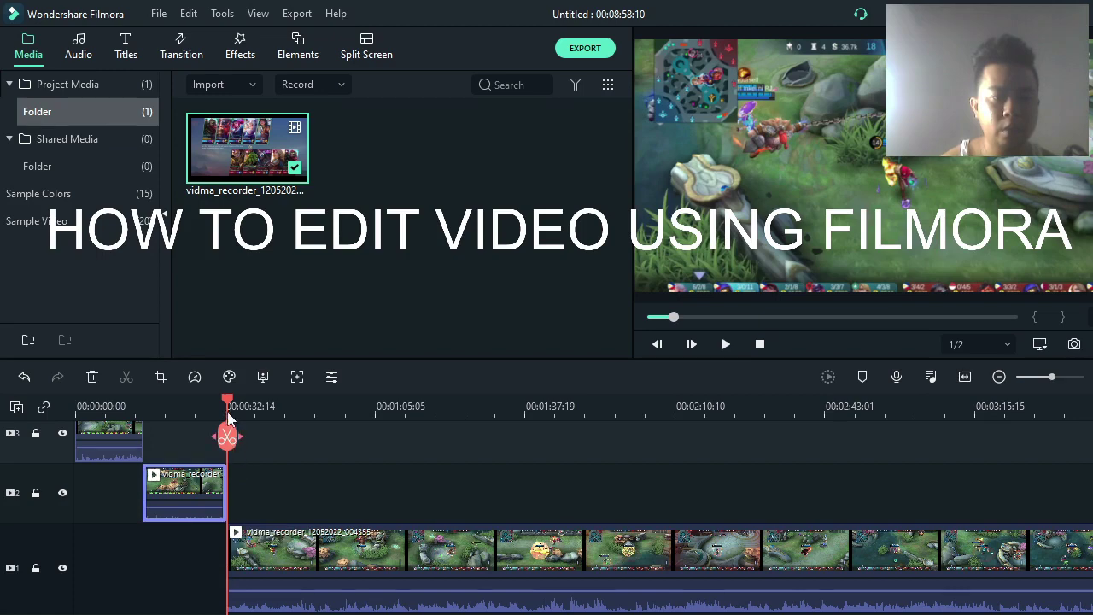
- Sample the gameplay on track 1 between about 00:00:34 and 00:01:25 in short played passages to find the next highlight
mouse_move(231, 402)
left_mouse_down()
mouse_move(244, 404)
mouse_move(232, 400)
left_mouse_up()
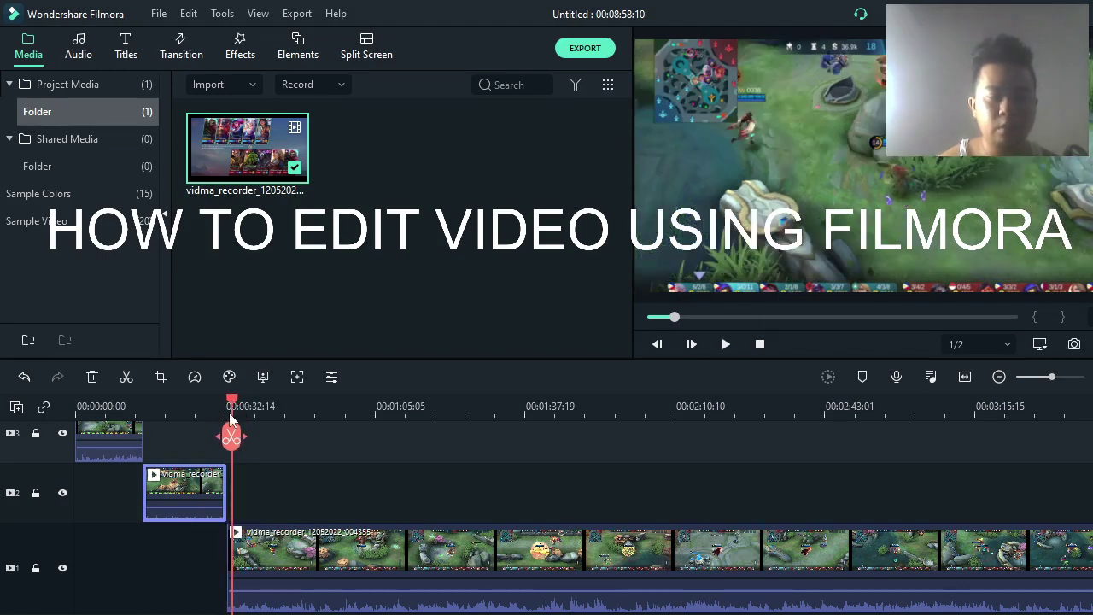
key("space")
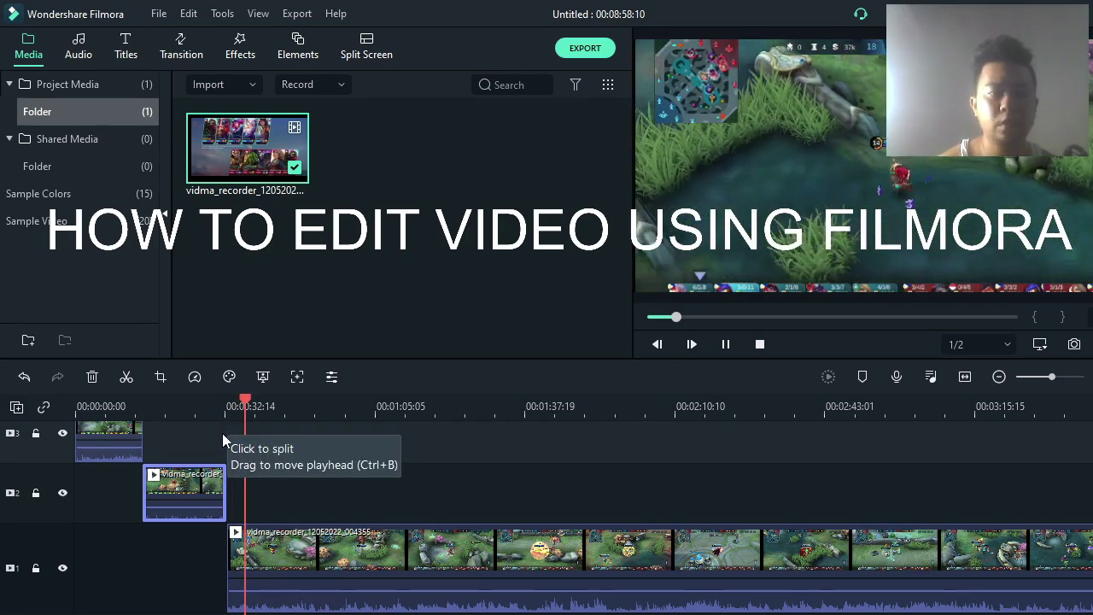
key("space")
left_click_drag(259, 403, 315, 412)
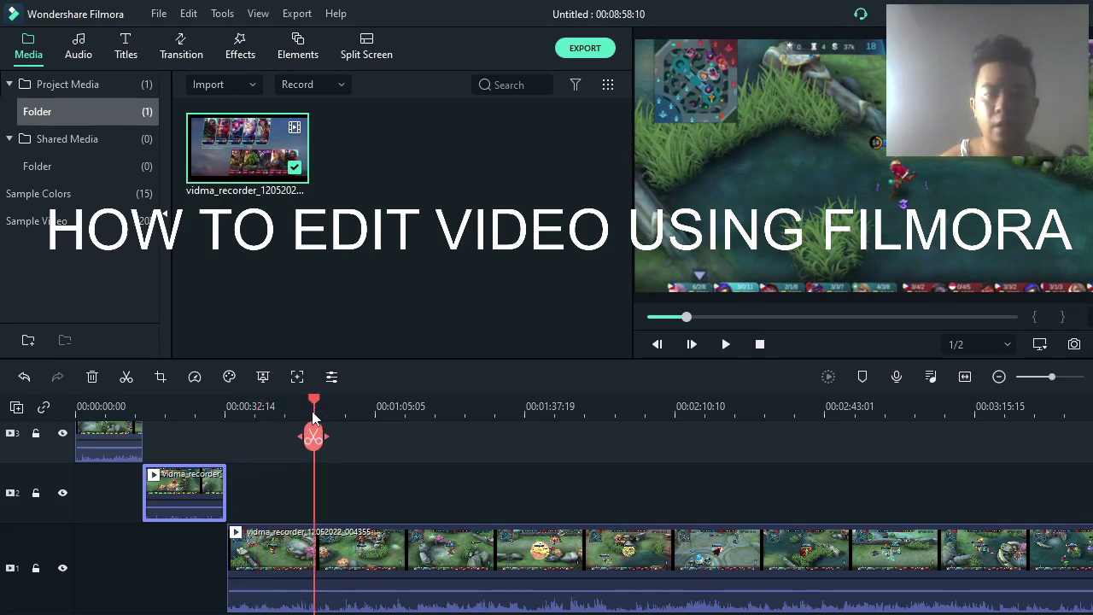
key("space")
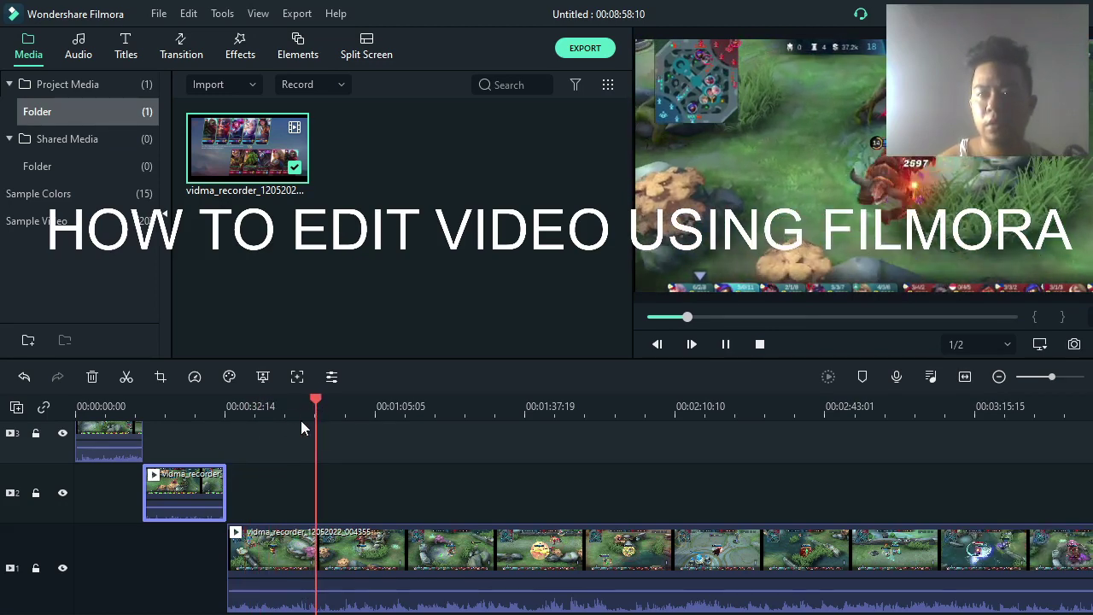
key("space")
left_click_drag(316, 405, 390, 411)
key("space")
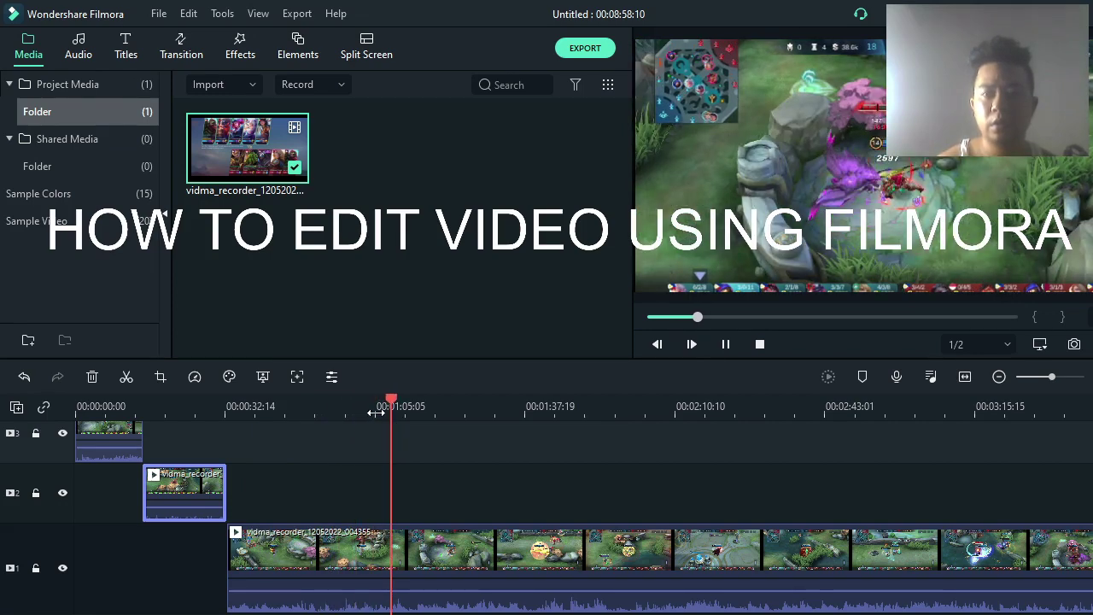
key("space")
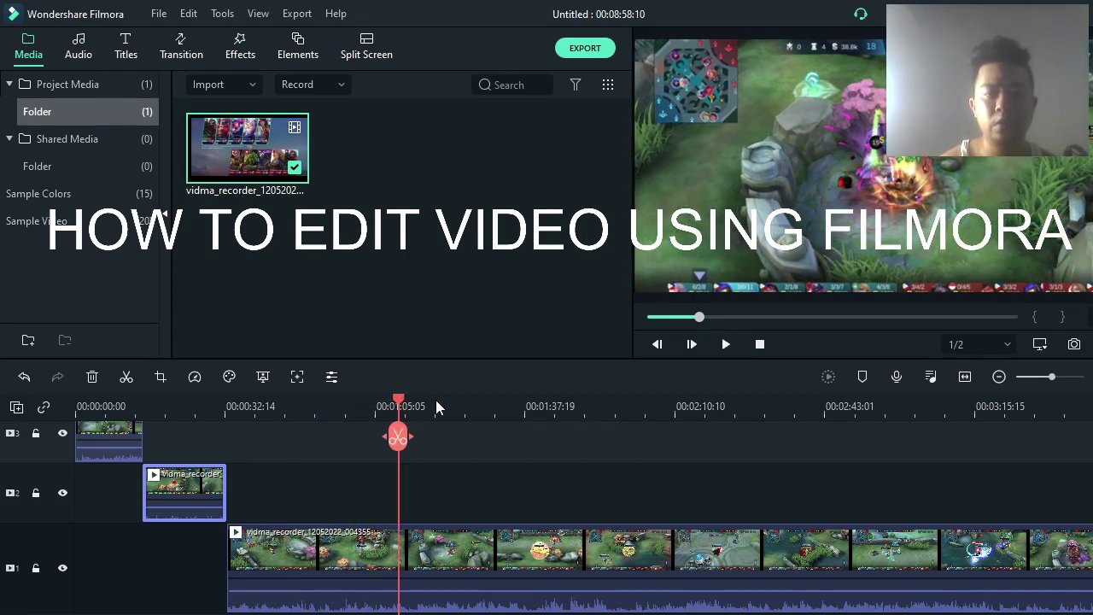
left_click_drag(400, 400, 460, 407)
key("space")
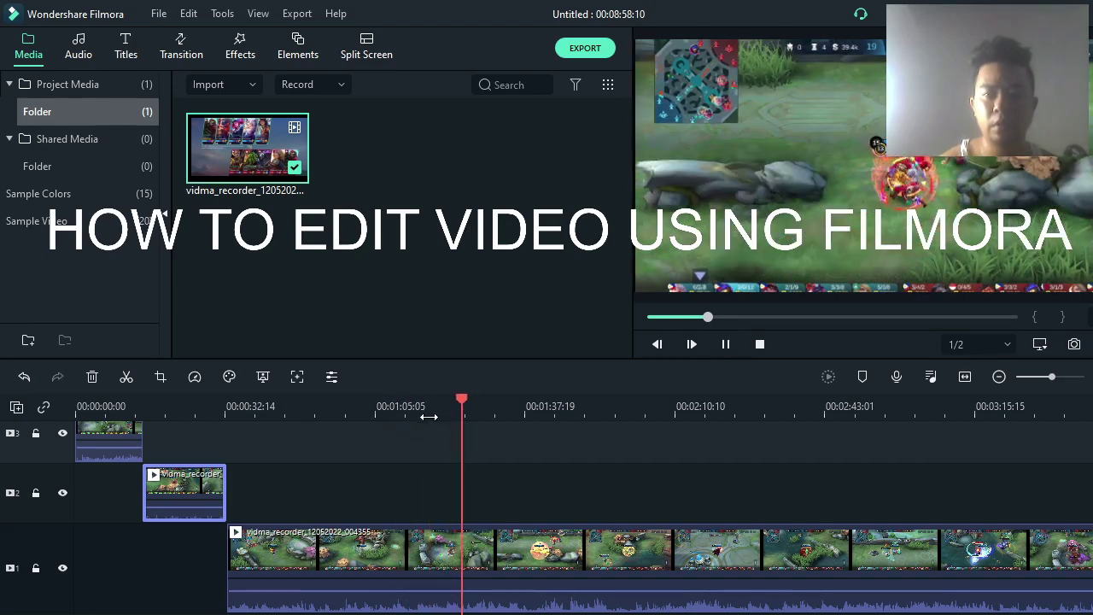
key("space")
- Locate the next highlight's start, split the track 1 clip at about 00:01:13, and delete the segment before the cut
left_click_drag(468, 403, 408, 403)
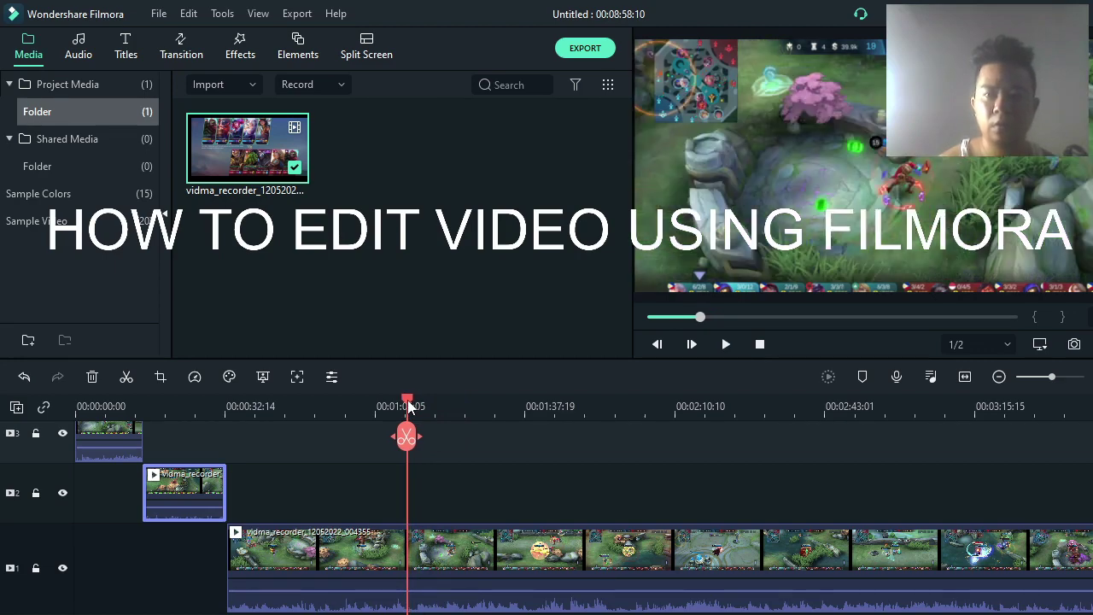
key("space")
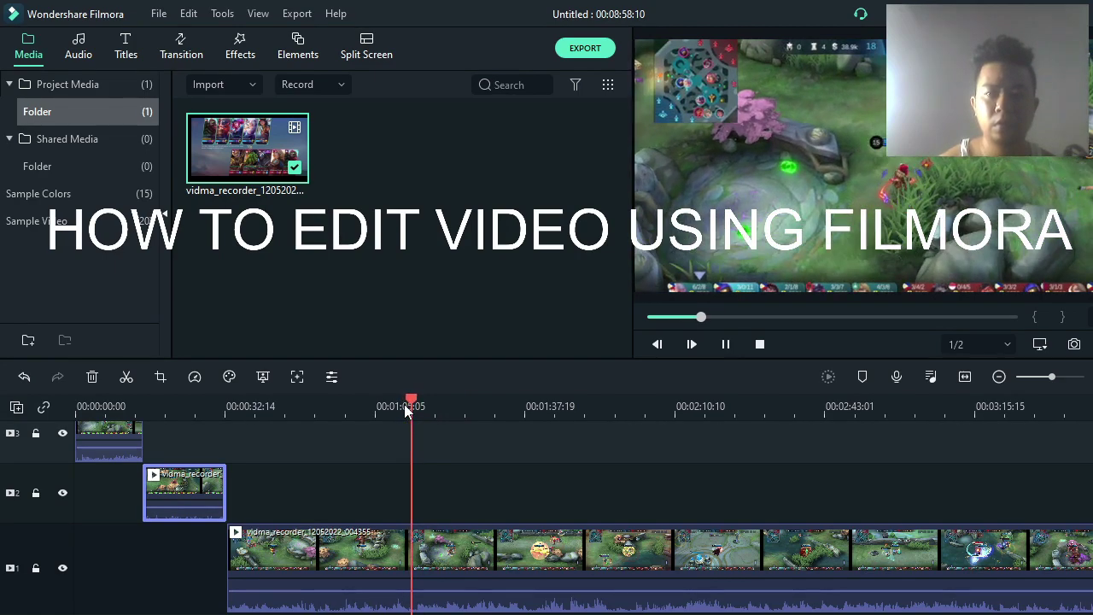
key("space")
left_click(397, 574)
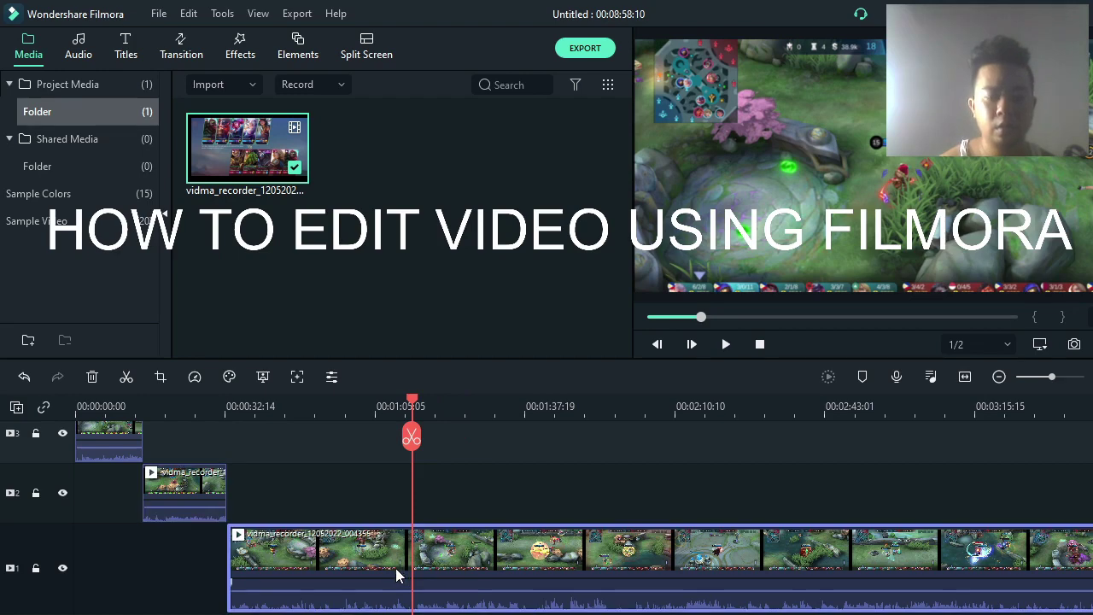
key("ctrl+b")
left_click(391, 574)
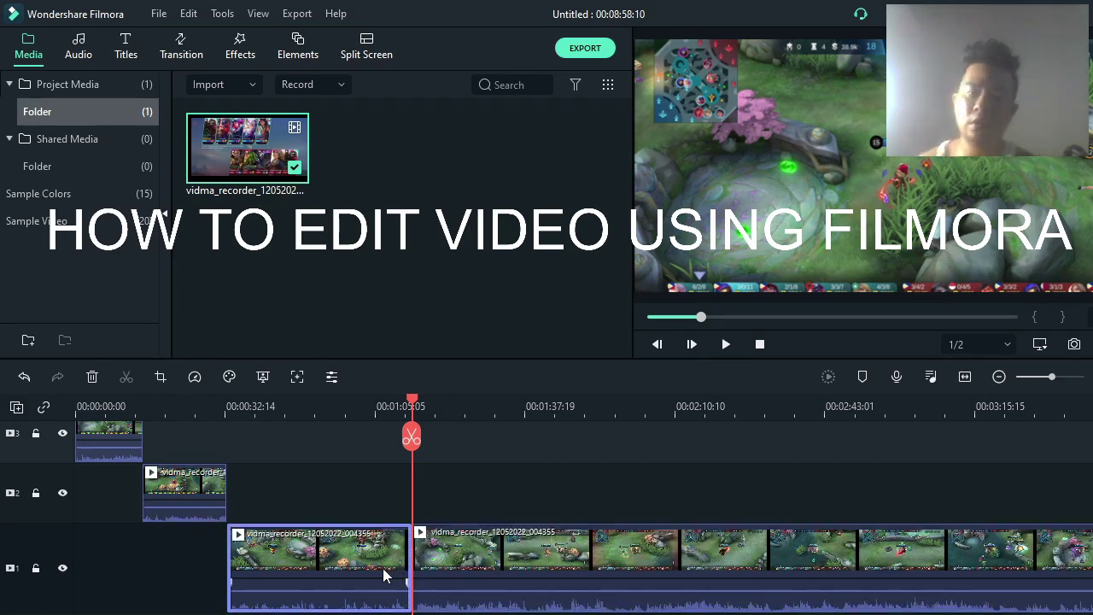
key("Delete")
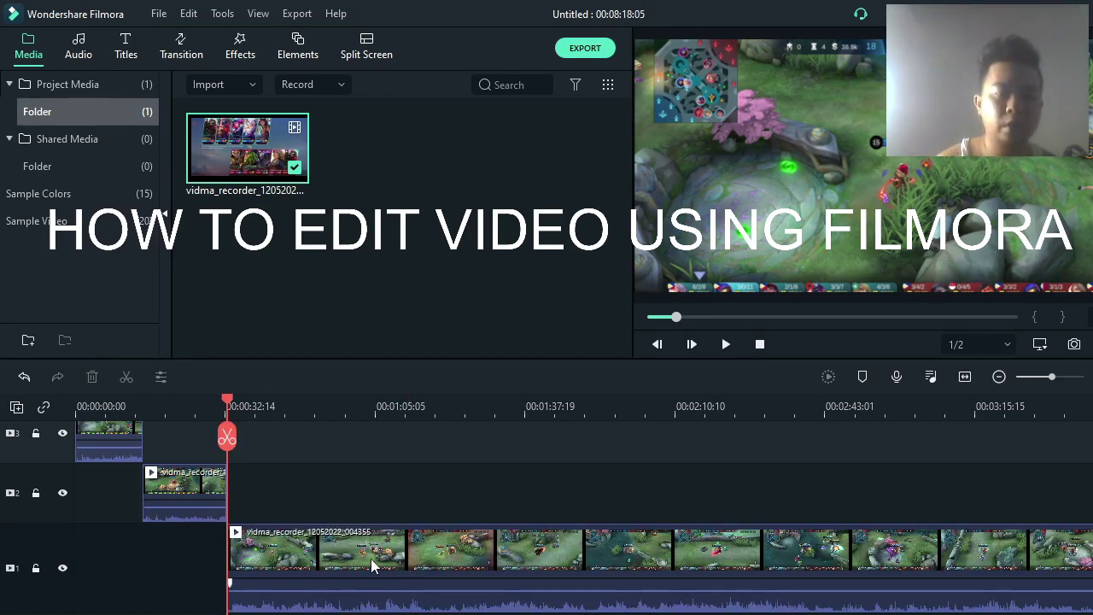
- Play the track 1 footage from about 00:00:33 and split the clip at about 00:01:17, where the highlight ends
key("space")
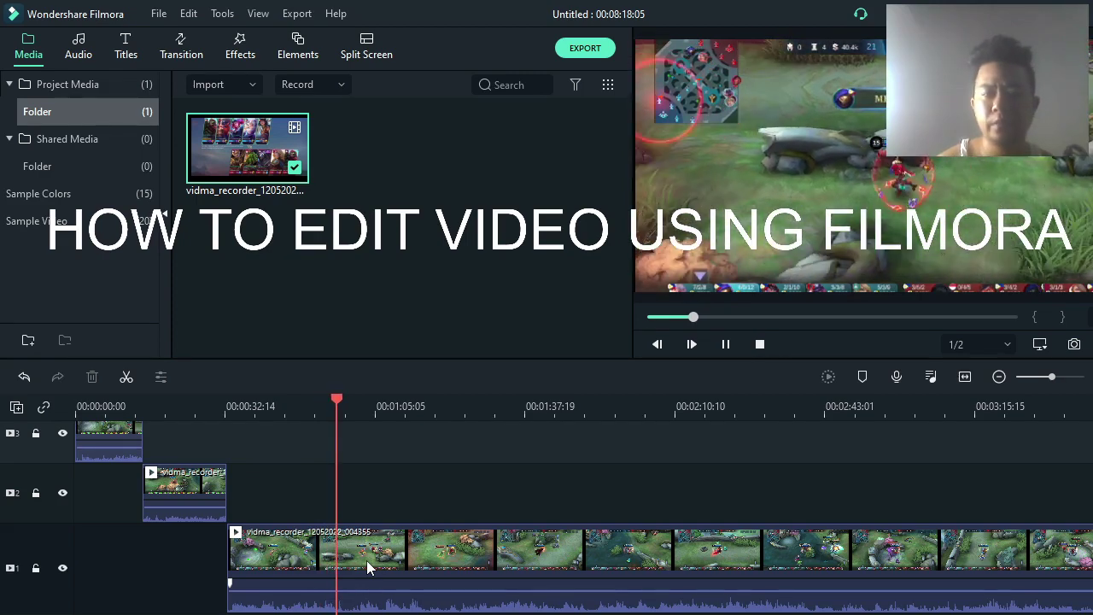
key("space")
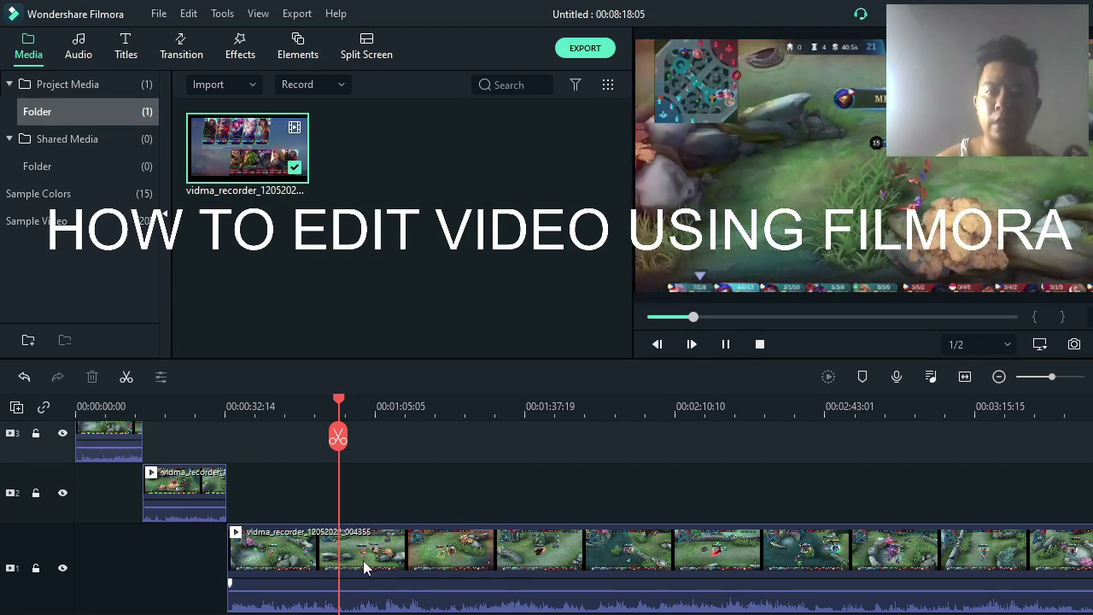
key("space")
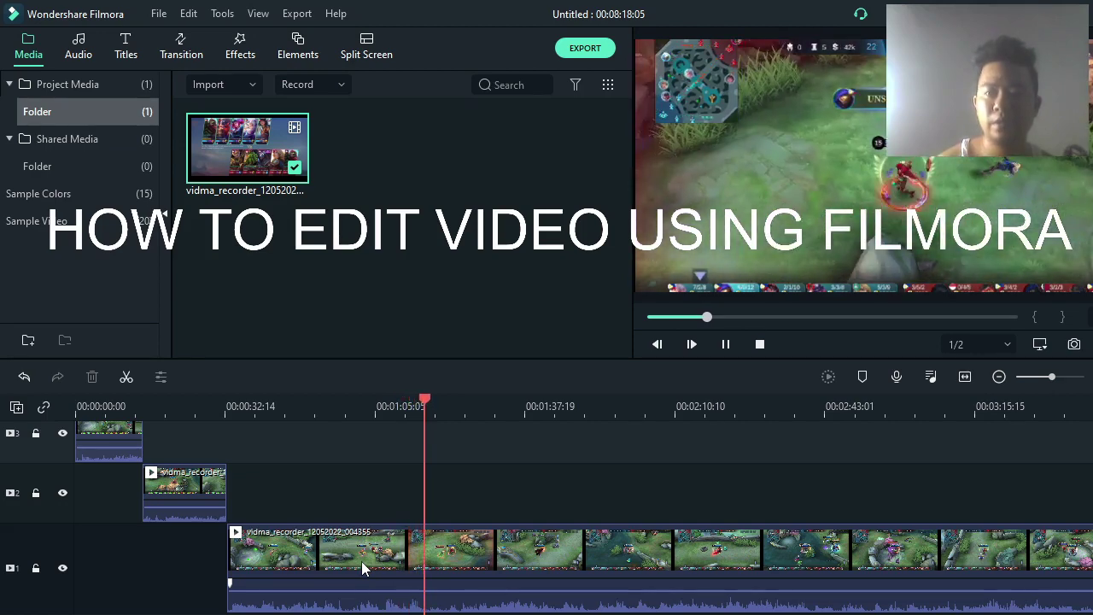
key("space")
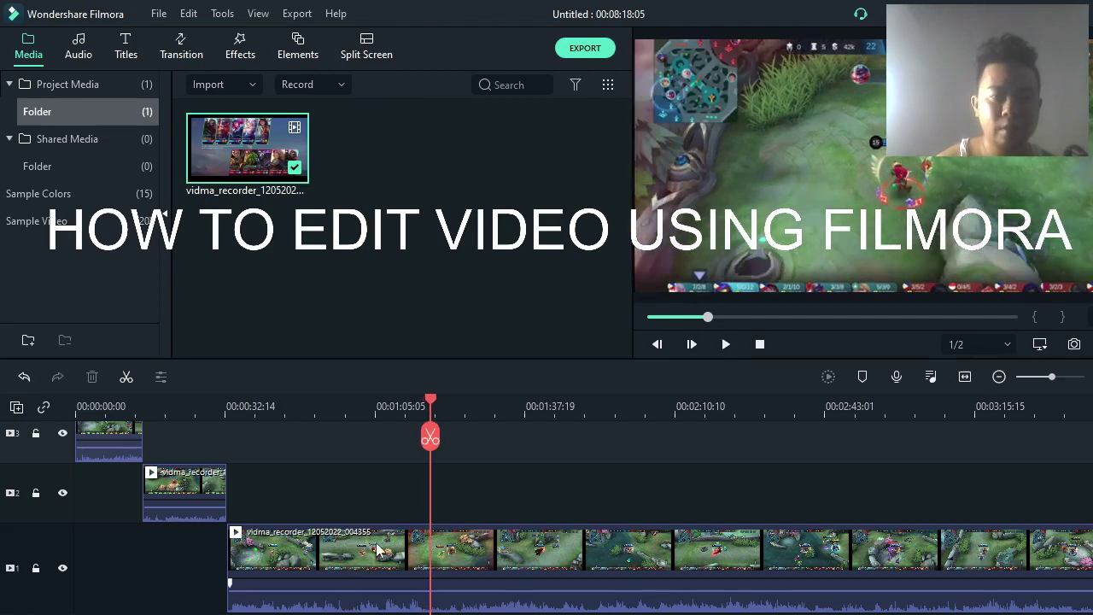
left_click(458, 578)
key("ctrl+b")
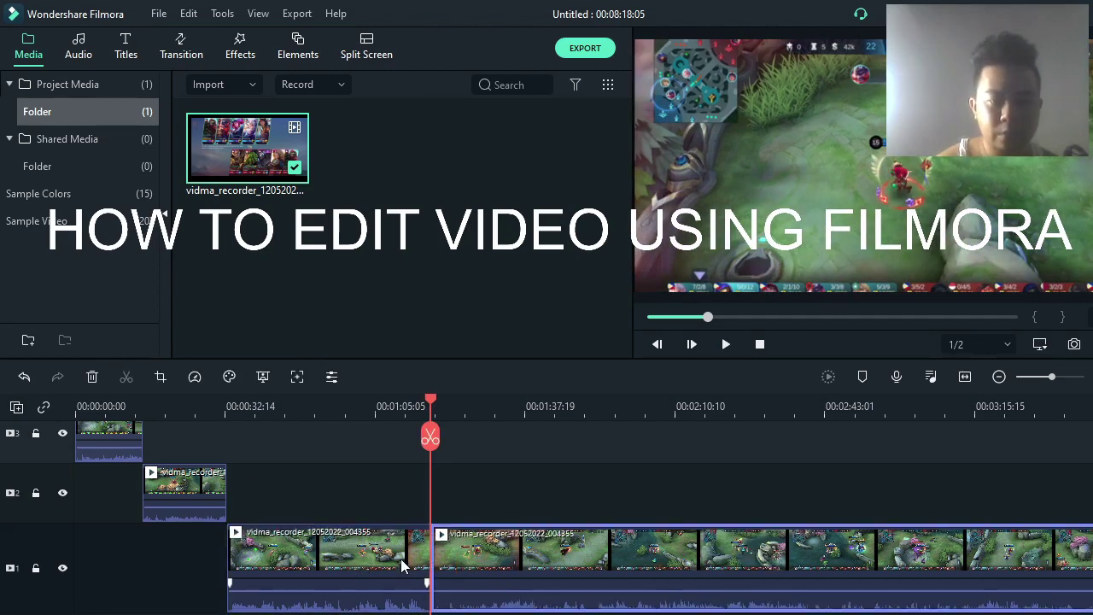
left_click(405, 565)
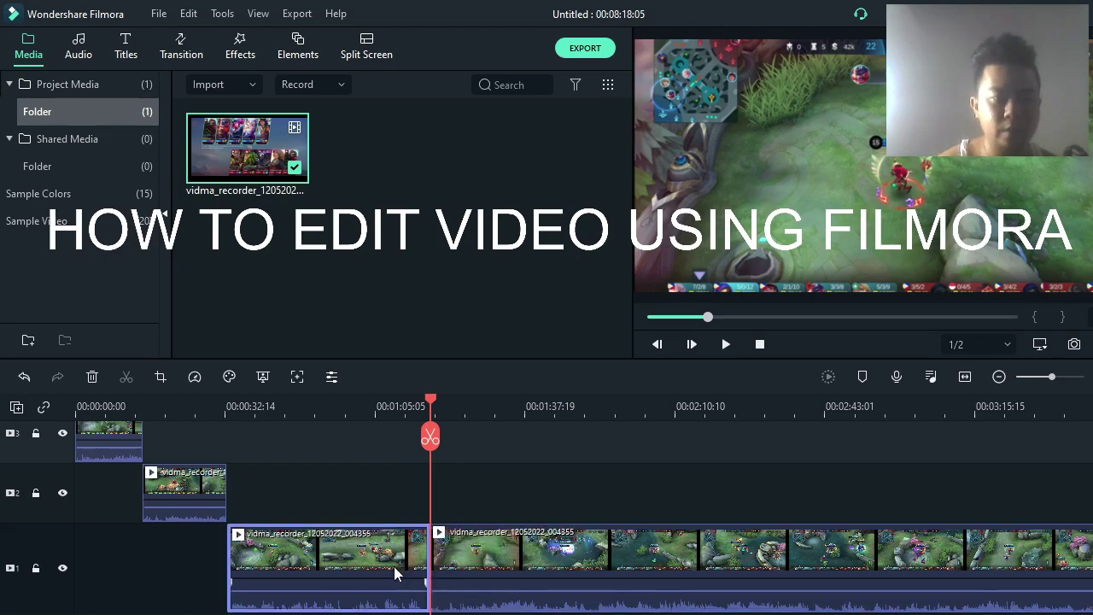
left_click(488, 566)
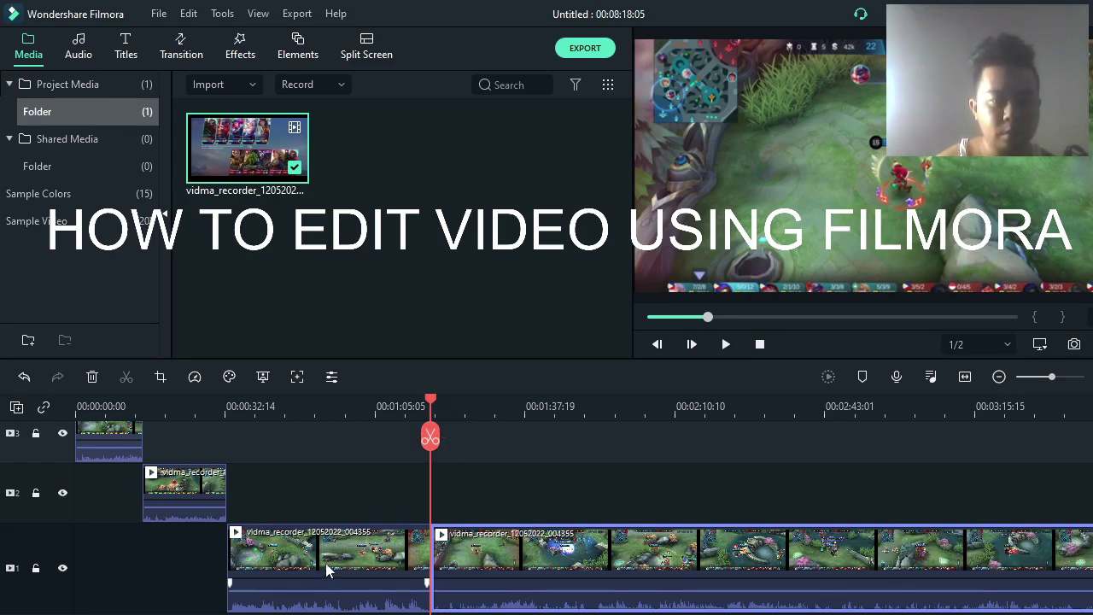
- Check the track 1 split at about 00:01:17 and the gameplay at about 00:02:09
left_click(236, 427)
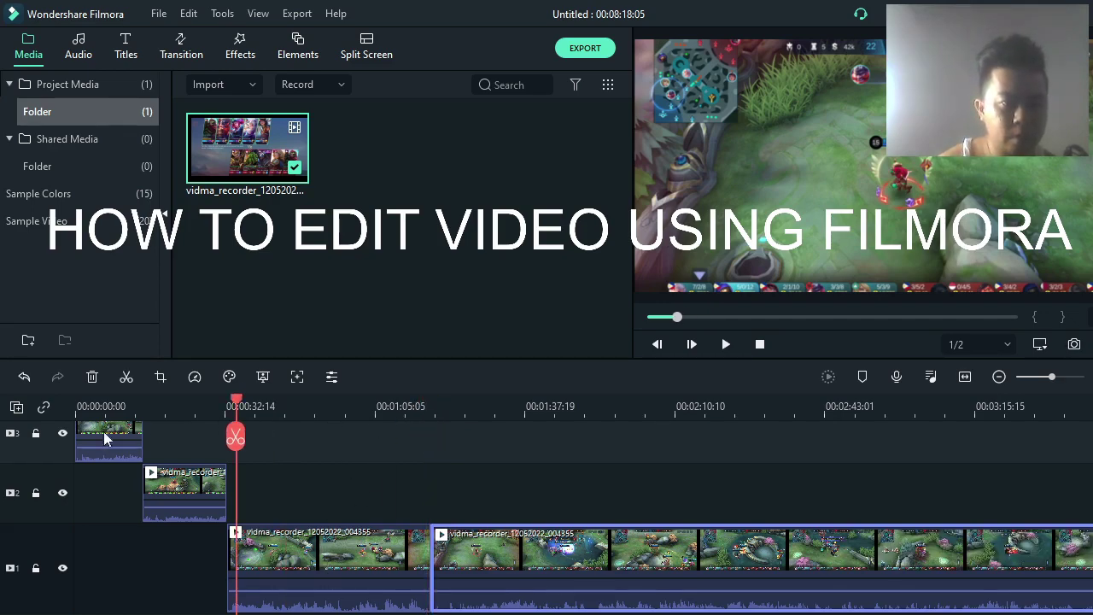
left_click_drag(74, 434, 432, 435)
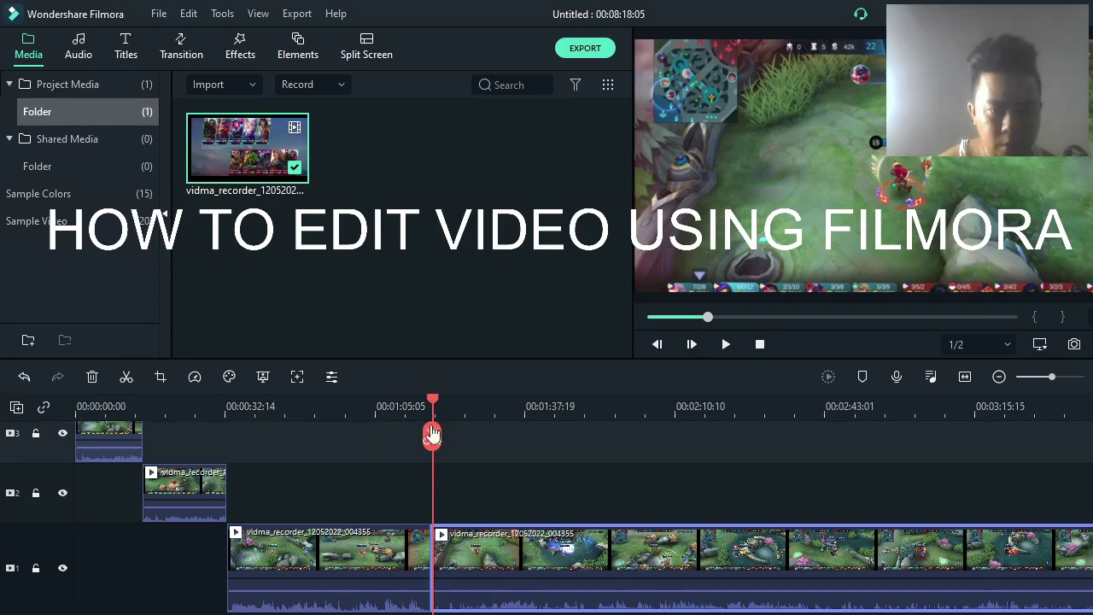
scroll(427, 410, "up", 3)
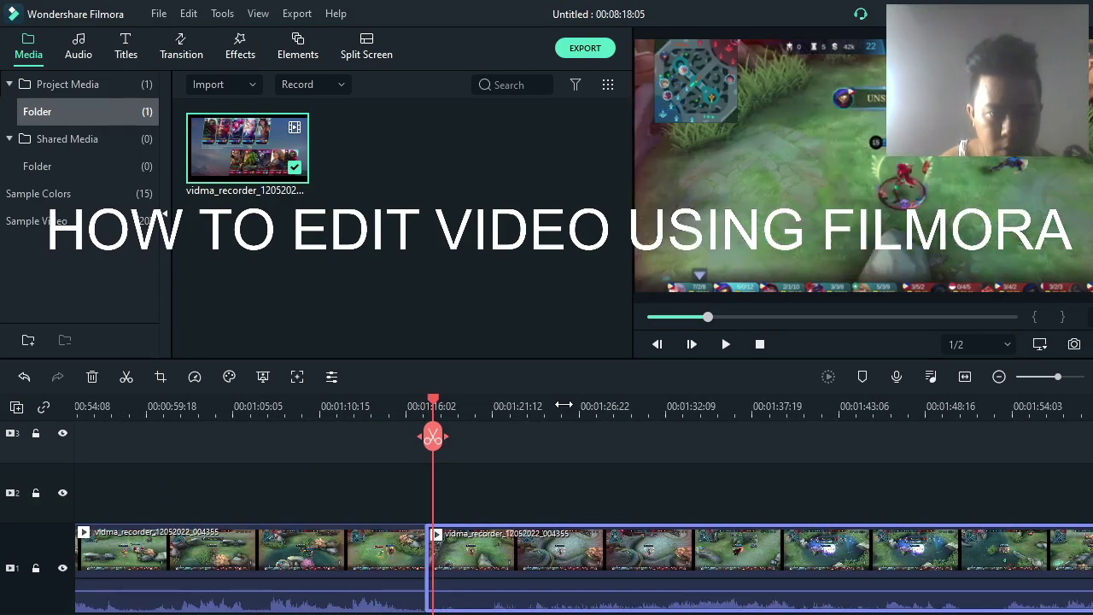
scroll(346, 442, "down", 4)
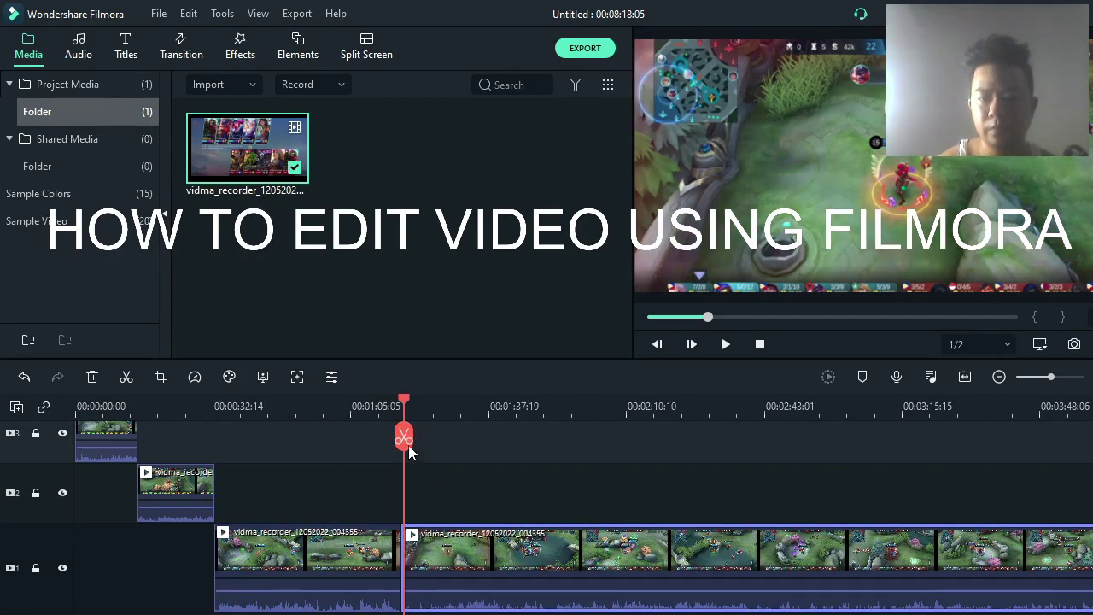
left_click_drag(403, 407, 621, 407)
scroll(584, 504, "right", 5)
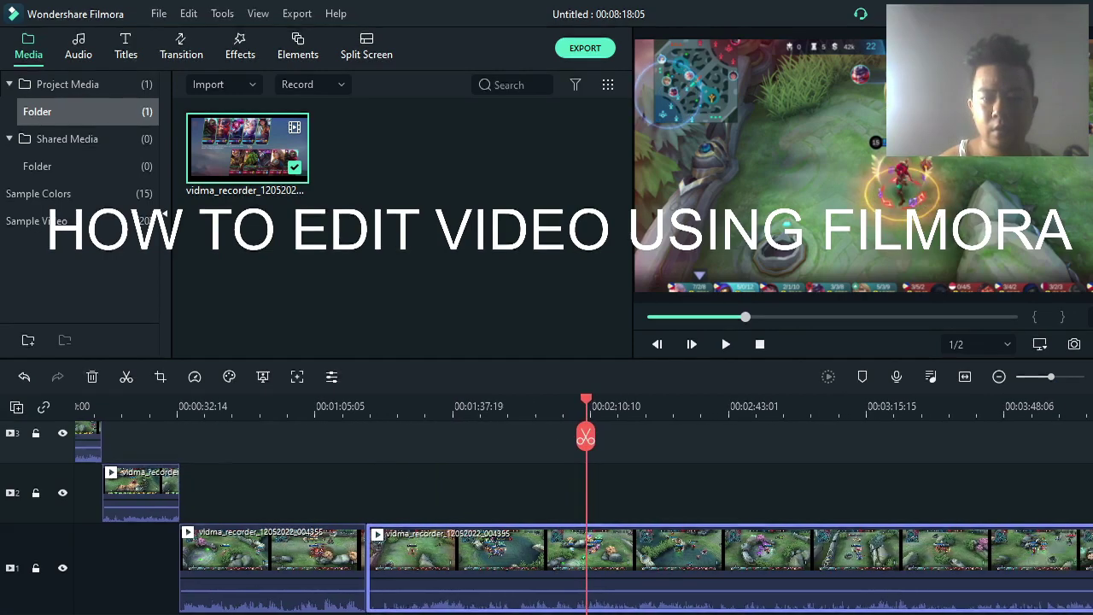
- Sample the final minute of the track 1 recording in short played passages to find where the Victory screen appears
scroll(427, 436, "right", 15)
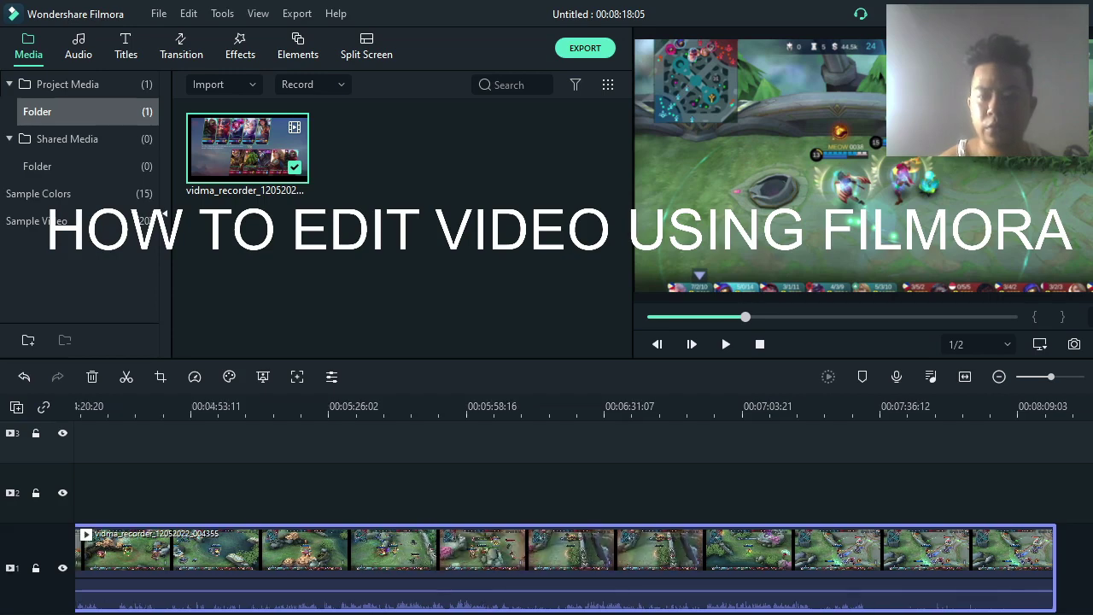
scroll(971, 561, "right", 1)
left_click(963, 427)
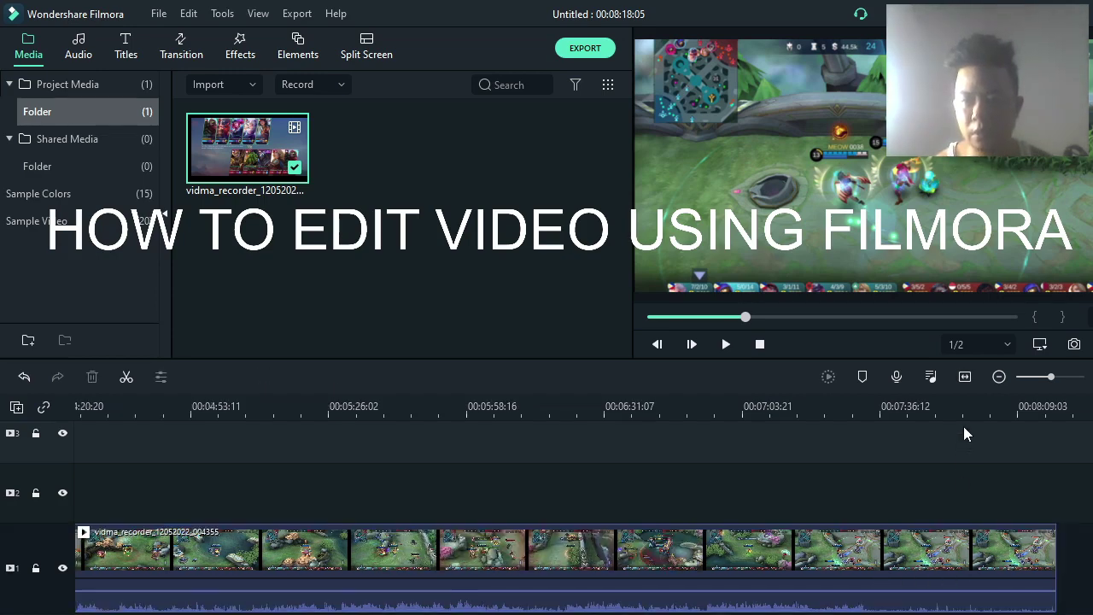
left_click(962, 410)
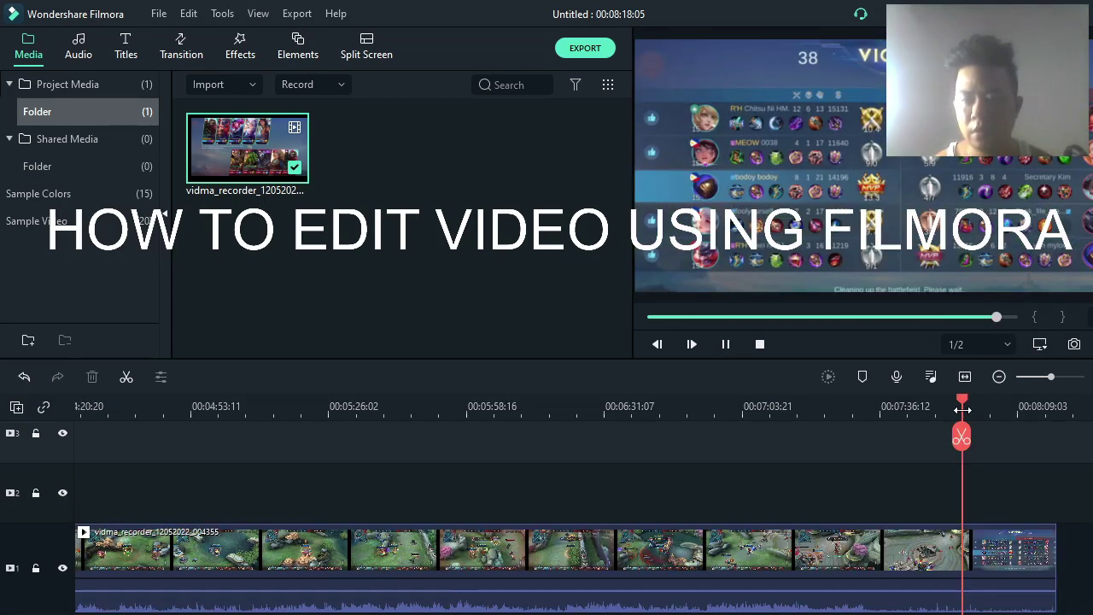
key("space")
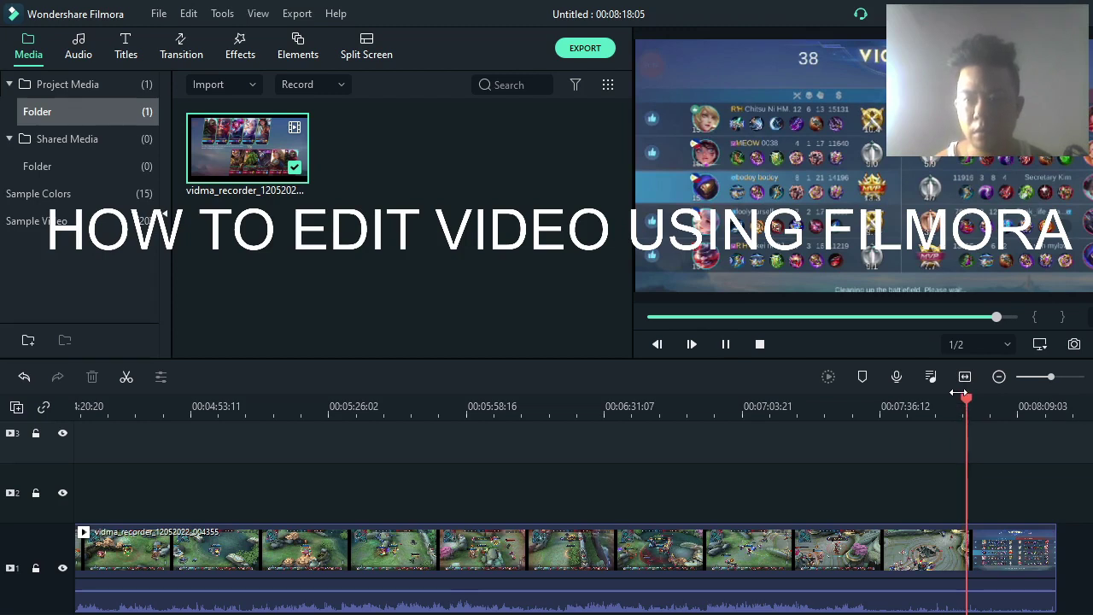
key("space")
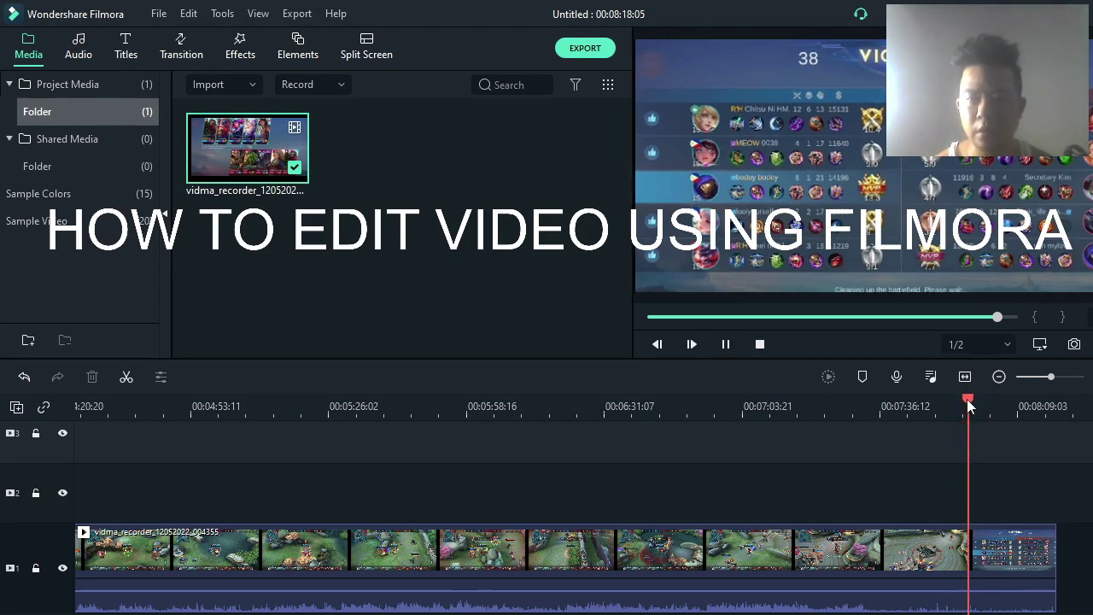
left_click_drag(965, 399, 908, 403)
left_click(881, 411)
key("space")
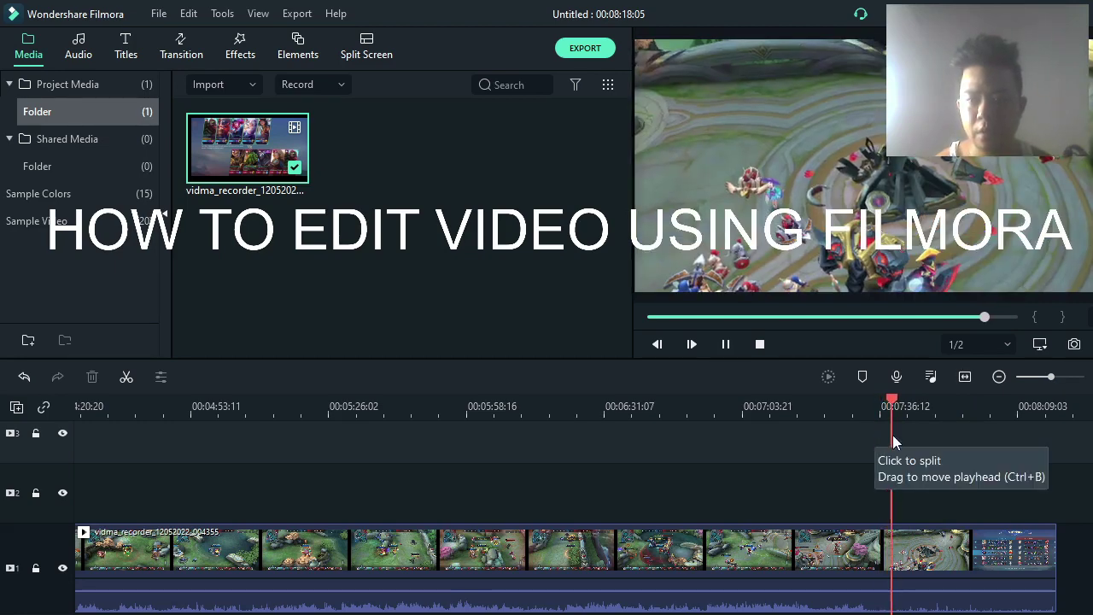
left_click(863, 409)
left_click_drag(863, 408, 814, 407)
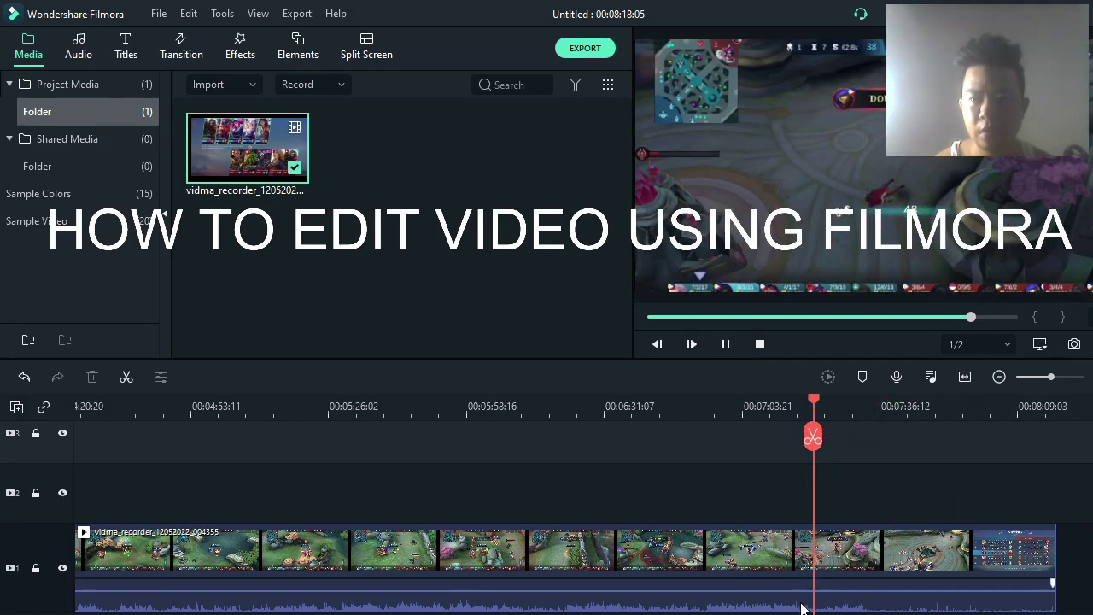
left_click(815, 404)
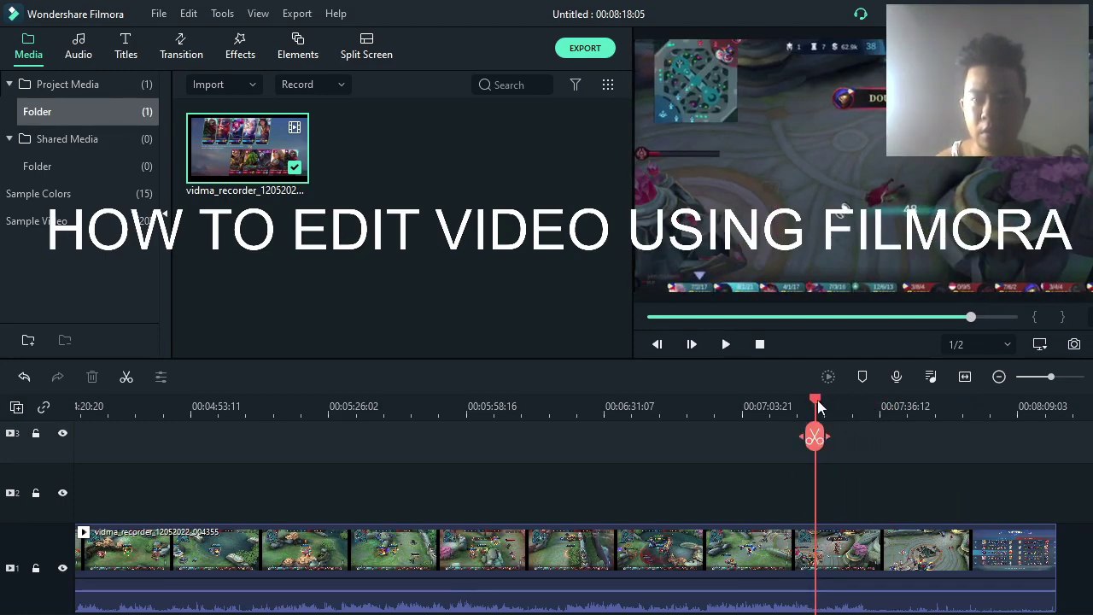
key("space")
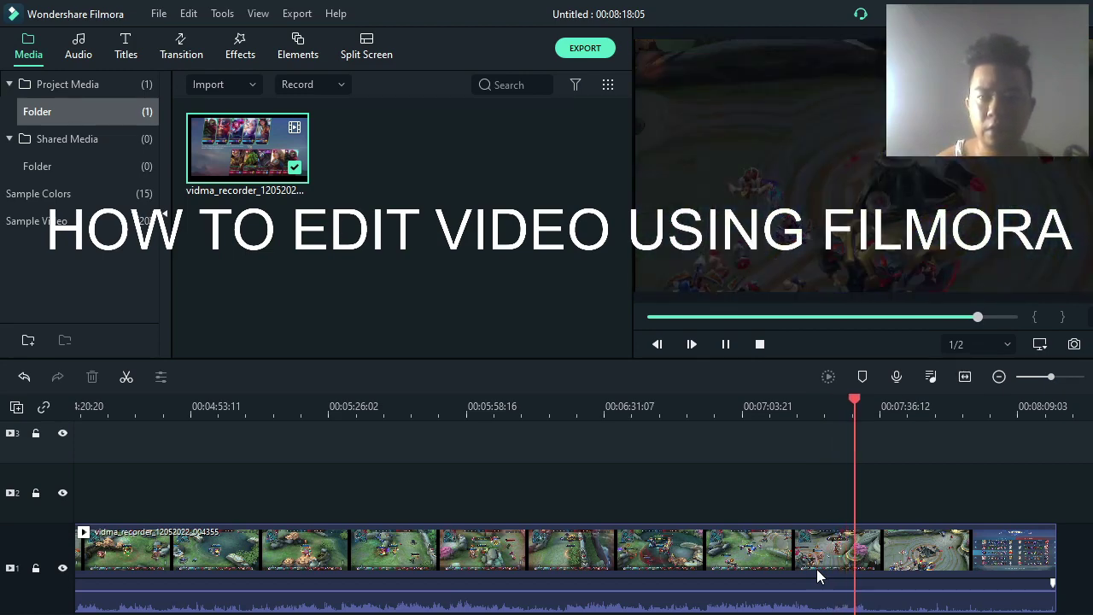
key("space")
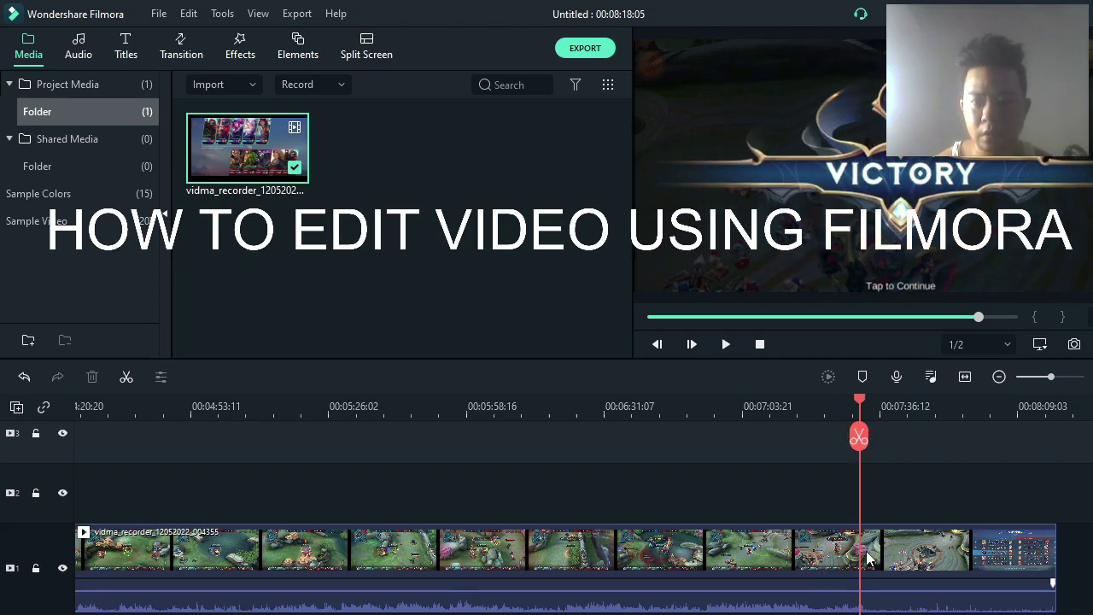
- Split the track 1 clip where the Victory screen appears, at about 00:07:32, and delete the gameplay segment before the cut
left_click(840, 566)
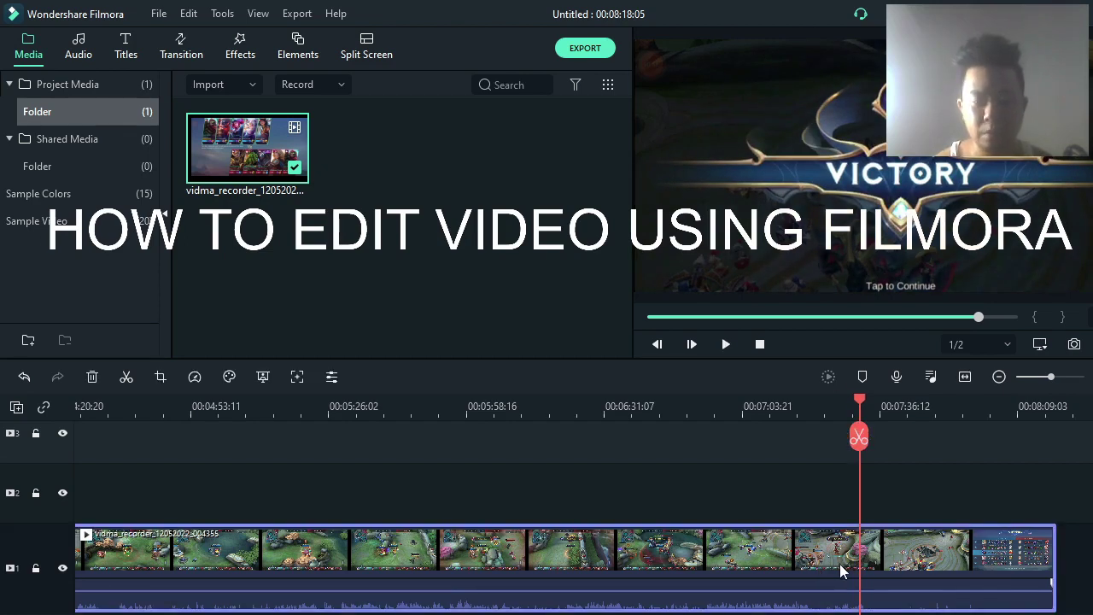
key("ctrl+b")
left_click(838, 566)
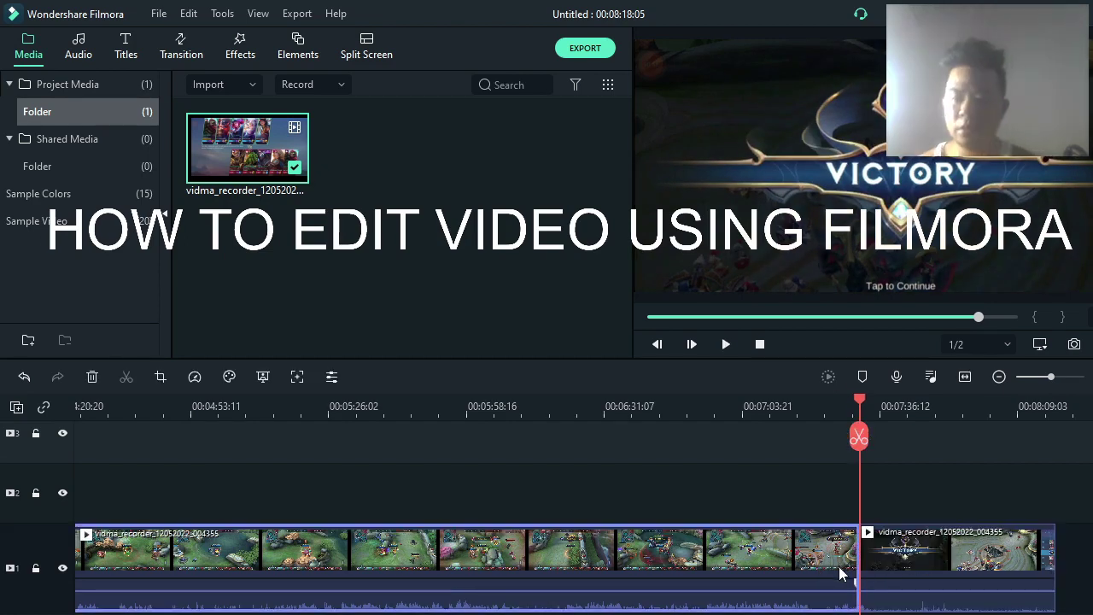
key("Delete")
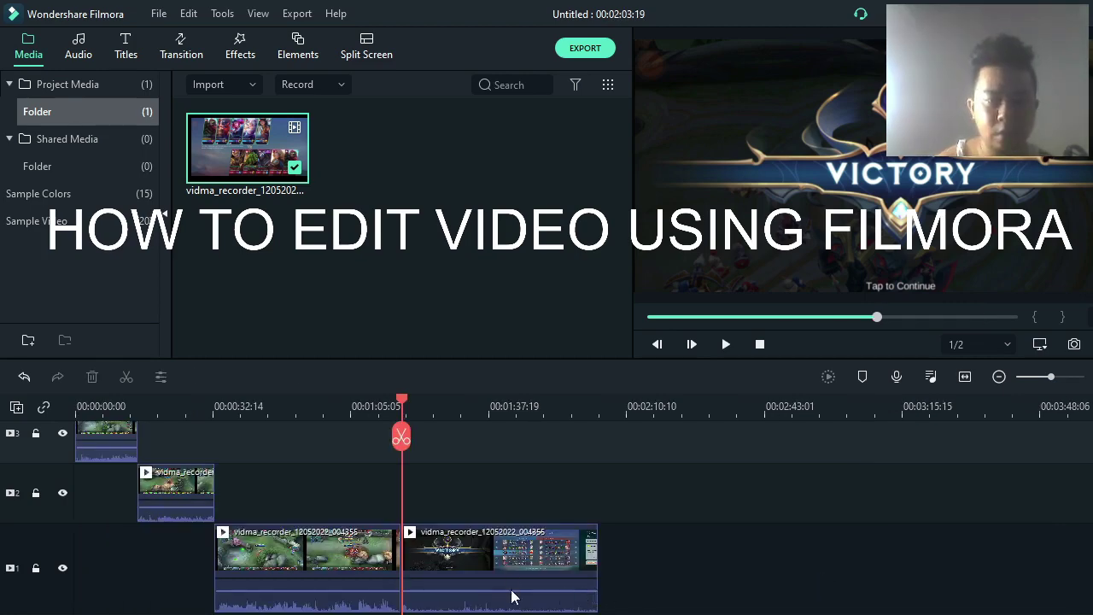
- Play the Victory clip on track 1 and split it at about 00:01:19, while the Victory title is displayed
key("space")
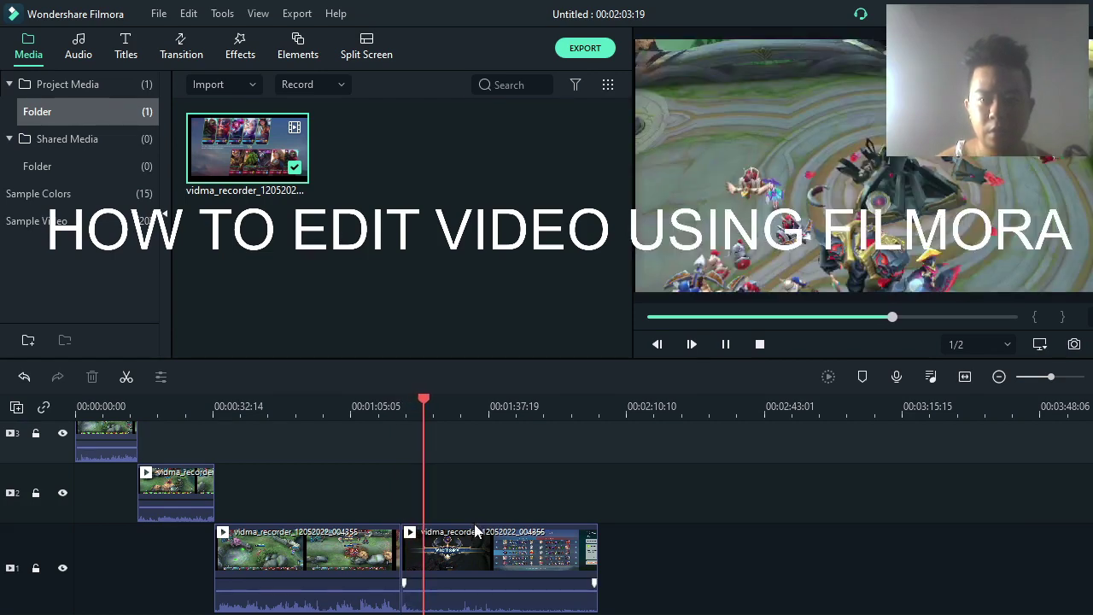
left_click_drag(426, 402, 413, 402)
left_click(419, 556)
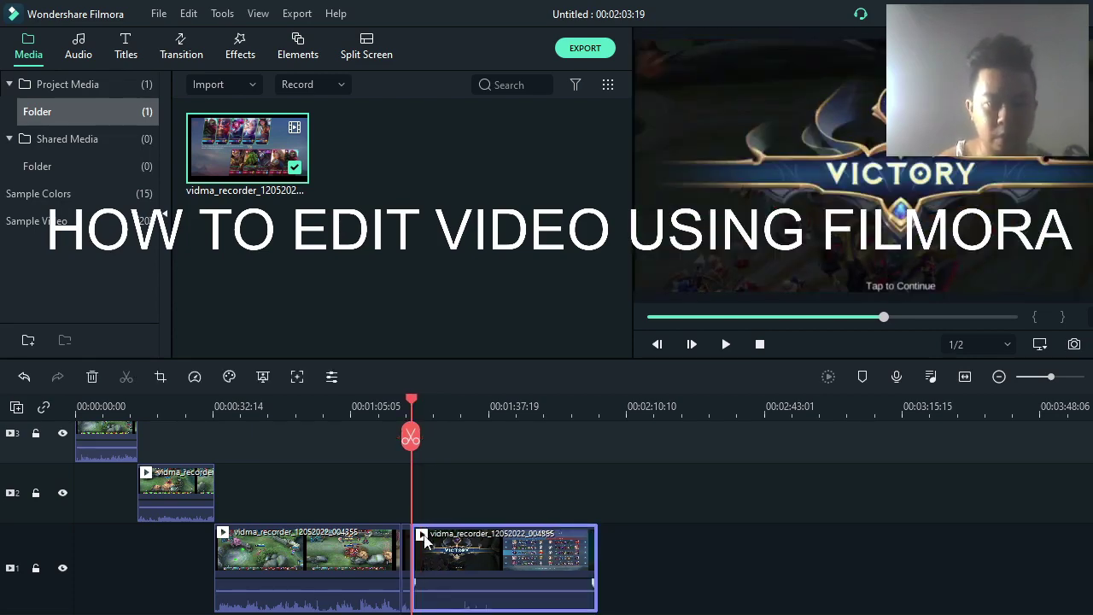
left_click(411, 436)
- Split the remaining clip at about 00:01:27, on the match scoreboard, and delete the segment between the Victory title and this cut
left_click_drag(411, 403, 441, 411)
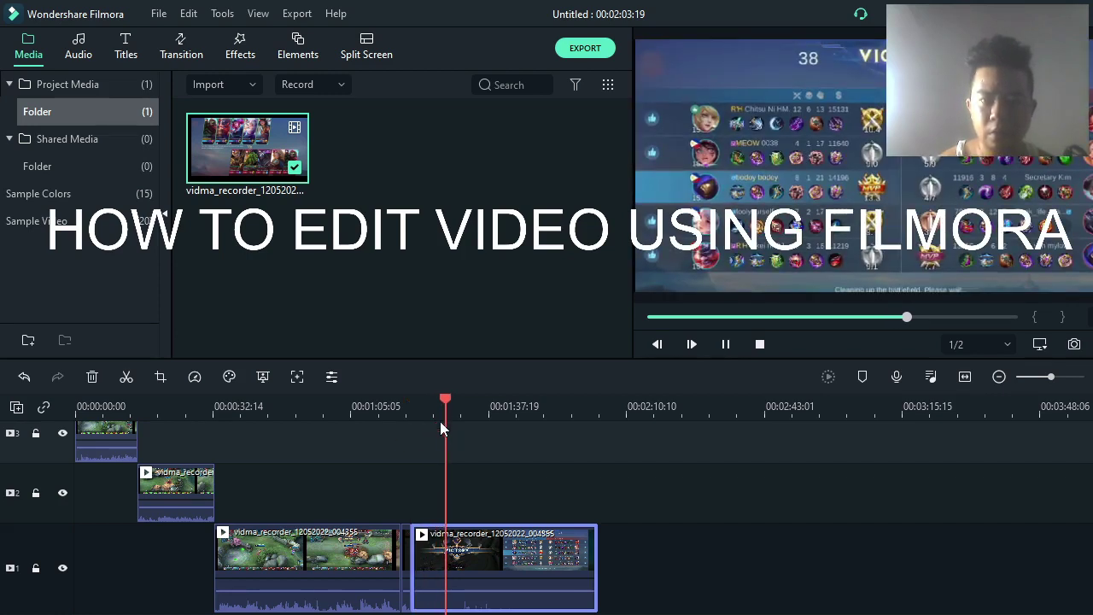
key("space")
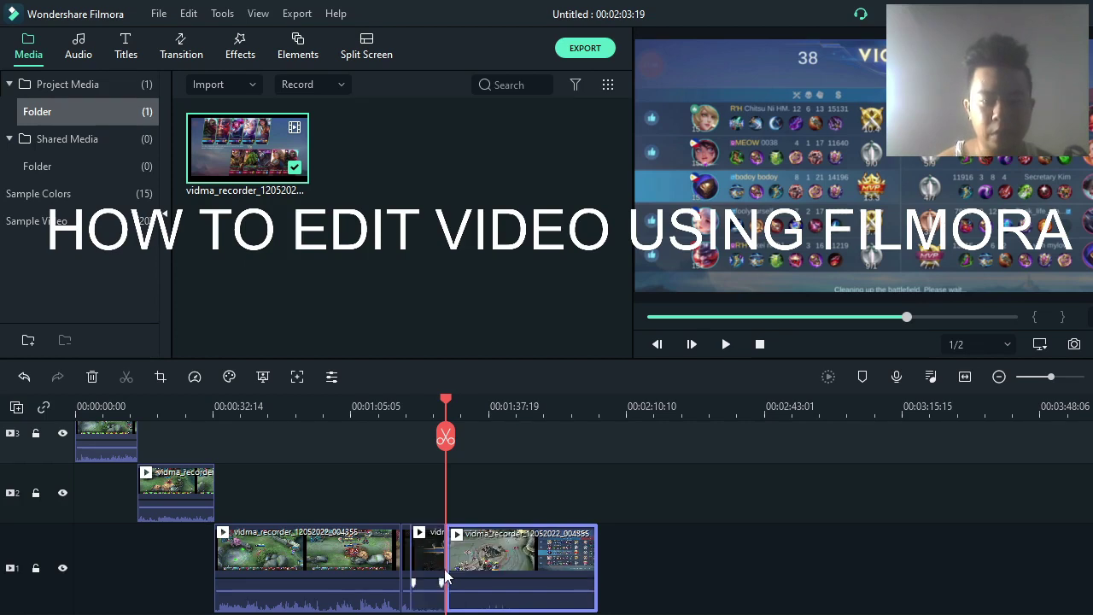
key("ctrl+b")
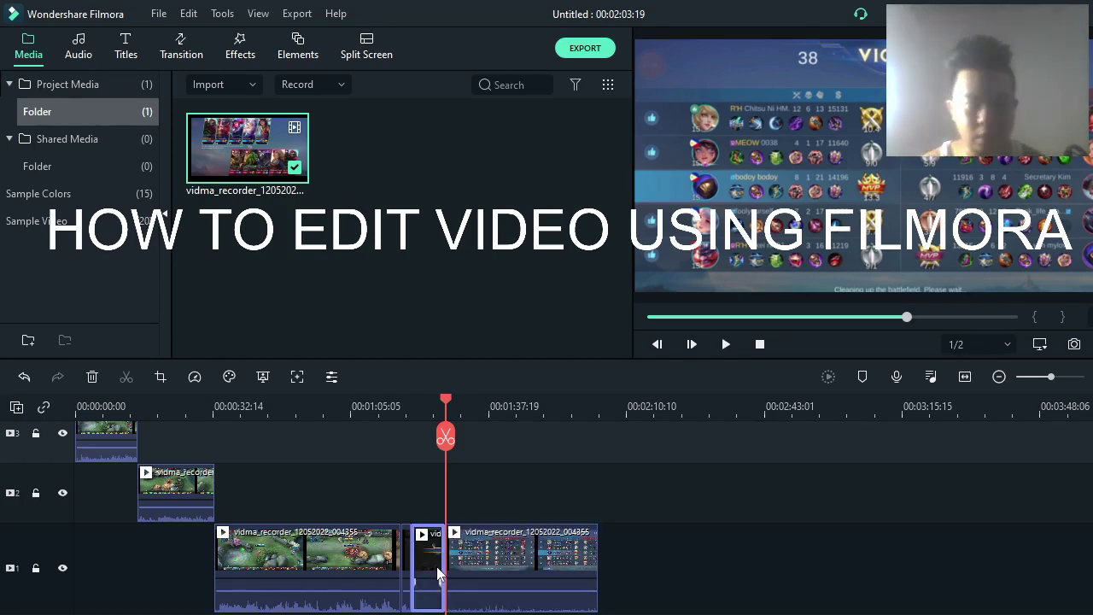
key("Delete")
- Play back track 1 across the cuts from gameplay to Victory title to scoreboard, around 00:01:17 to 00:01:20, and select the scoreboard clip
key("space")
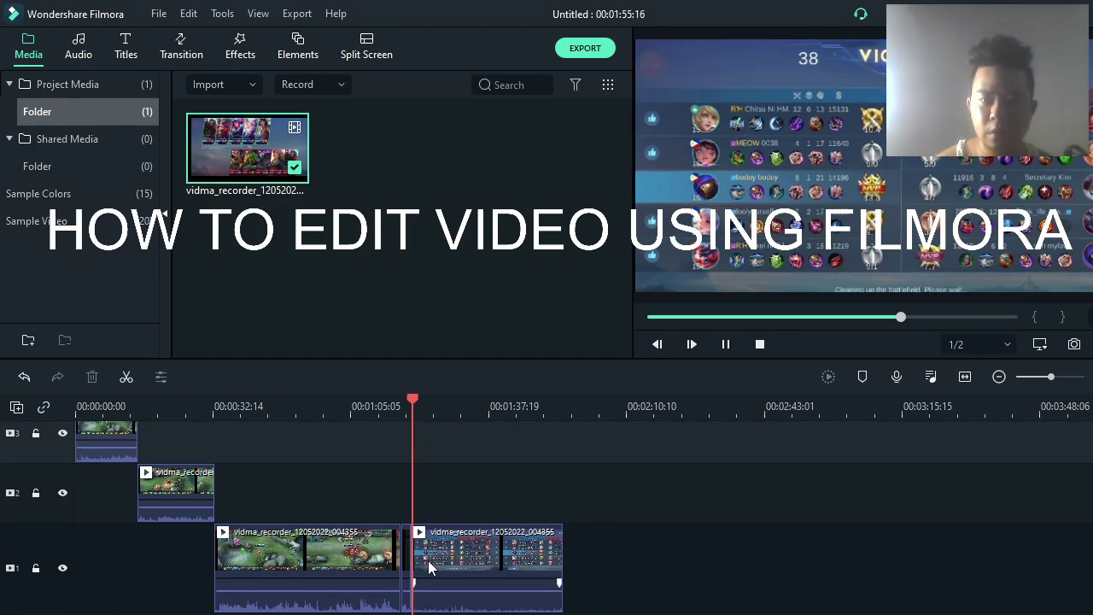
key("space")
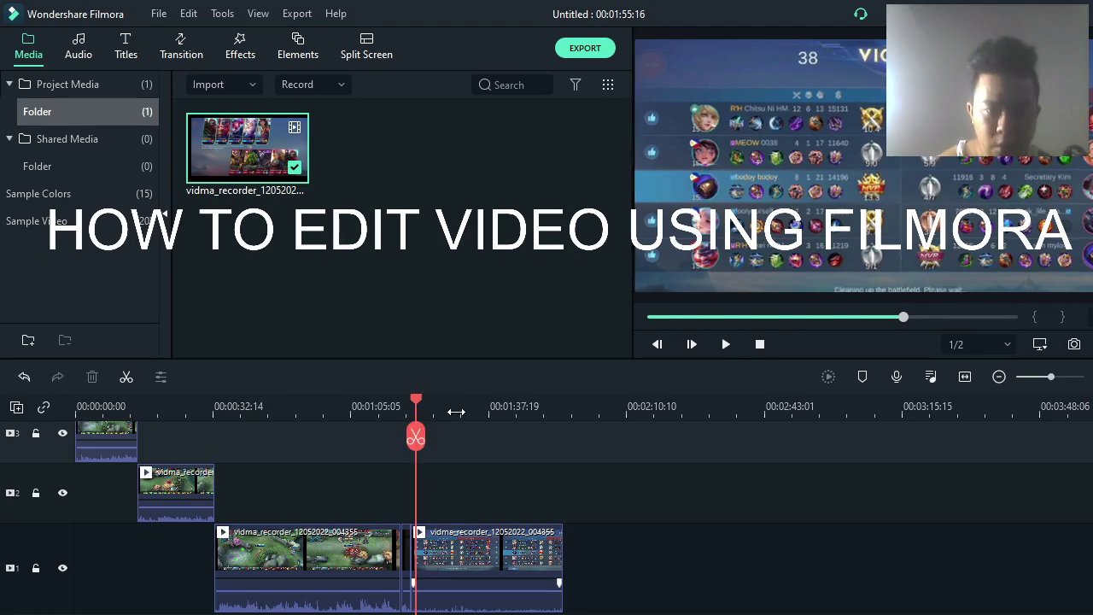
scroll(456, 408, "up", 5)
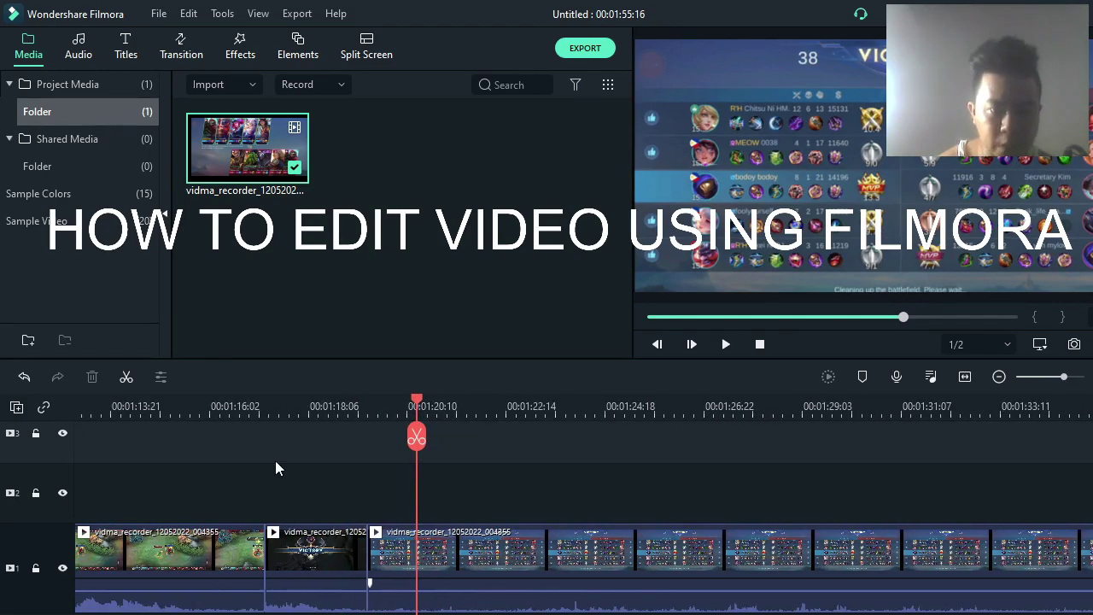
left_click_drag(418, 404, 216, 437)
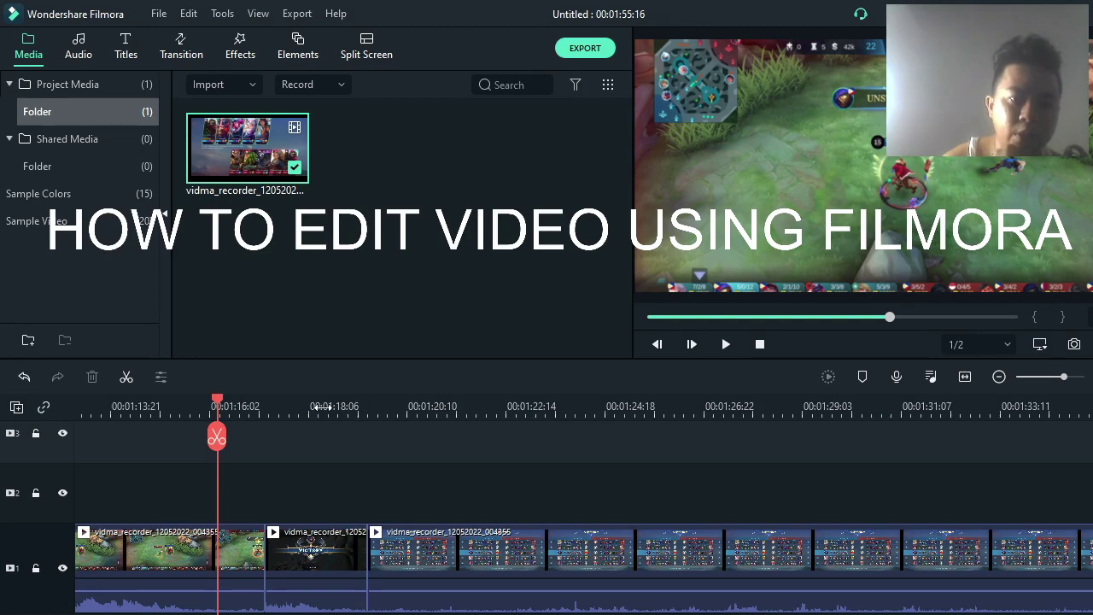
left_click_drag(220, 402, 268, 405)
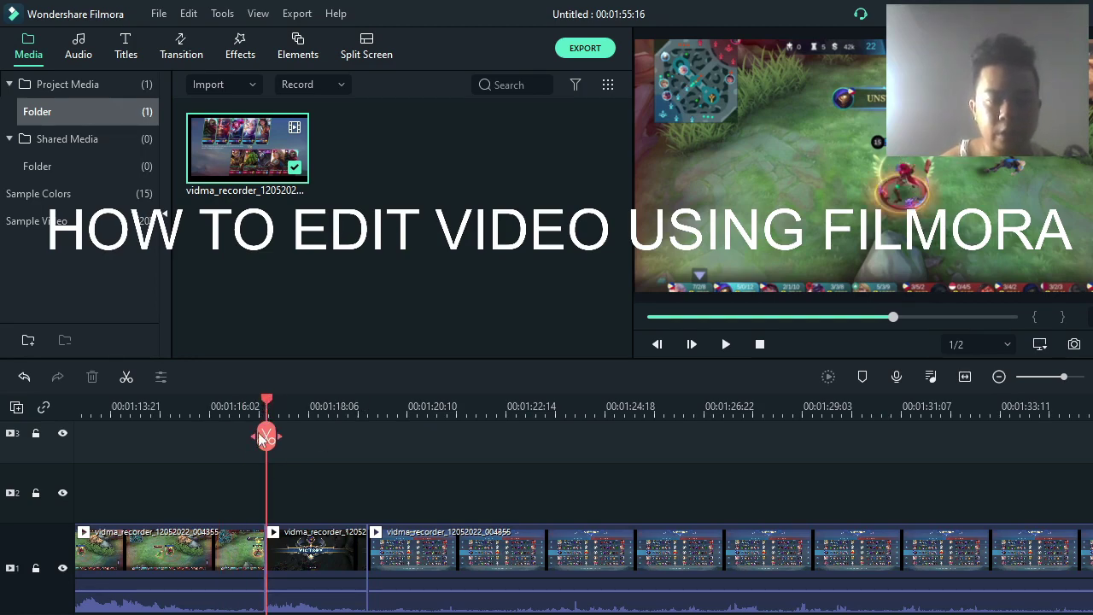
key("space")
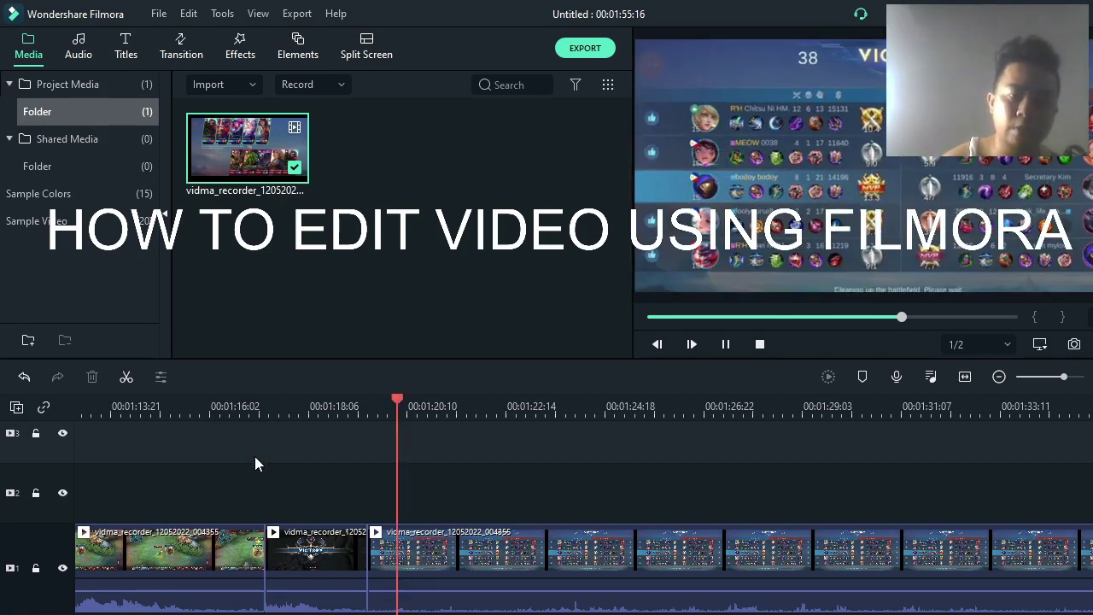
key("space")
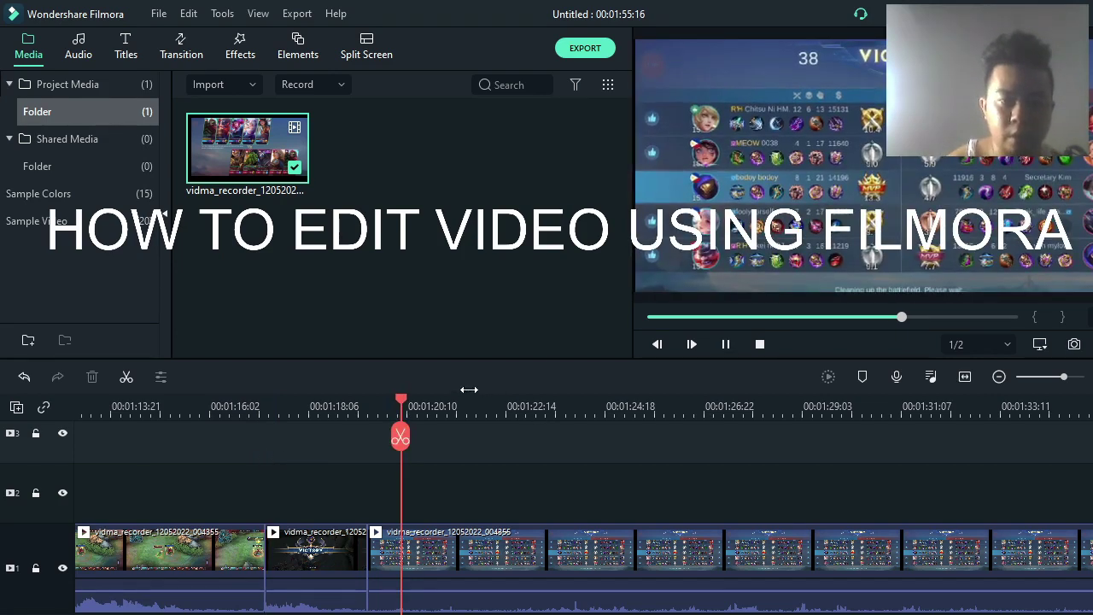
key("space")
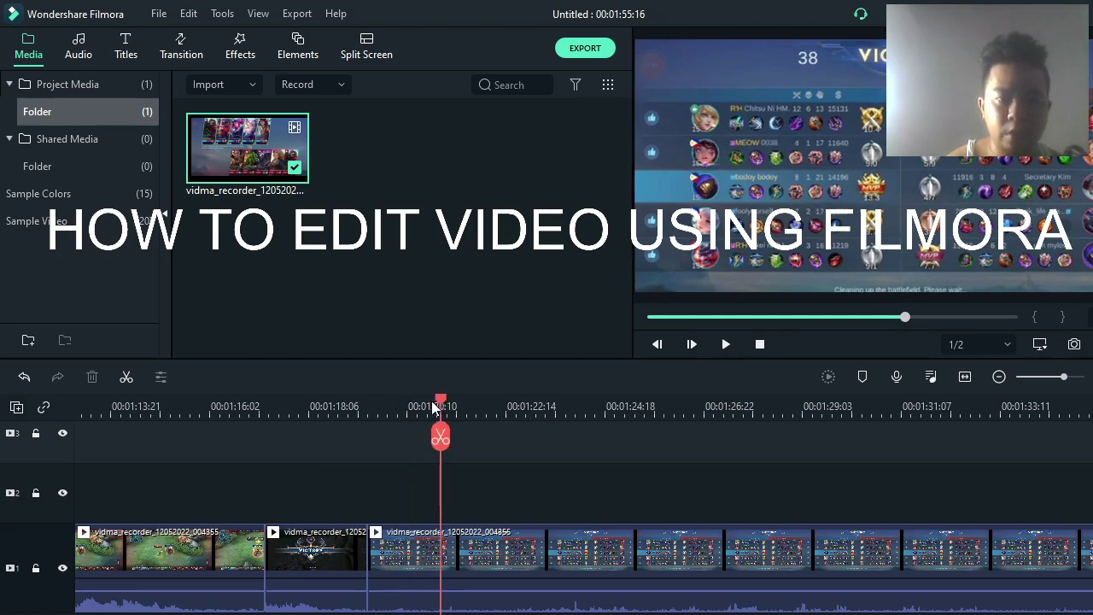
left_click_drag(440, 434, 263, 434)
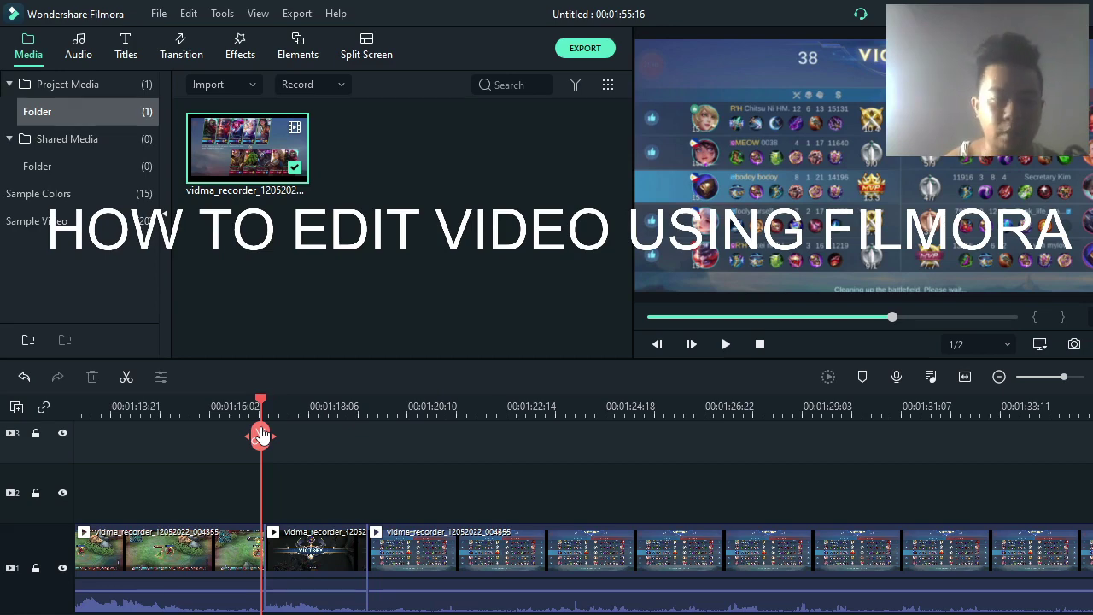
key("space")
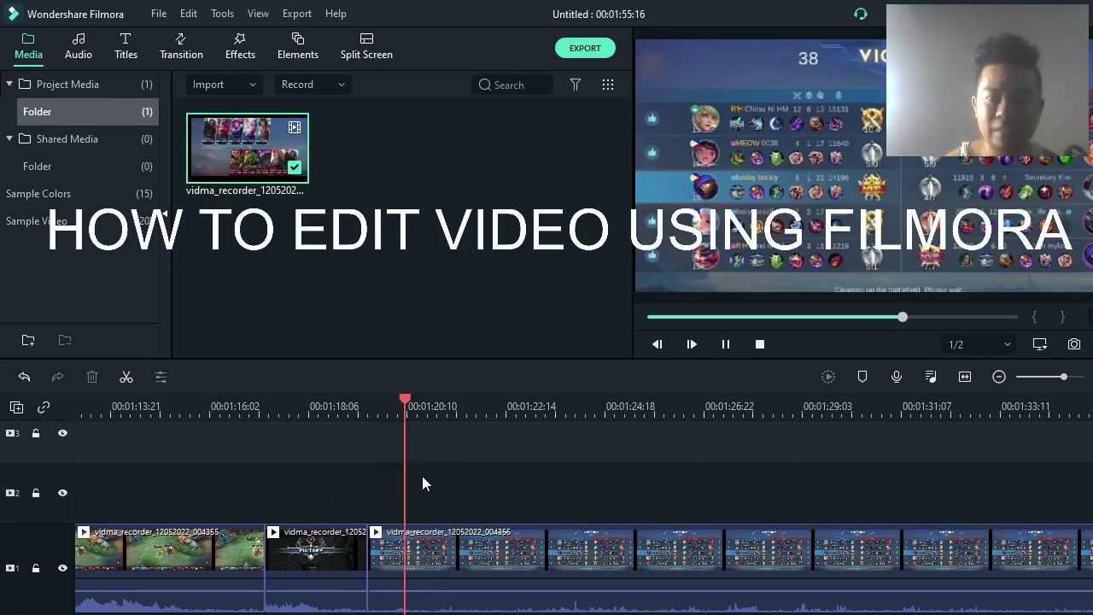
key("space")
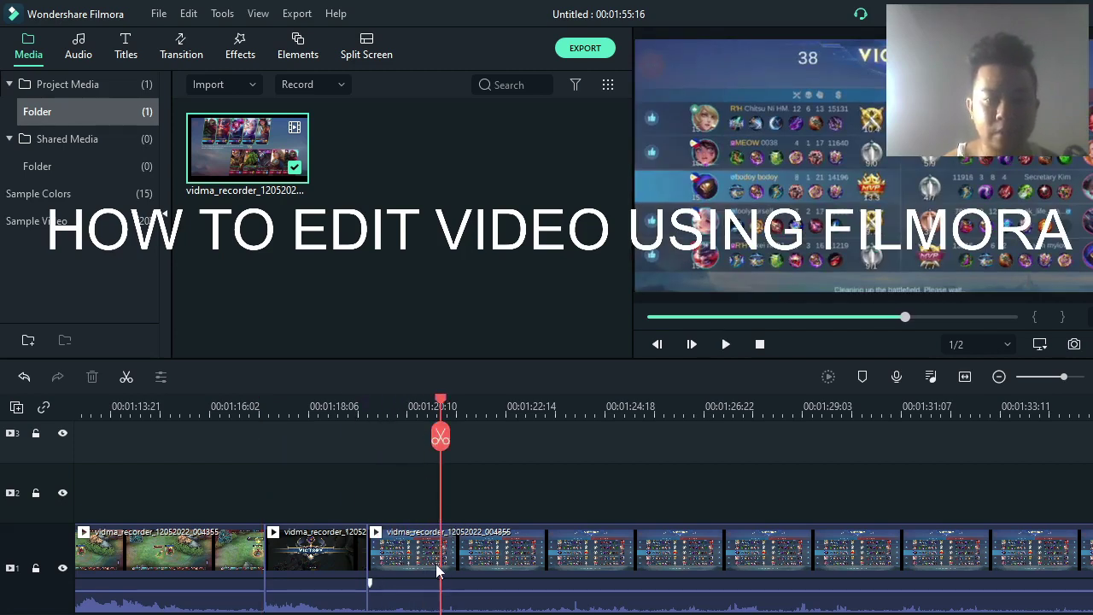
left_click(466, 579)
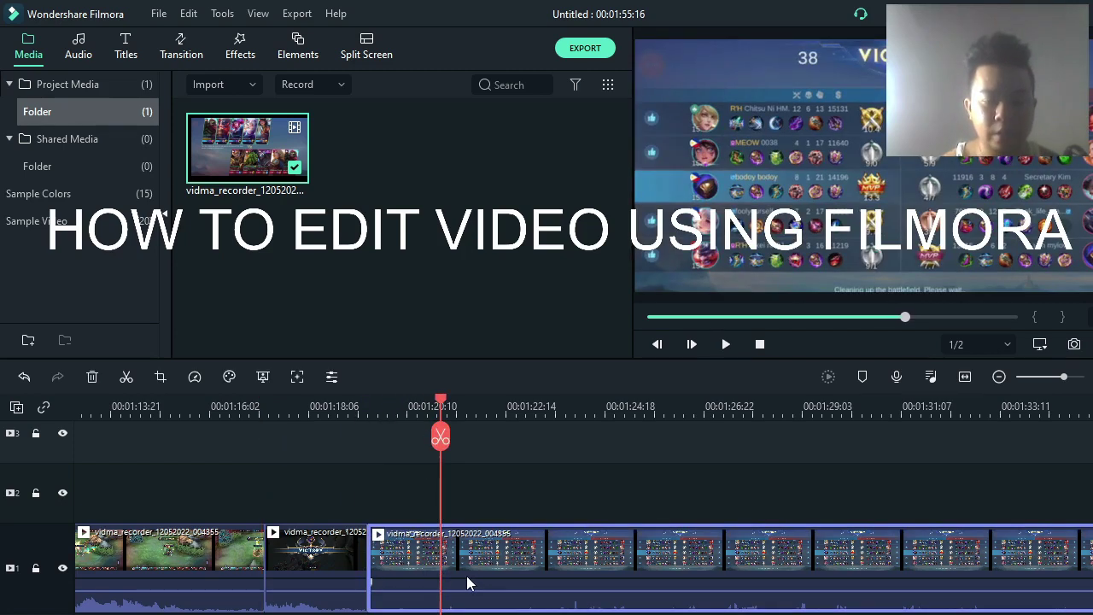
left_click(295, 574)
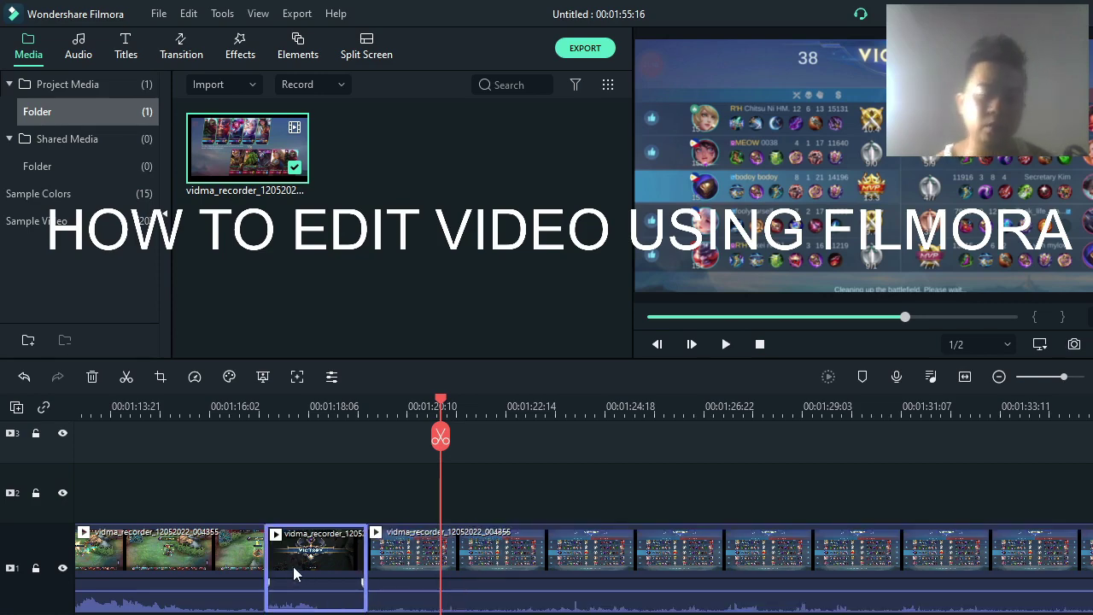
left_click(227, 538)
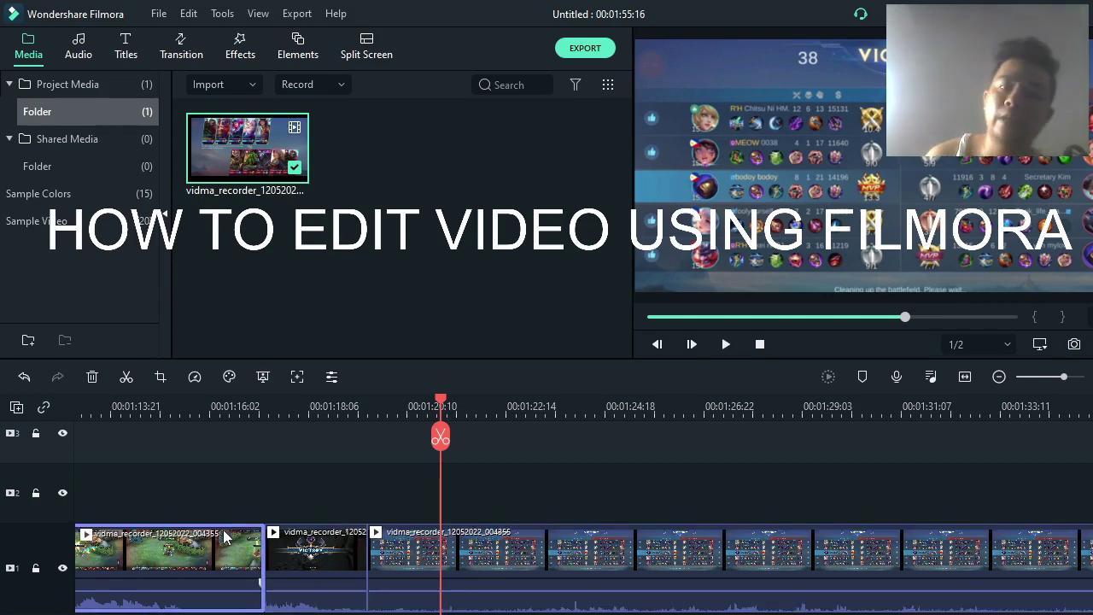
left_click(323, 564)
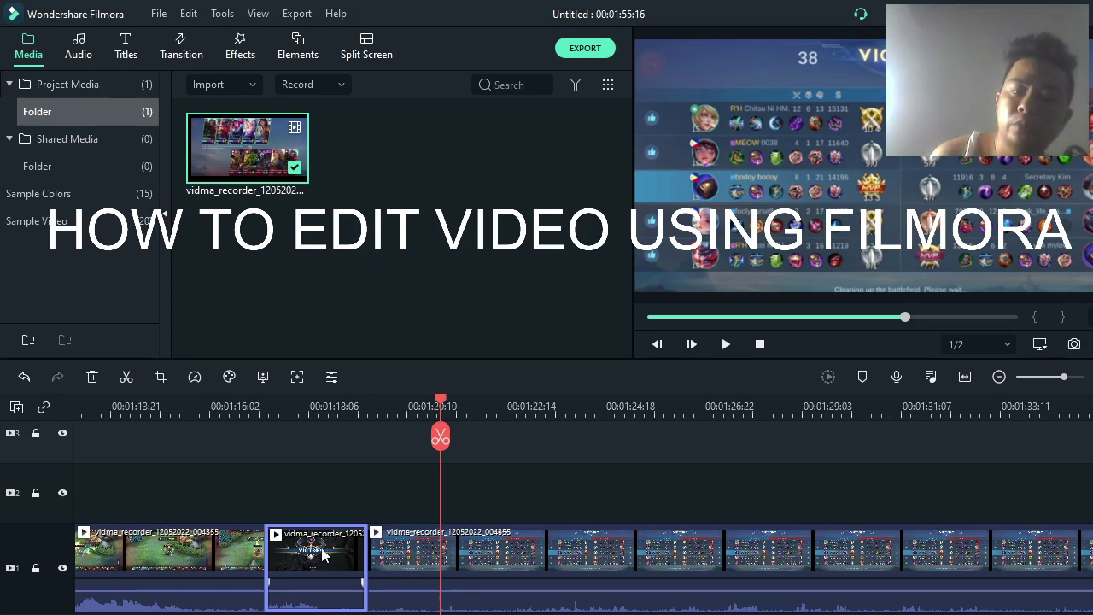
left_click(405, 553)
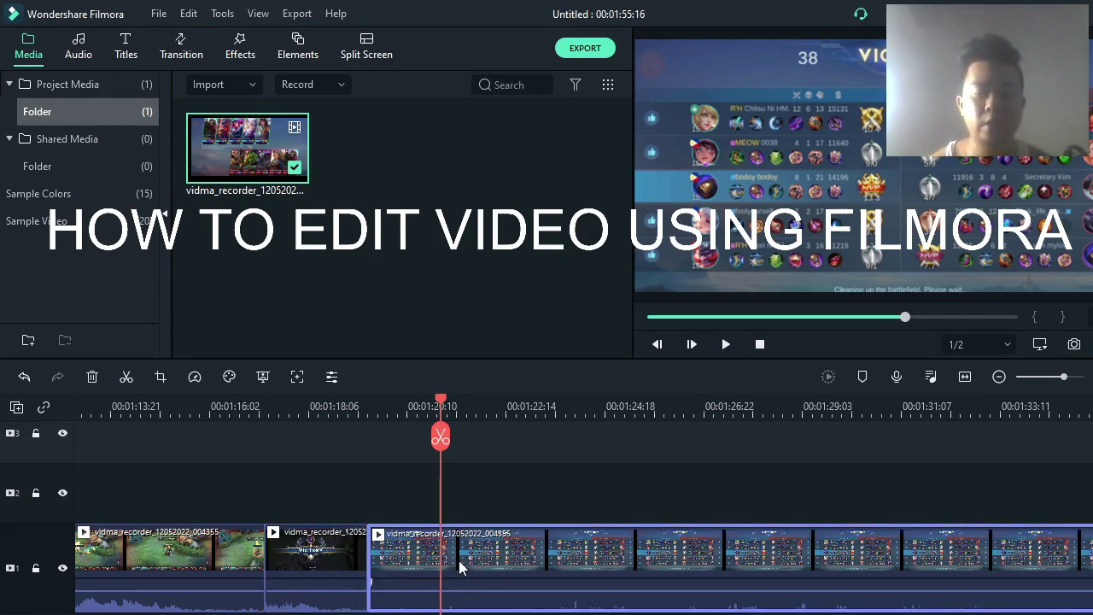
left_click(291, 549)
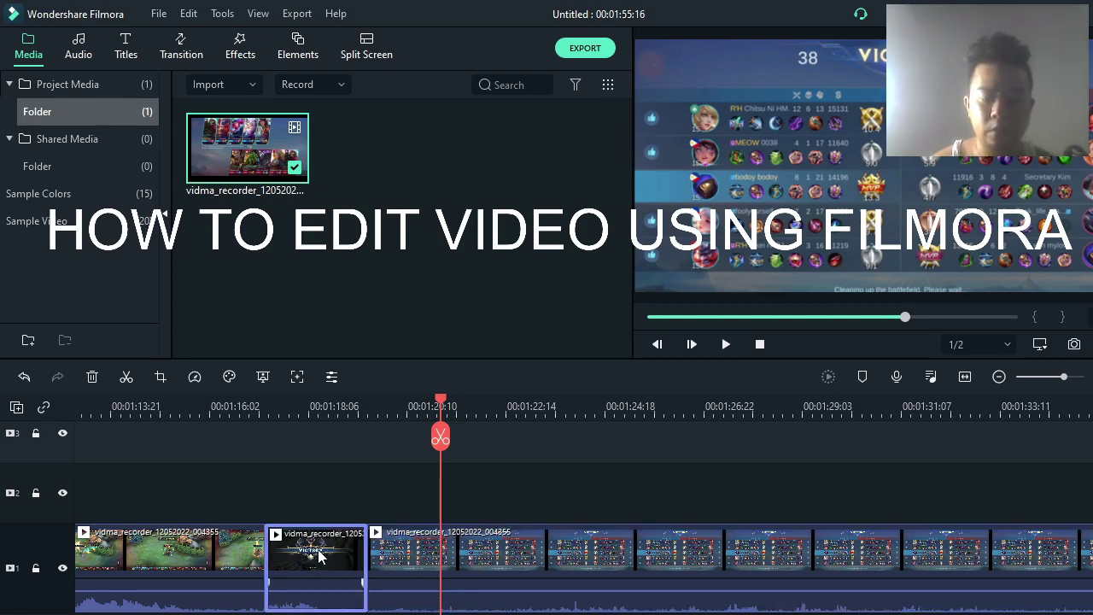
key("ctrl+b")
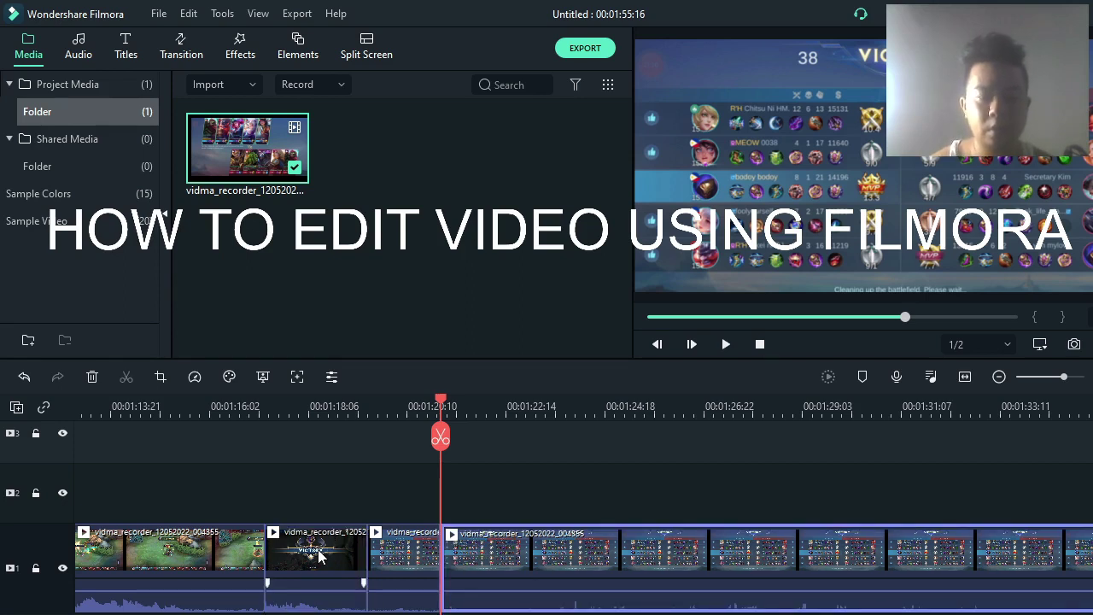
key("ctrl+z")
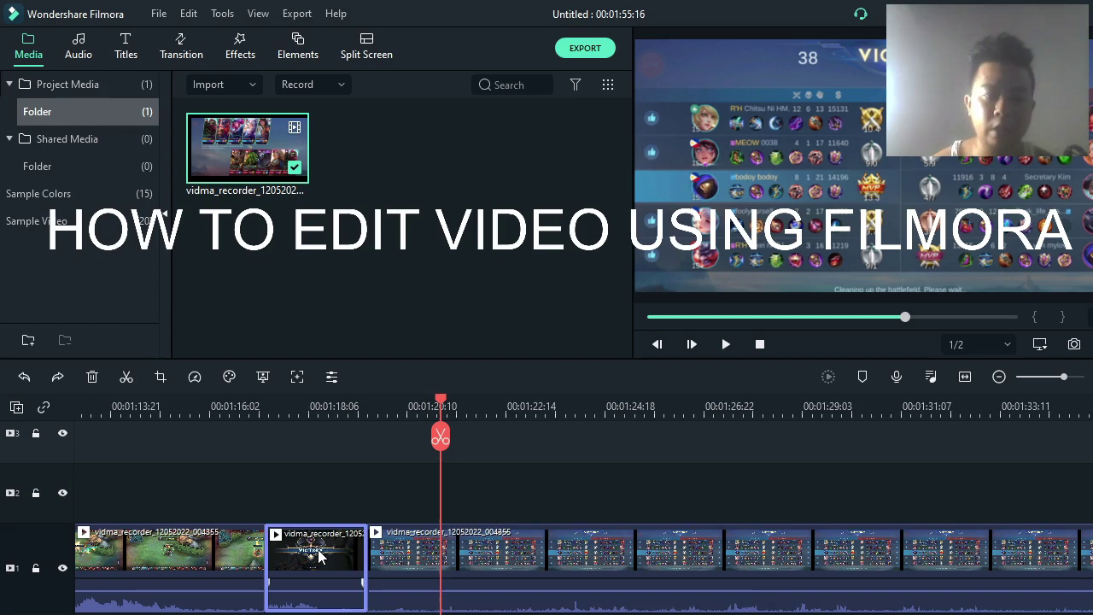
- Split the scoreboard clip on track 1 at about 00:01:21 and delete the segment after the cut
left_click(443, 563)
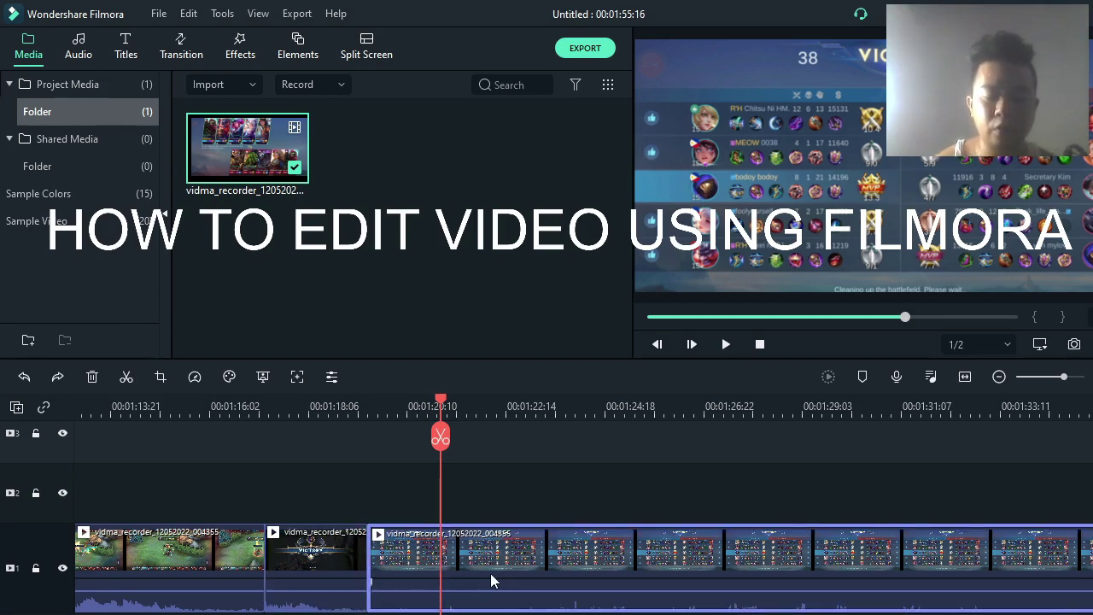
key("ctrl+b")
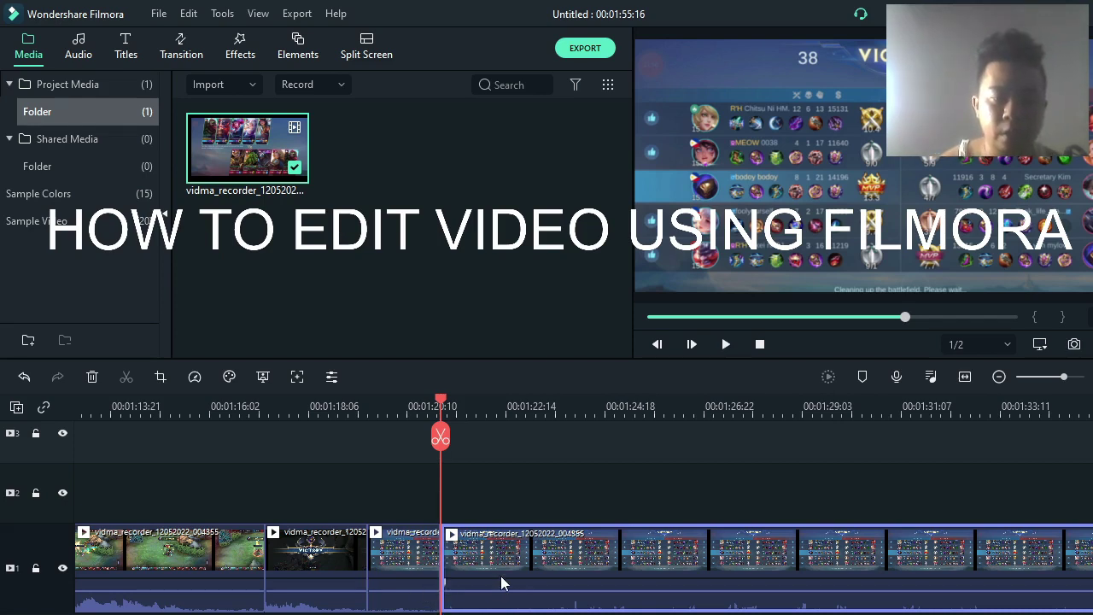
key("Delete")
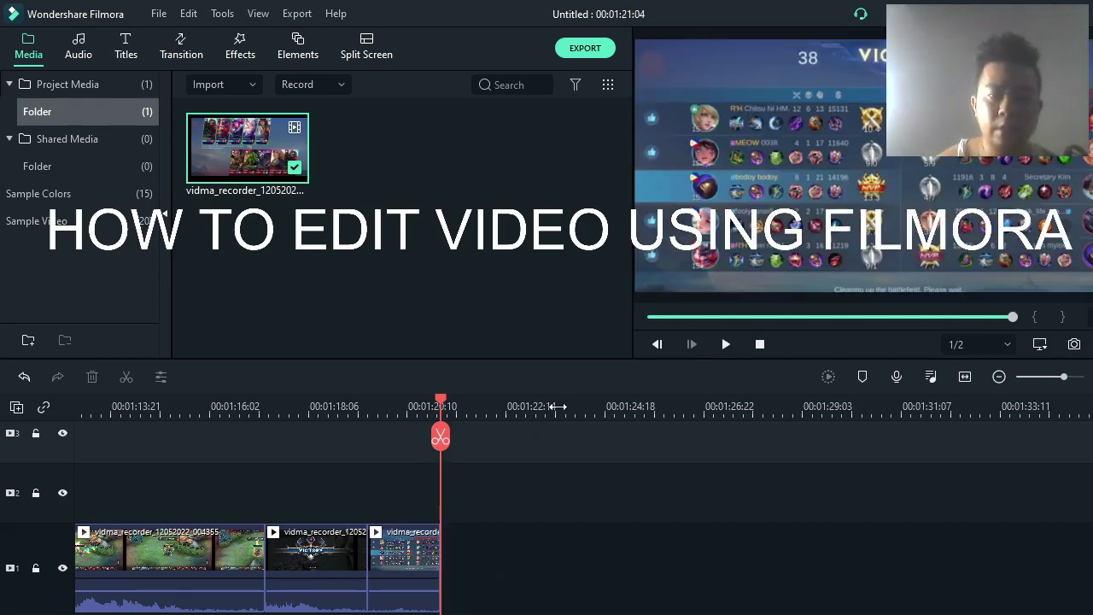
- Review the full edited timeline across the three tracks, playing it from the start through to the scoreboard ending
scroll(313, 427, "down", 5)
scroll(355, 436, "up", 3)
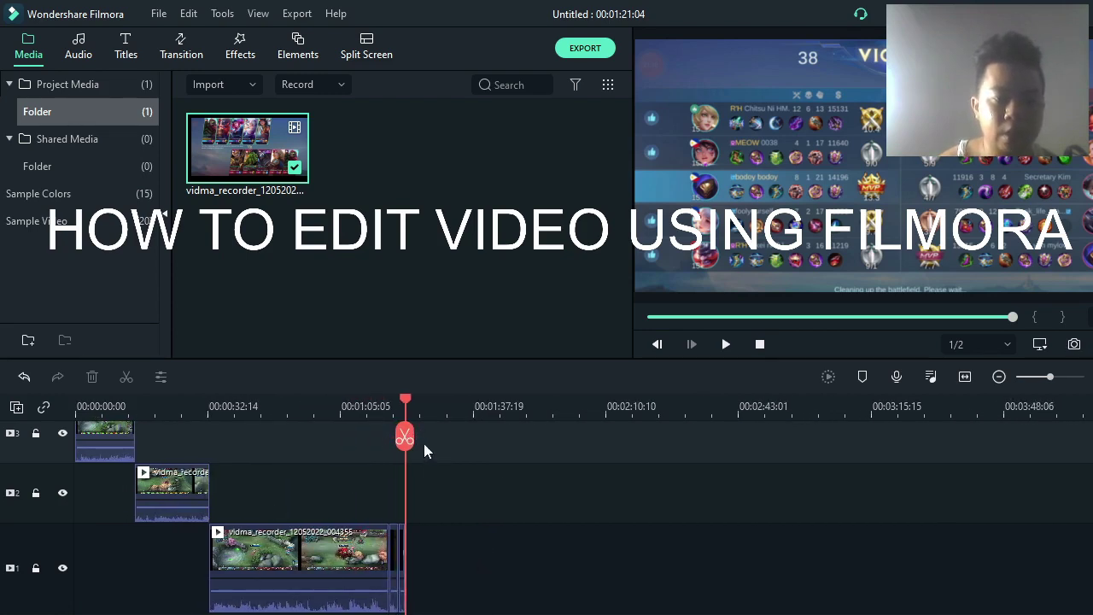
scroll(603, 406, "up", 4)
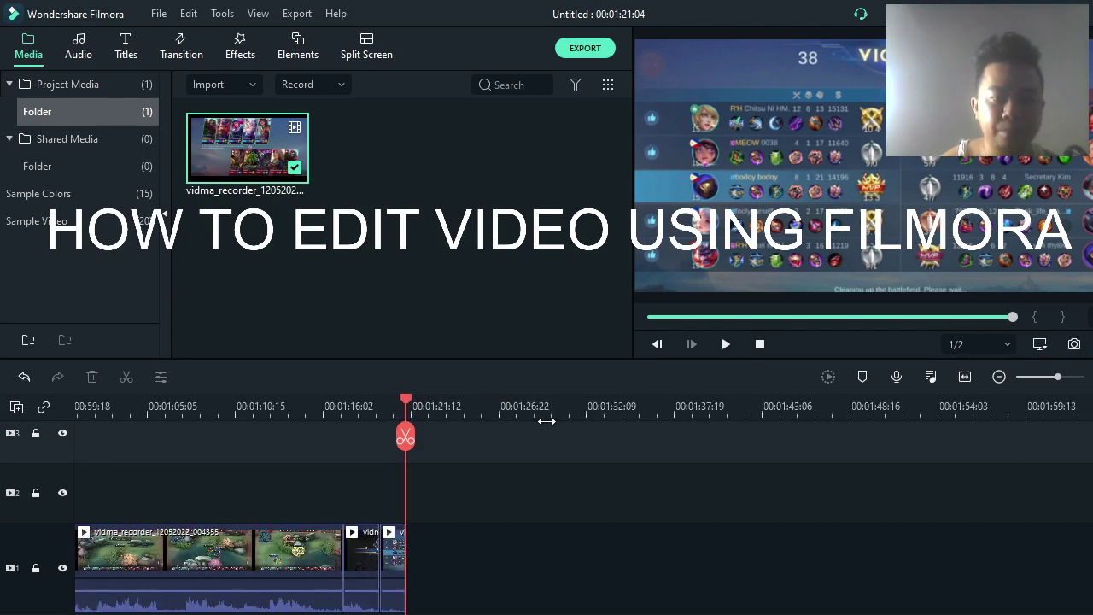
scroll(491, 436, "down", 5)
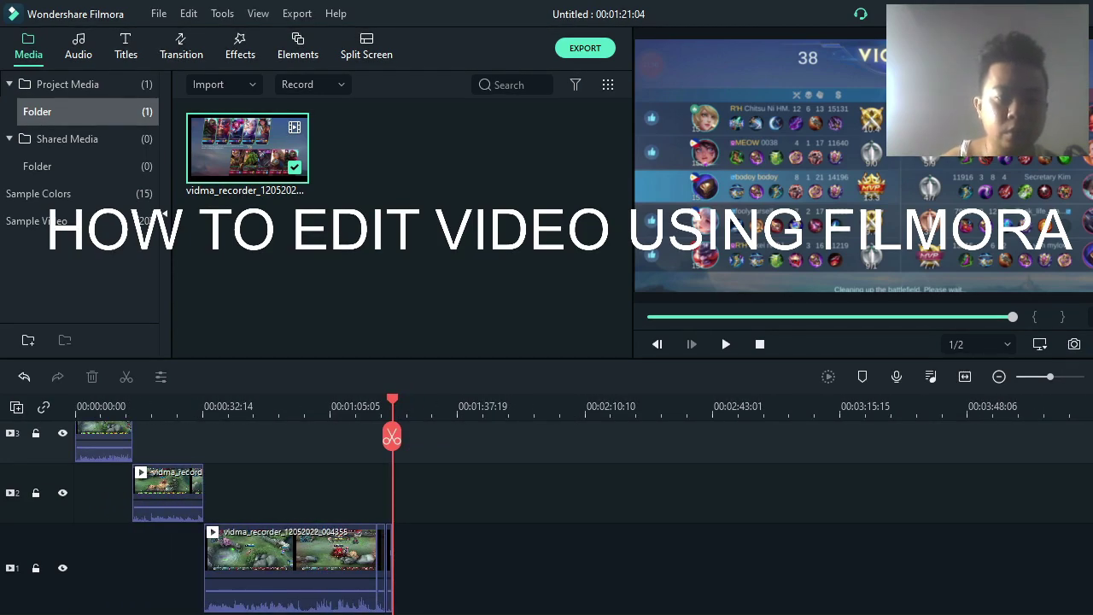
scroll(546, 512, "down", 2)
scroll(546, 512, "up", 3)
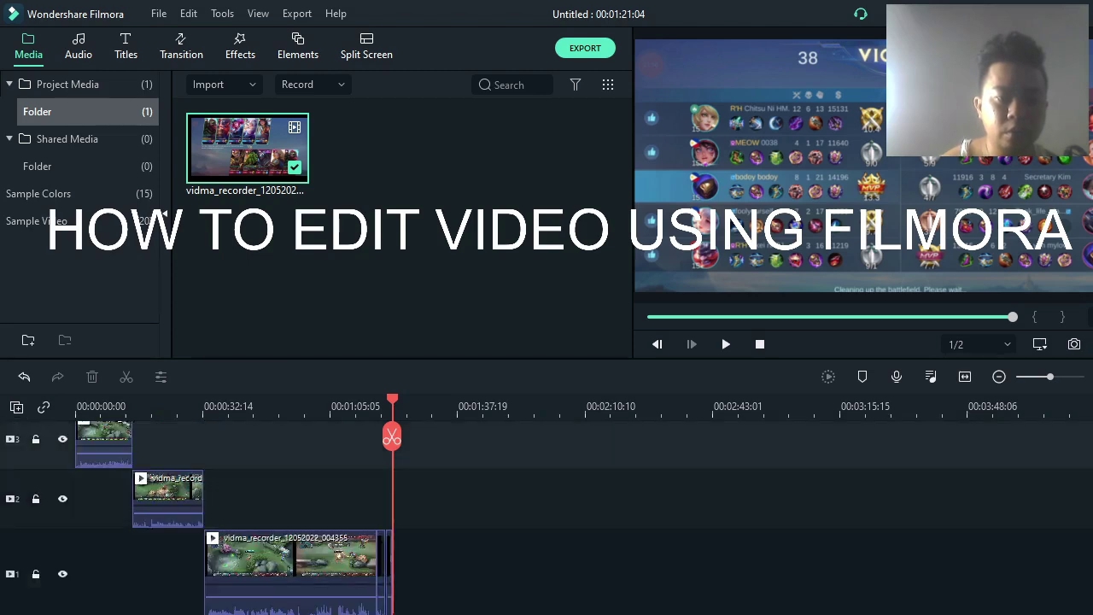
scroll(375, 461, "up", 3)
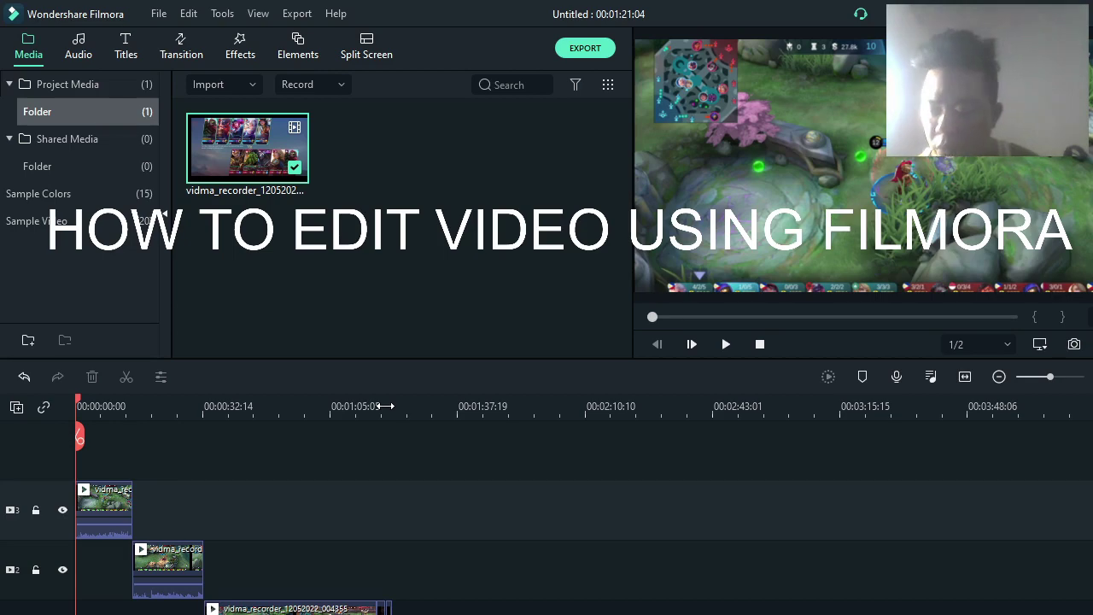
left_click(388, 407)
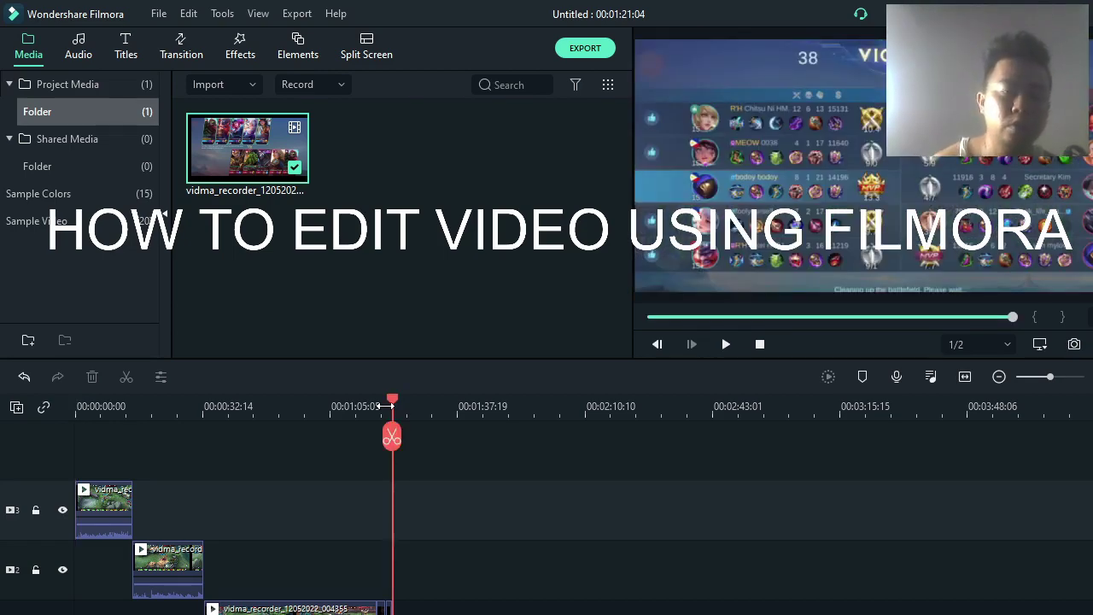
key("Home")
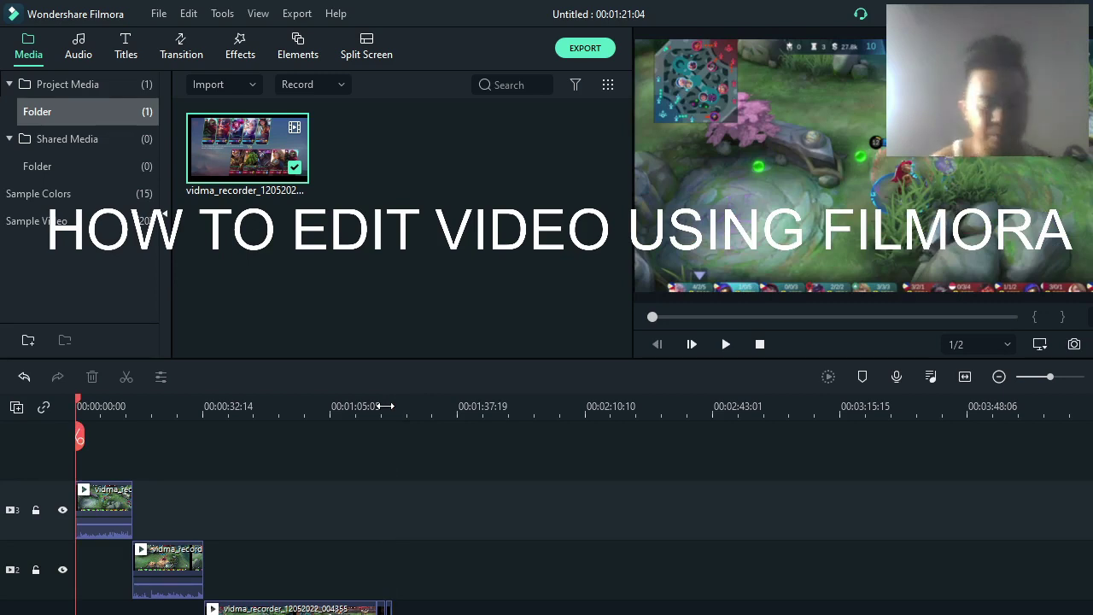
key("space")
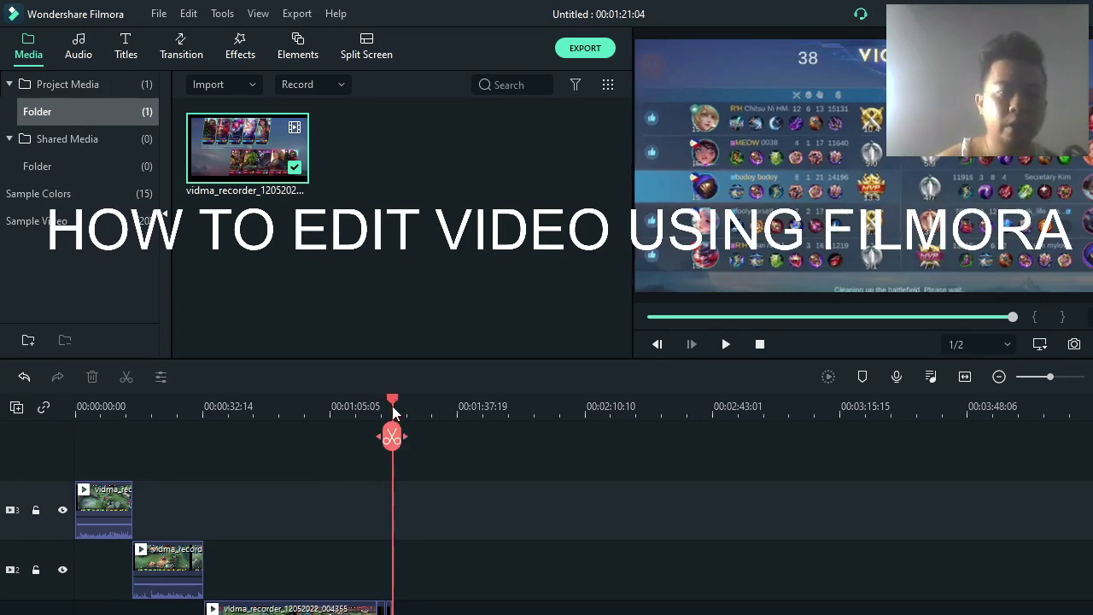
key("Home")
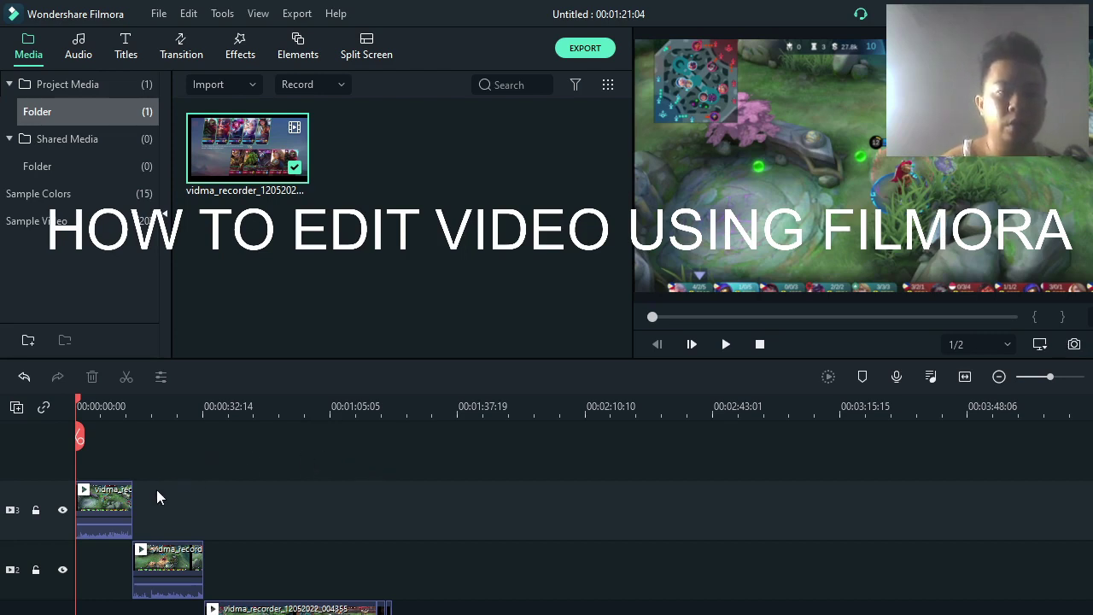
- Import Round 1, FIGHT.mp3, Round 2 sound effect.mp3 and Round 3 Sound Effects (FHD).mp4 from the desktop's green screen effect folder
right_click(377, 180)
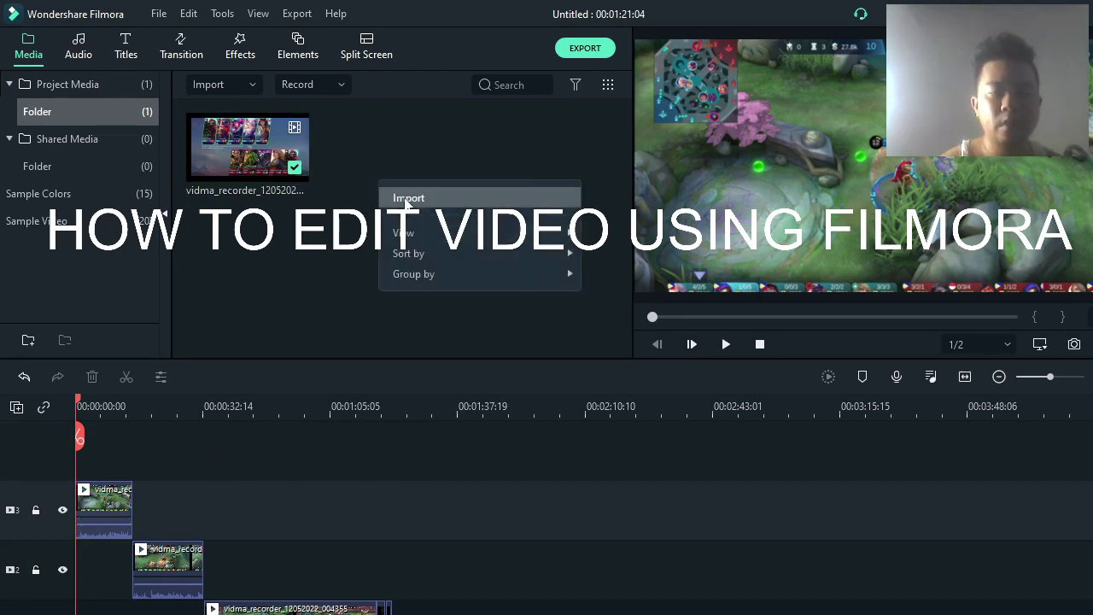
left_click(406, 200)
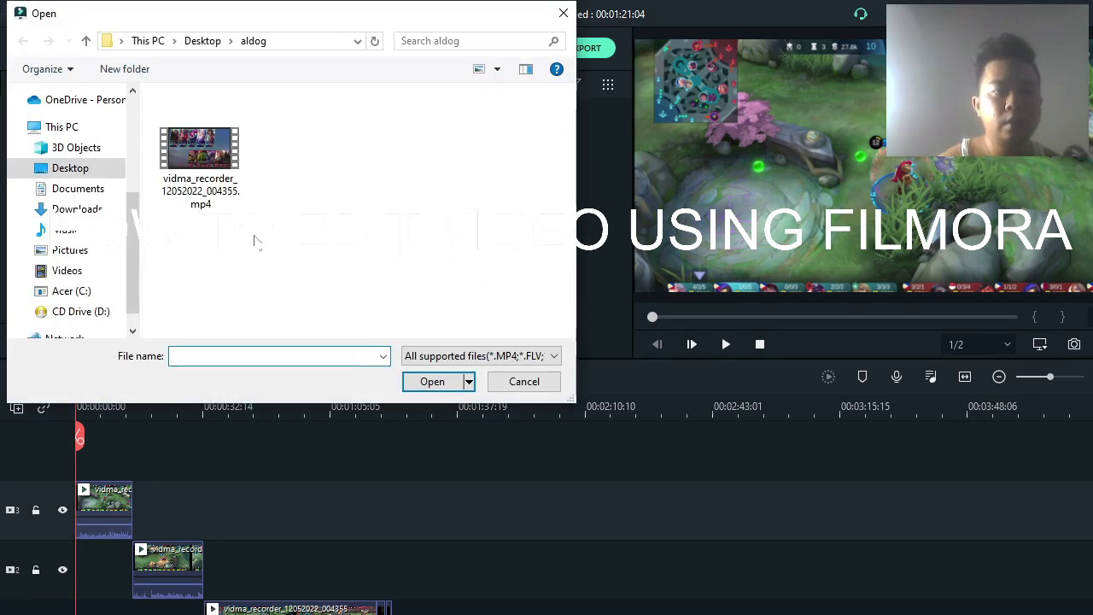
left_click(71, 168)
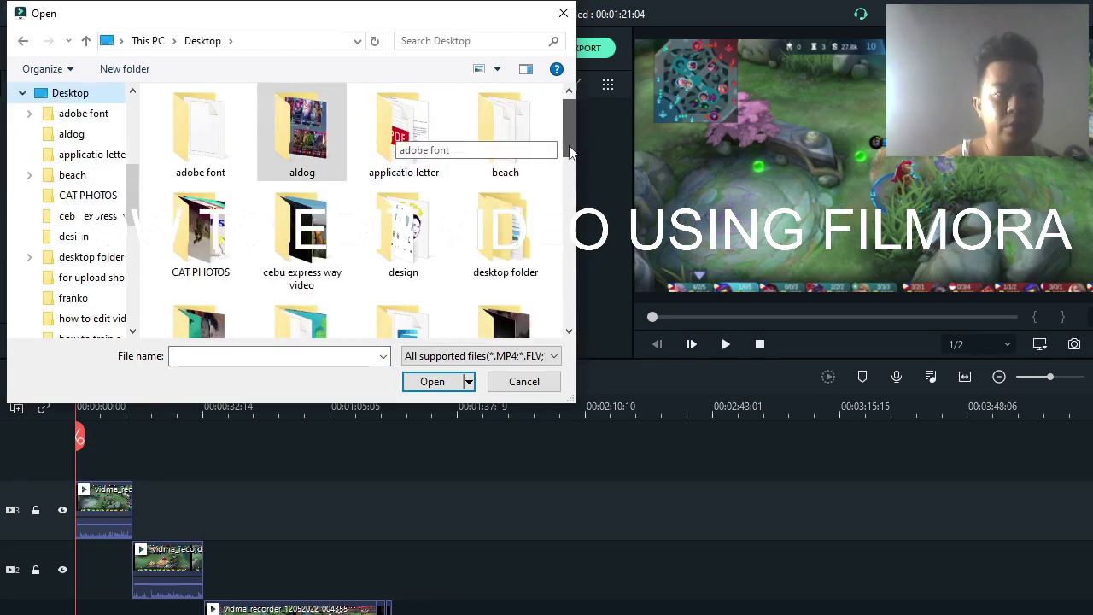
scroll(439, 145, "down", 1)
double_click(504, 188)
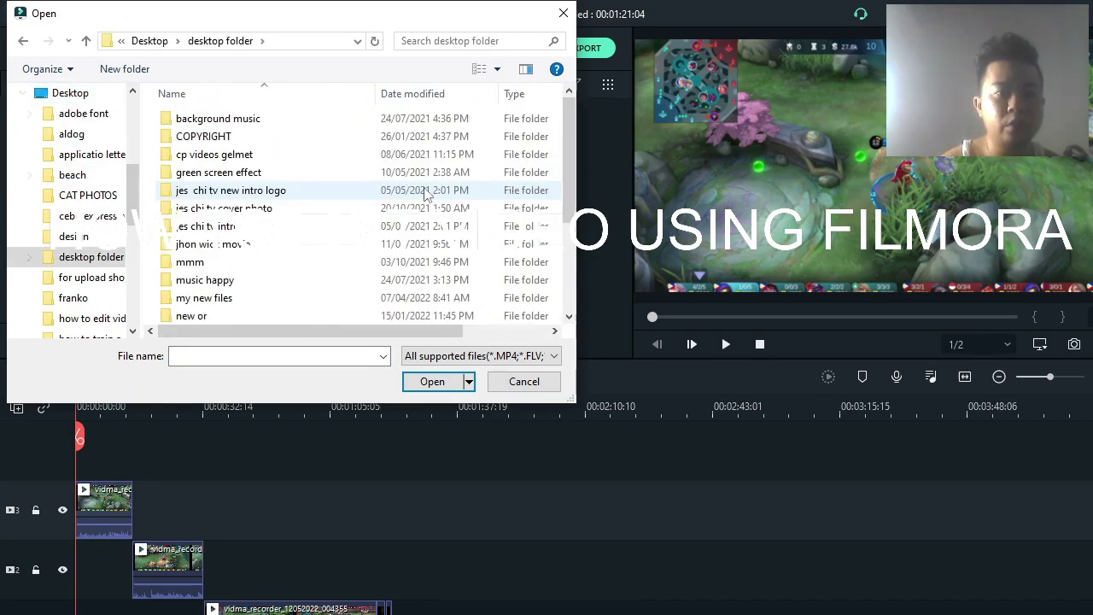
double_click(239, 172)
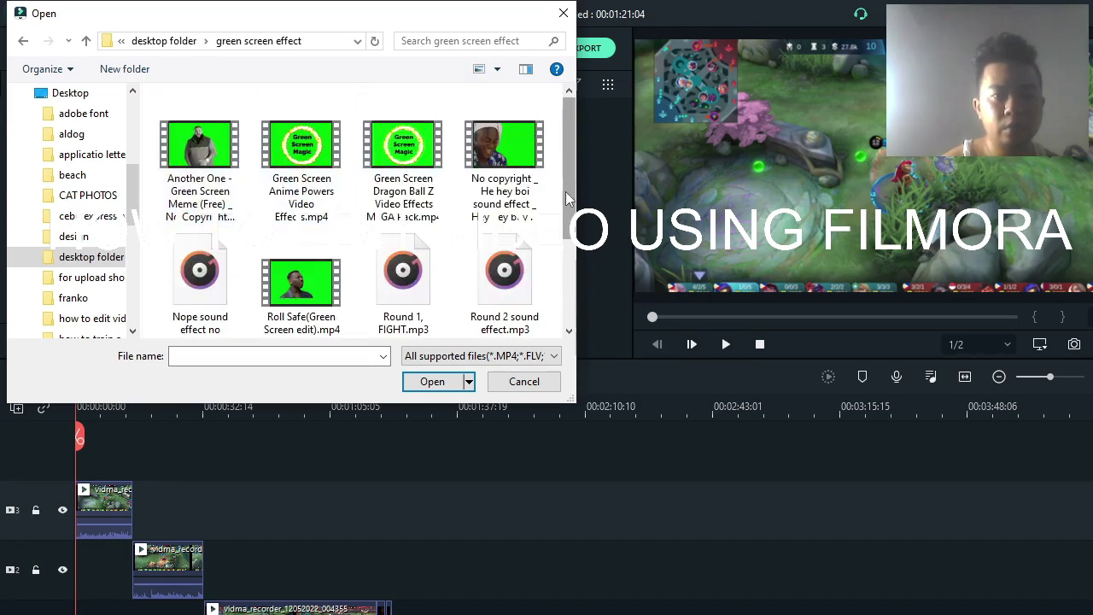
scroll(565, 195, "down", 1)
left_click(403, 136)
left_click(503, 137, "ctrl")
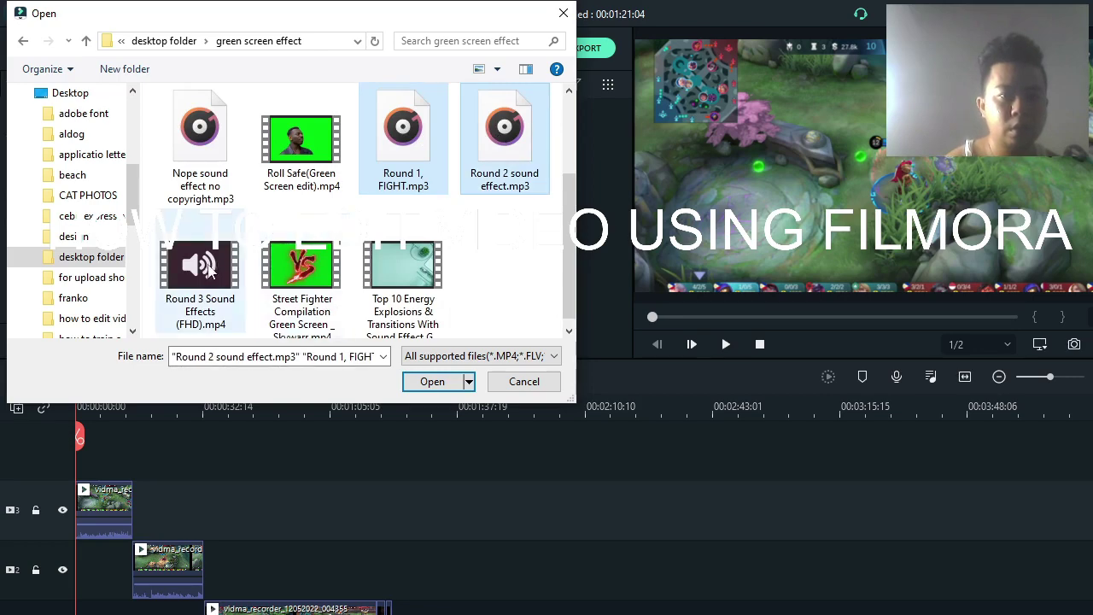
left_click(209, 268, "ctrl")
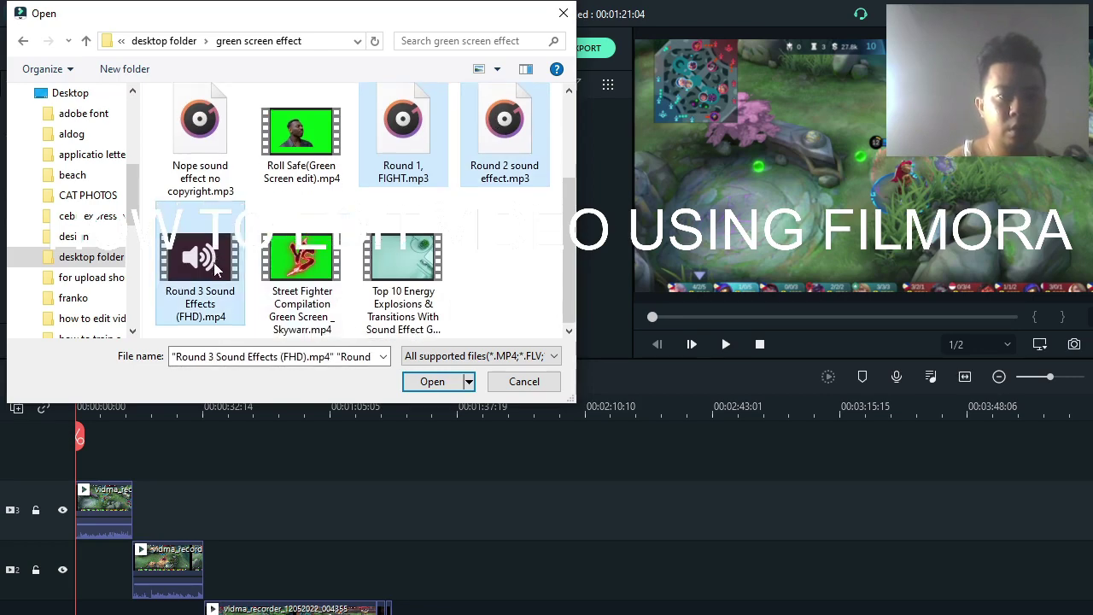
left_click(432, 382)
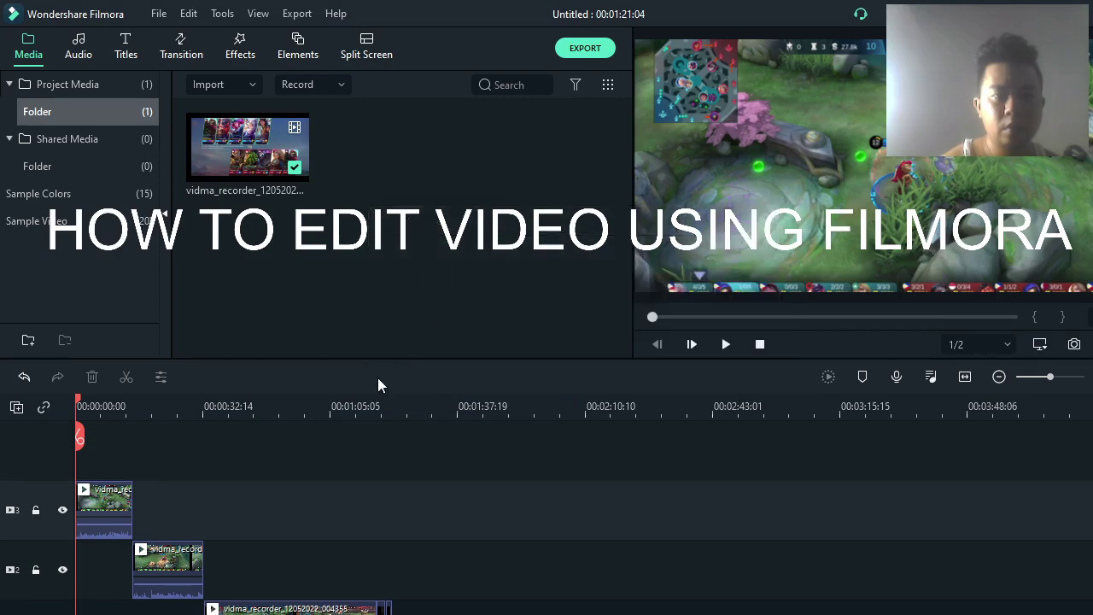
- Import the Street Fighter Compilation Green Screen _ Skywarr.mp4 video from the green screen effect folder
right_click(418, 208)
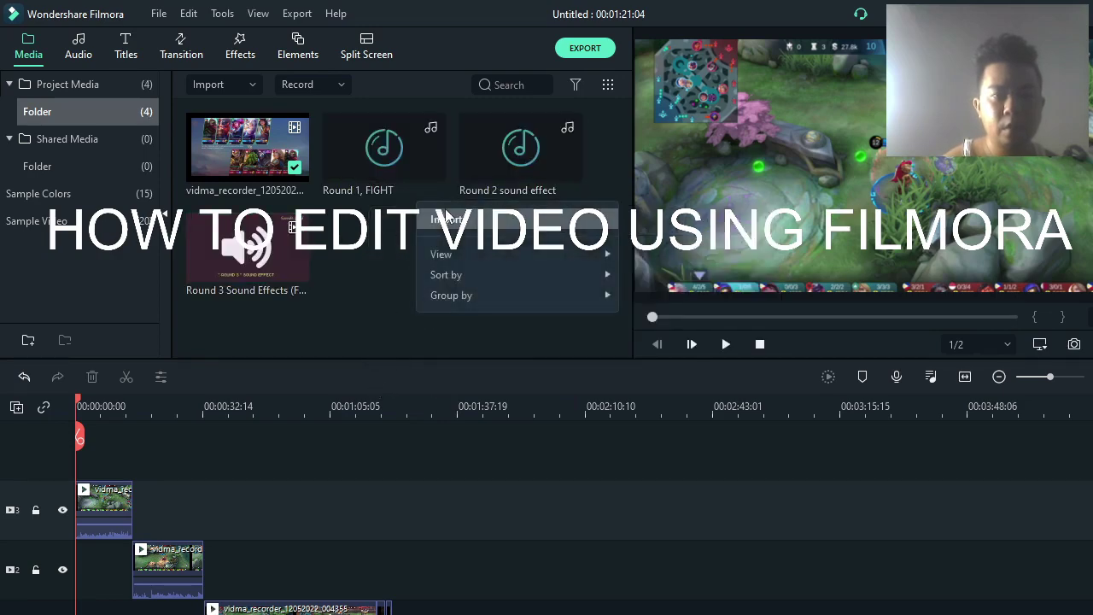
left_click(458, 219)
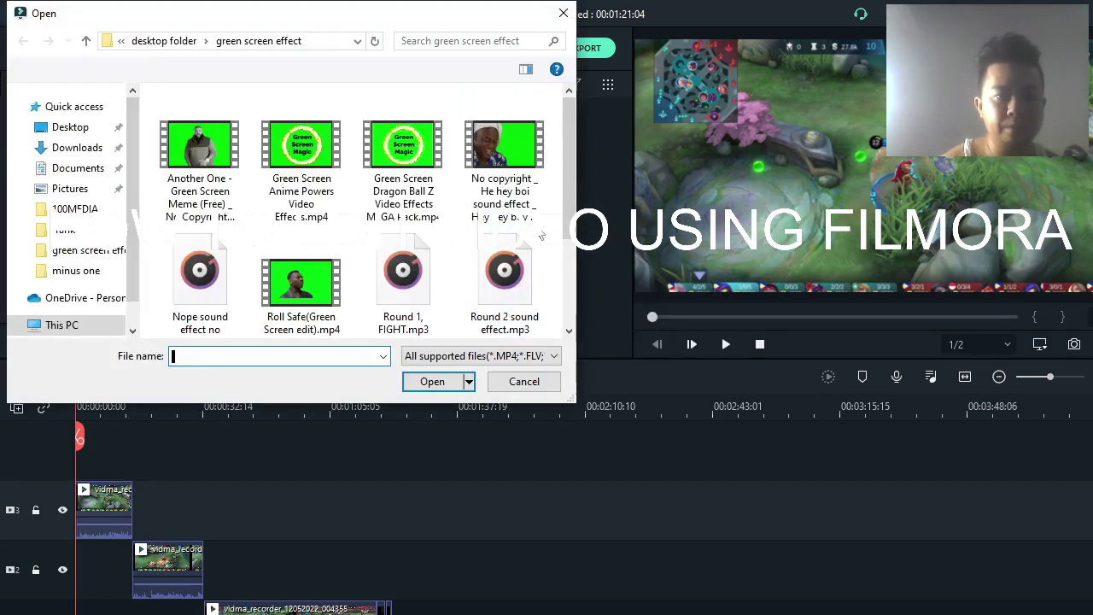
left_click_drag(570, 208, 571, 272)
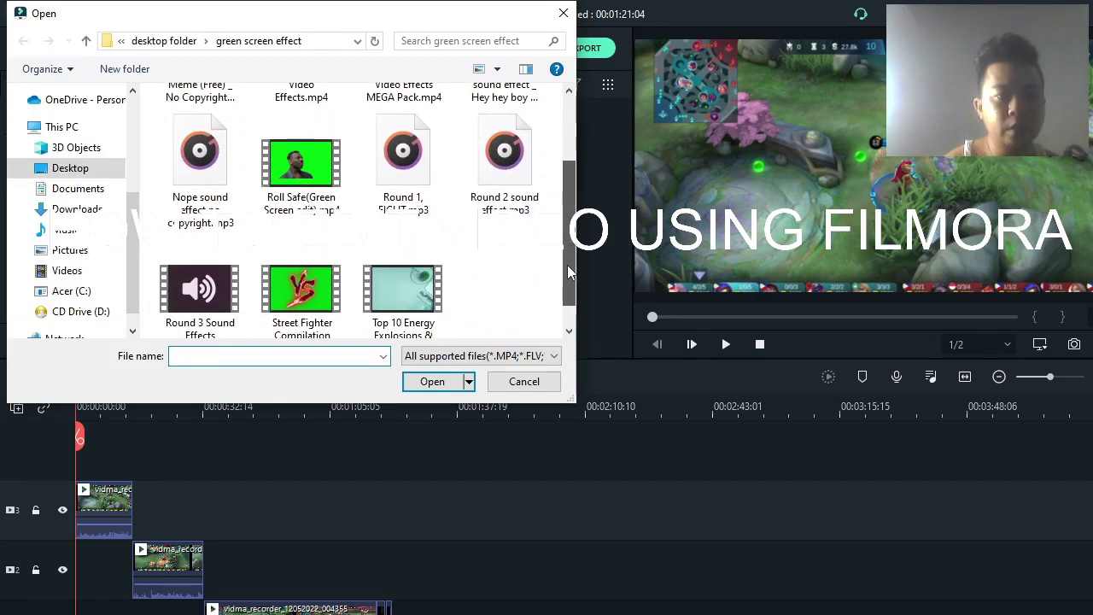
left_click(316, 295)
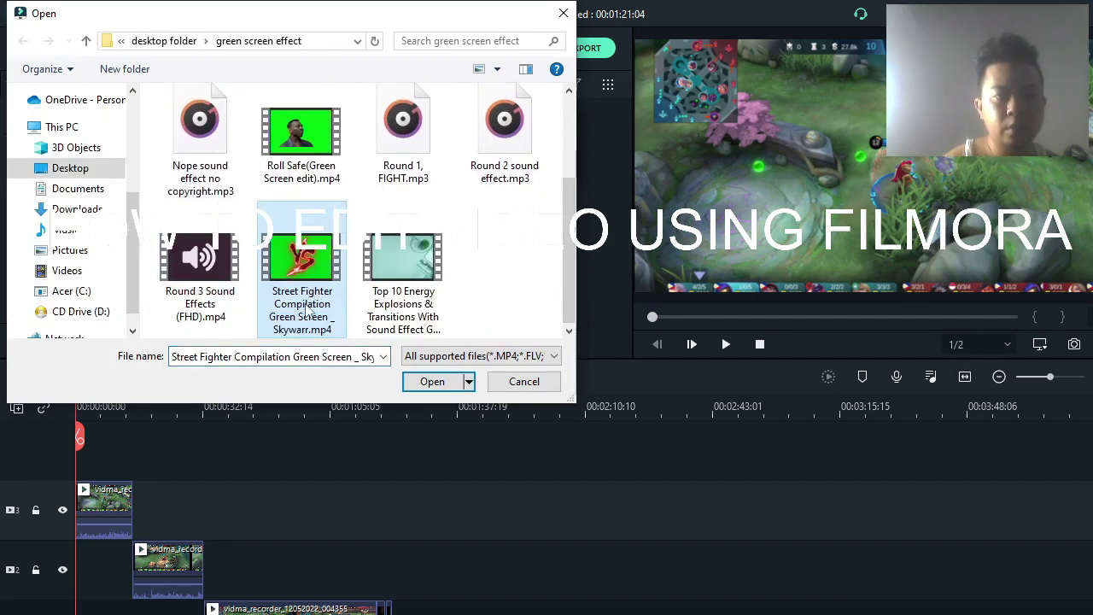
left_click(432, 382)
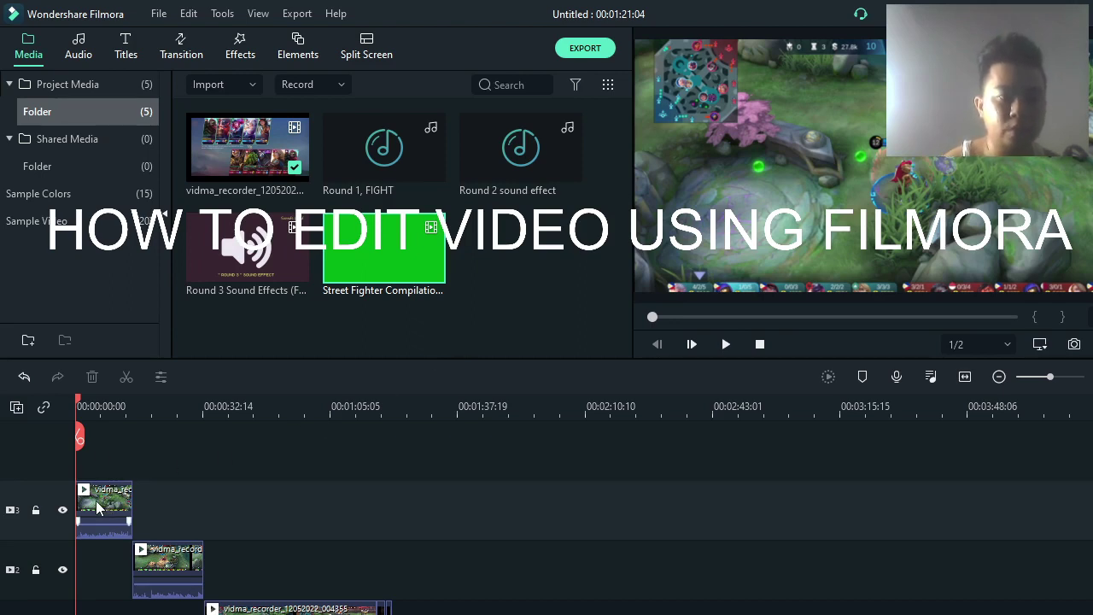
- Play the first moment of the track 3 clip, and move the track 2 clip along its track to start at about 00:01:03
key("space")
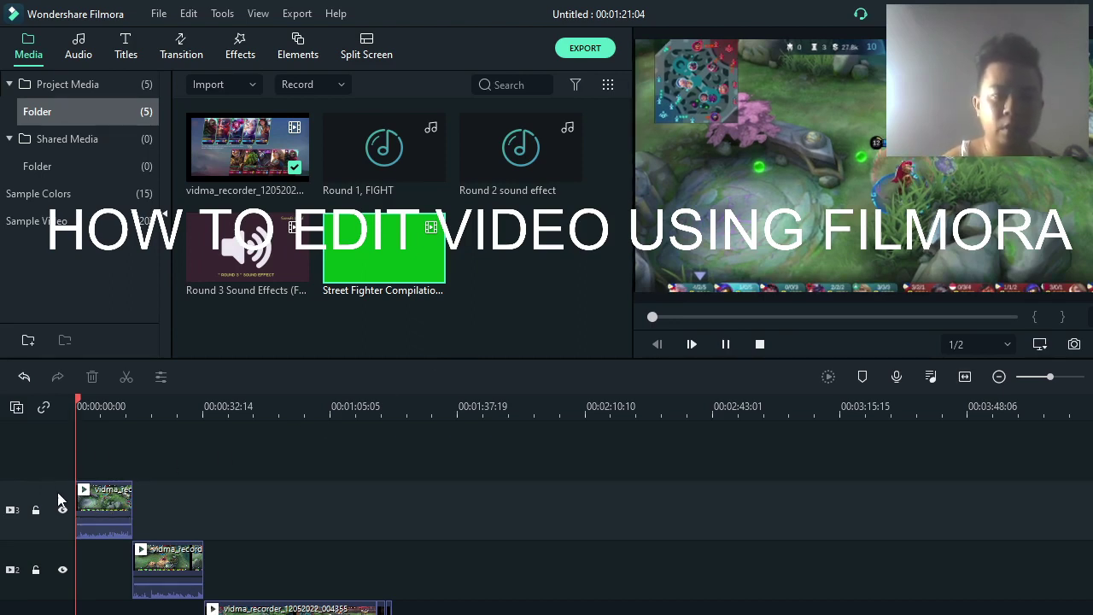
key("space")
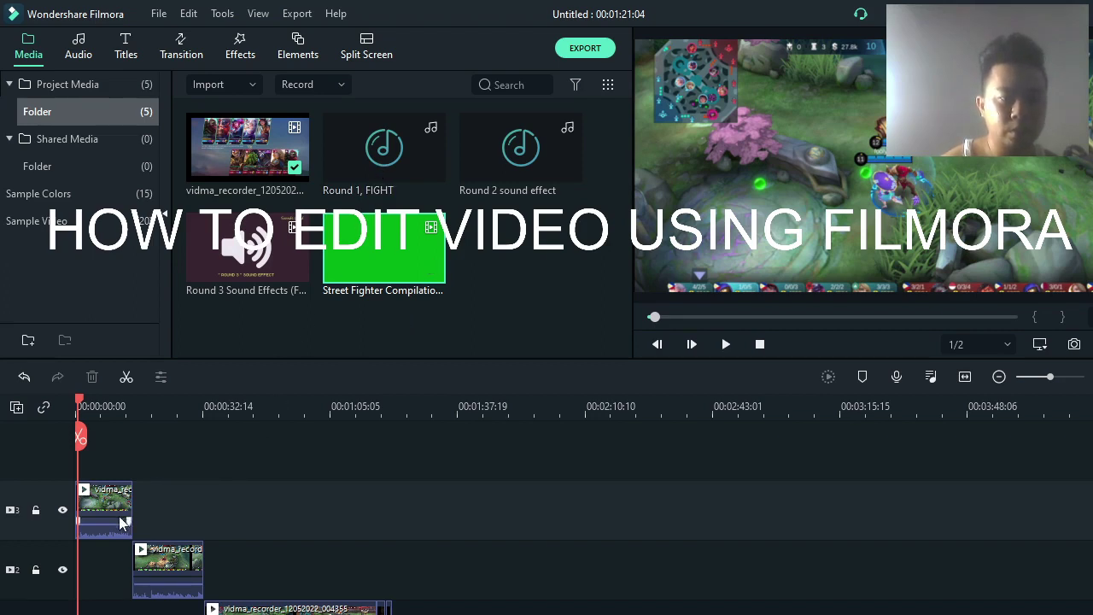
left_click_drag(175, 571, 363, 564)
scroll(418, 603, "down", 1)
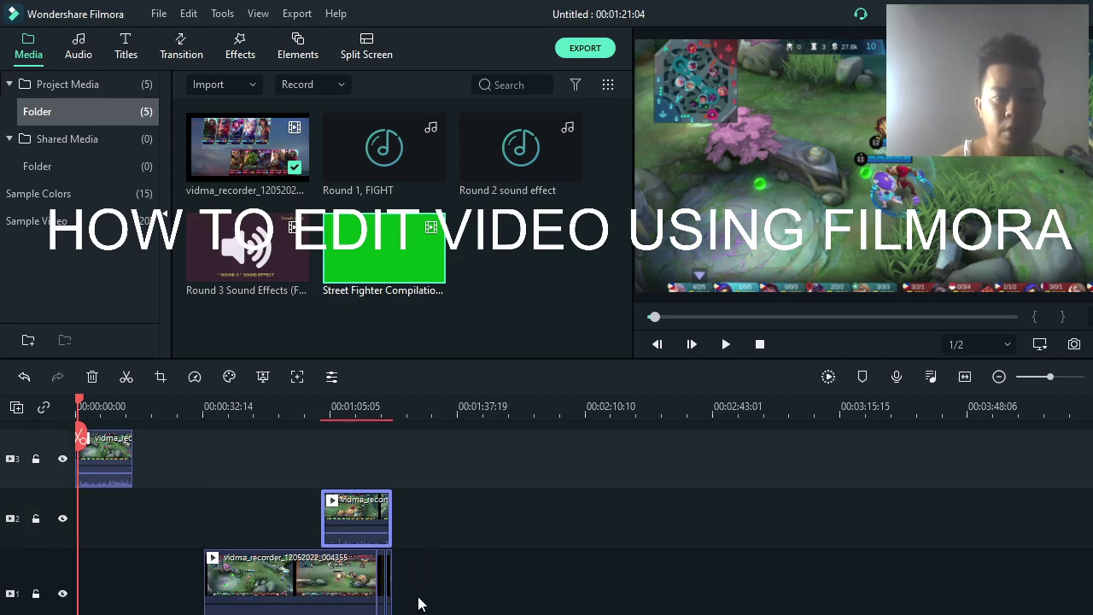
- Move all the clips on video track 1 further along the timeline so the group starts at about 00:02:10
left_click(389, 602)
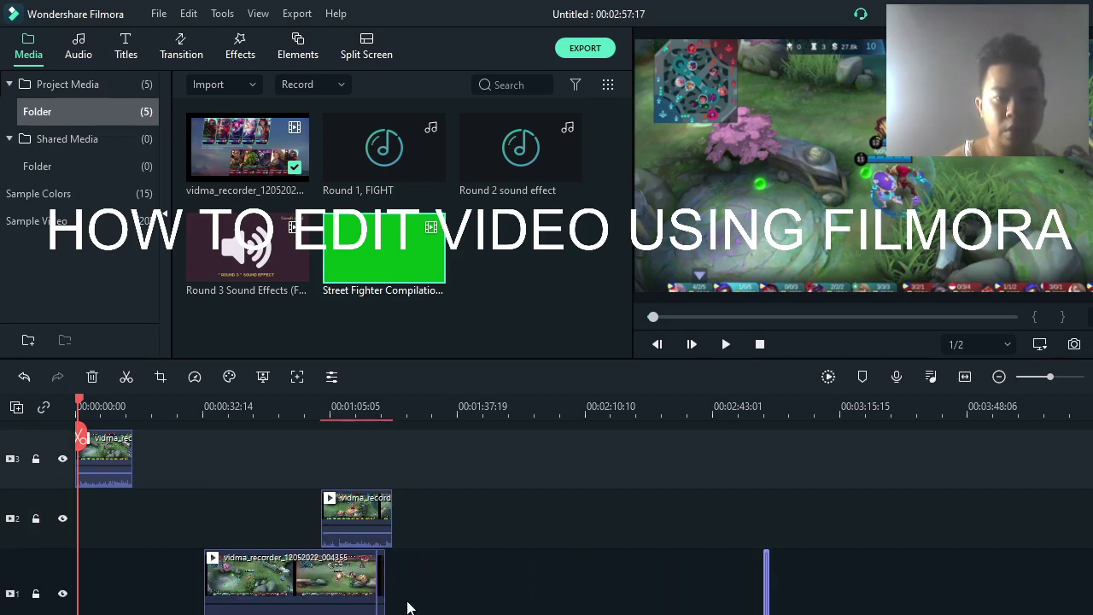
left_click_drag(384, 602, 690, 586)
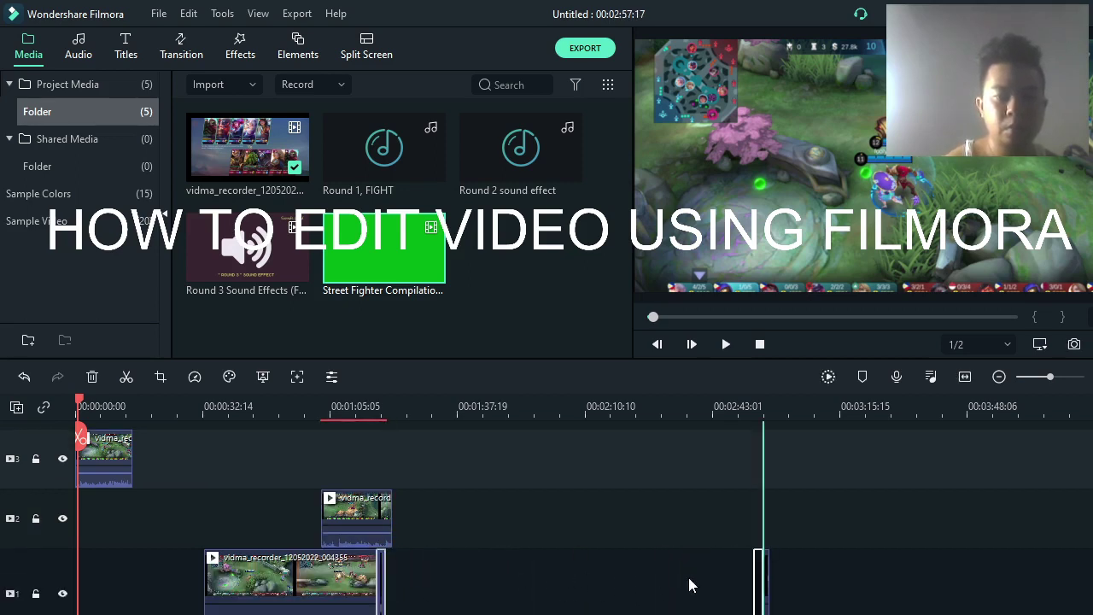
left_click(348, 591)
left_click_drag(349, 591, 728, 588)
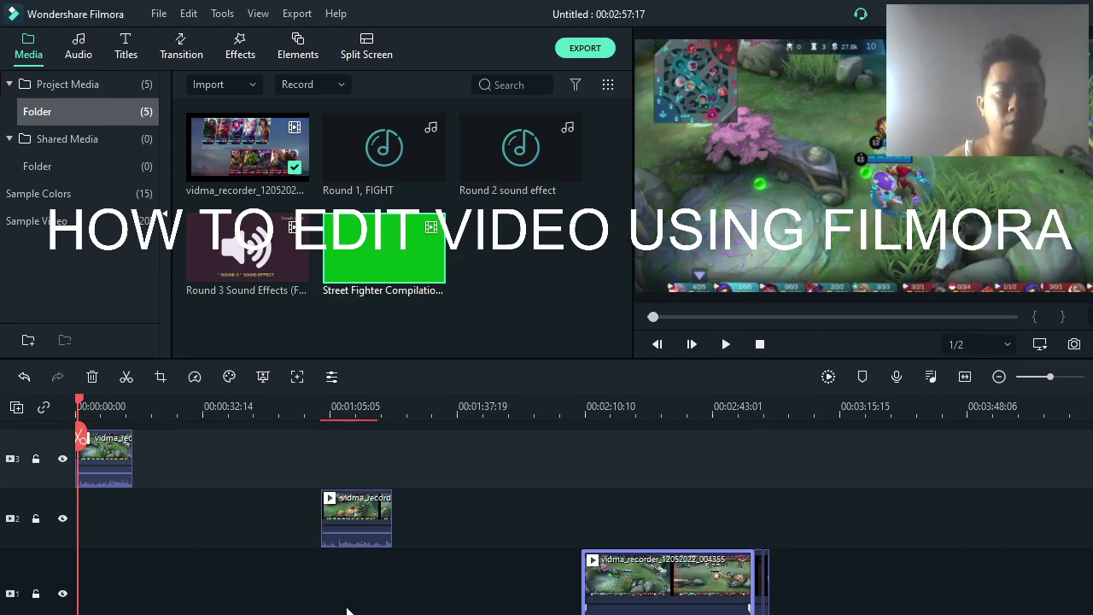
- Move the gameplay clip on video track 3 along its track to start at about 00:00:40
scroll(240, 566, "up", 1)
left_click_drag(109, 512, 267, 506)
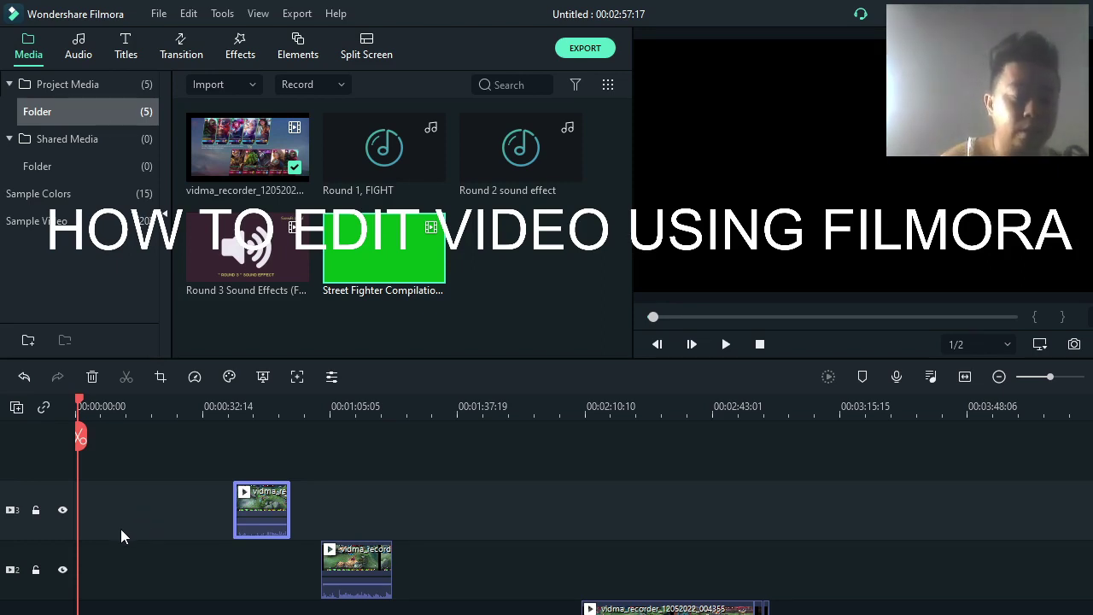
scroll(120, 528, "down", 1)
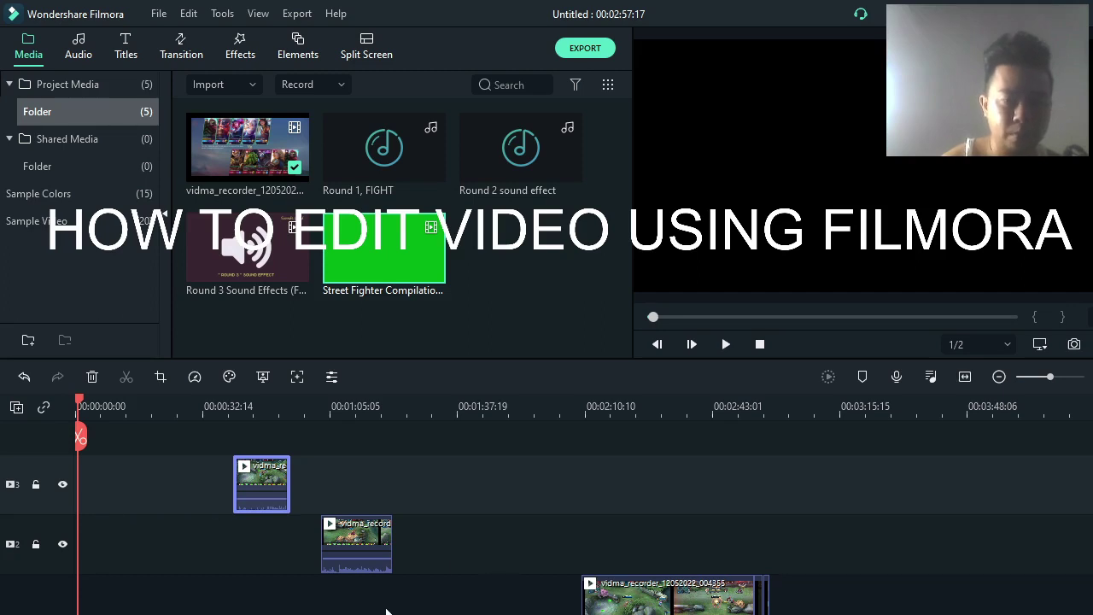
scroll(328, 483, "up", 1)
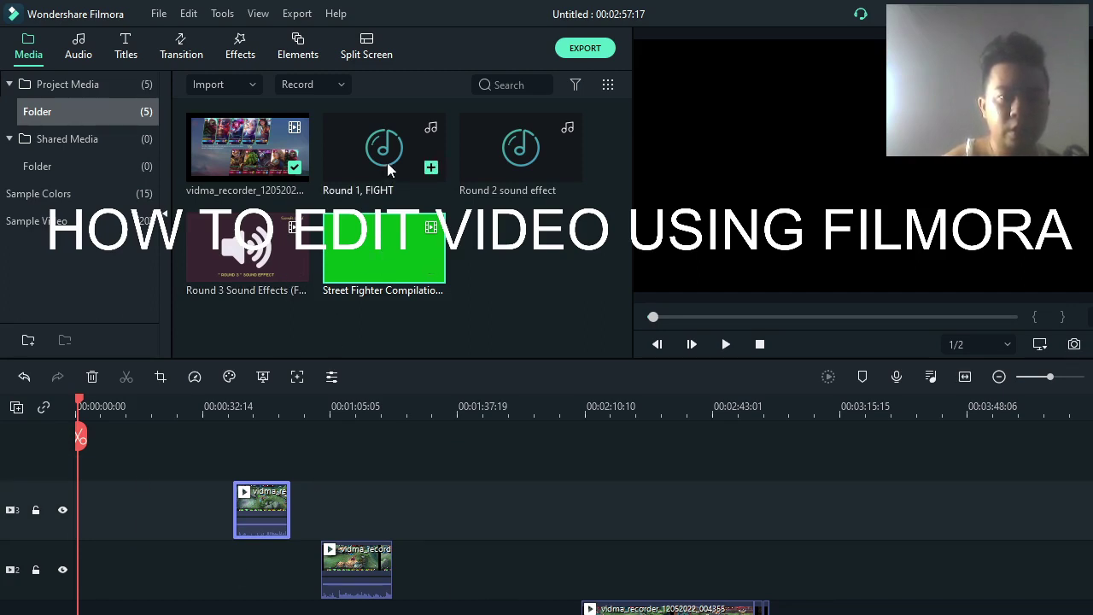
- Place the Round 1, FIGHT sound effect at the very start of audio track 1
left_click_drag(388, 165, 91, 557)
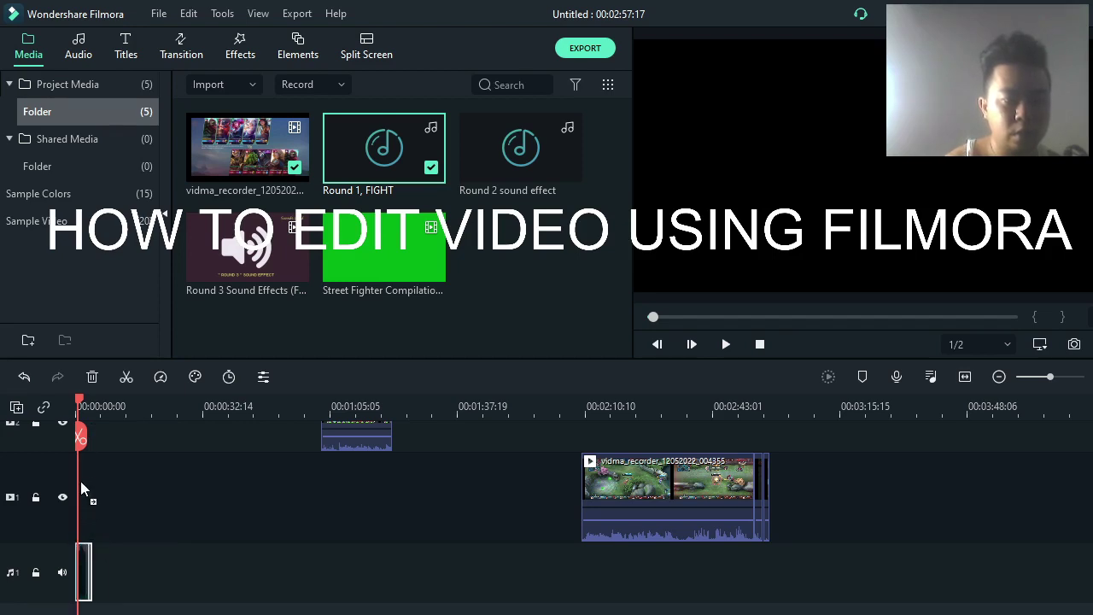
scroll(151, 533, "up", 2)
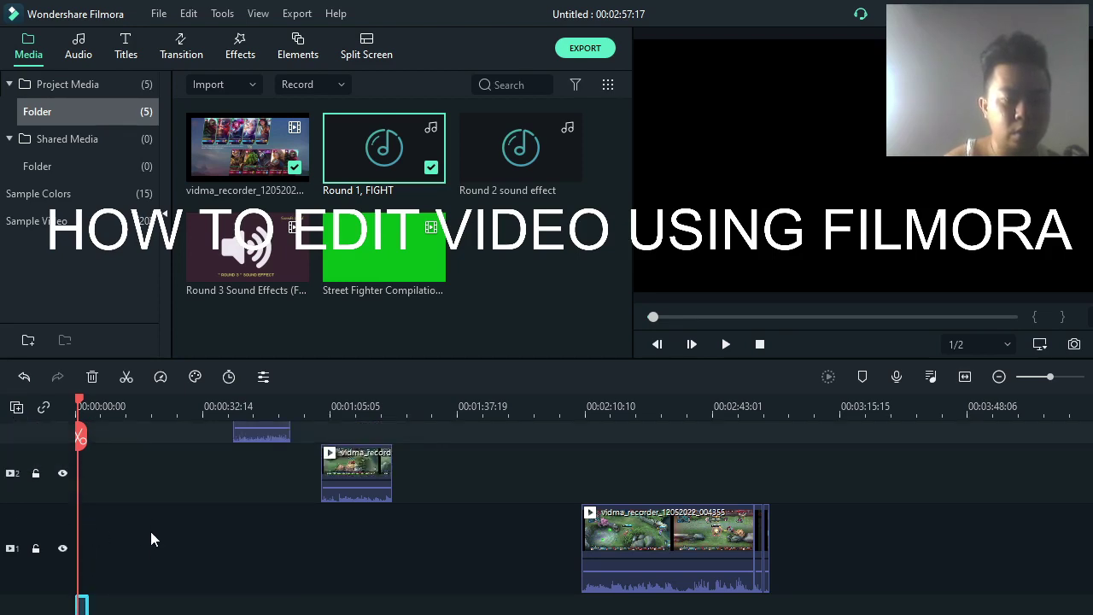
scroll(128, 593, "down", 1)
scroll(85, 564, "up", 3)
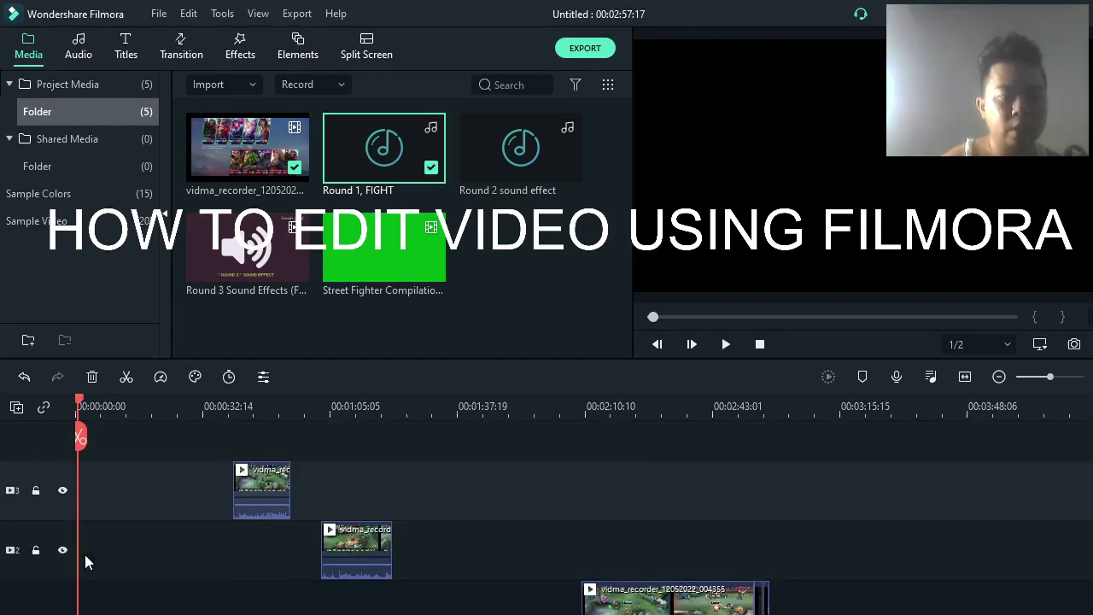
- Play the Round 1, FIGHT sound, raise the system volume, and replay it from the start of the timeline
scroll(100, 569, "down", 3)
key("space")
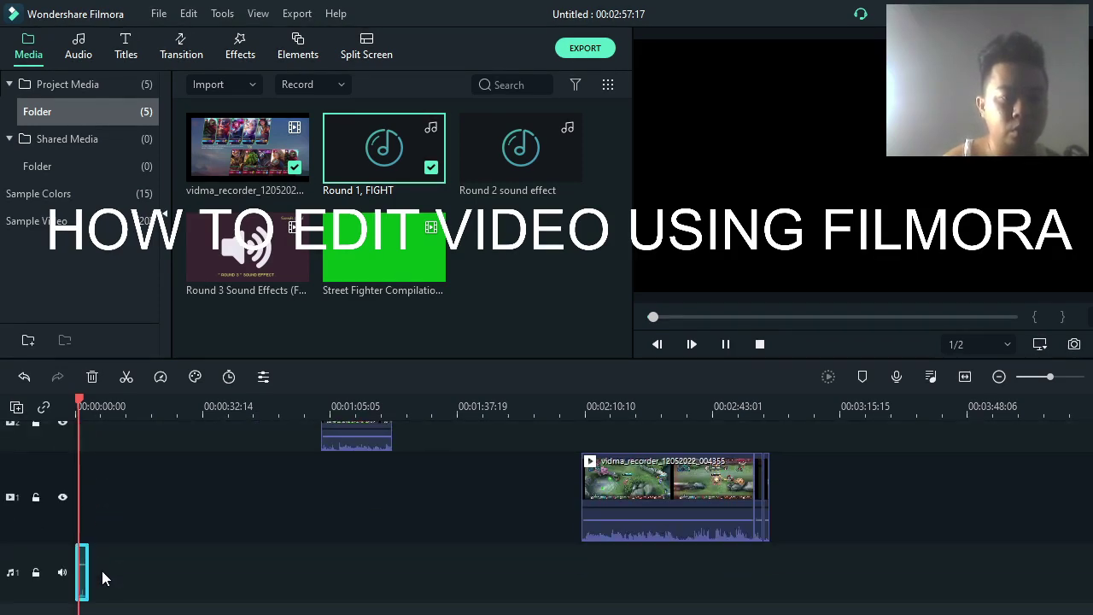
key("space")
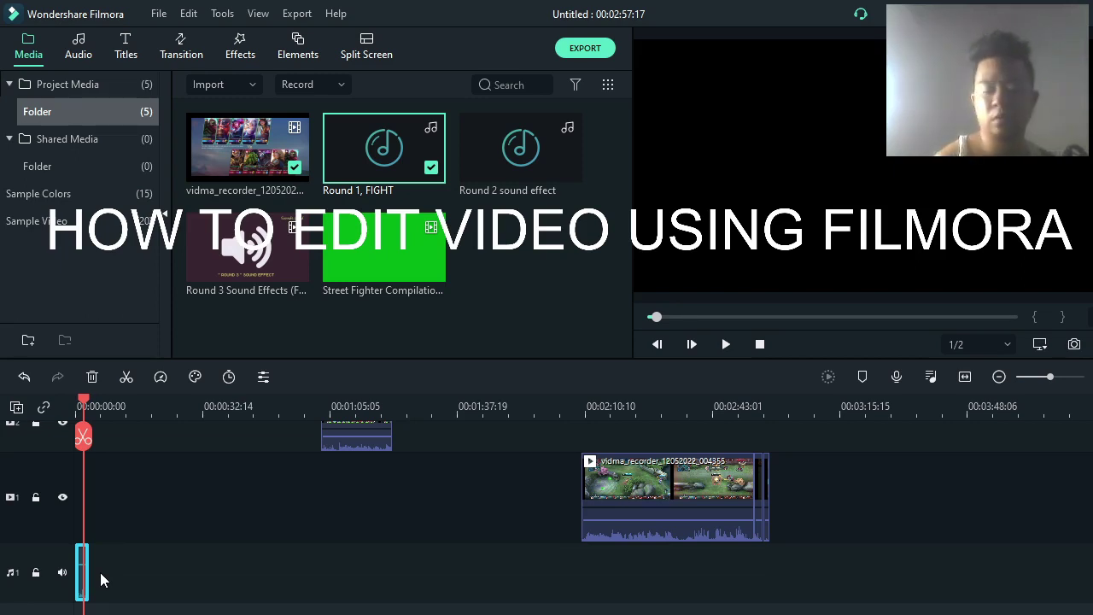
key("XF86AudioRaiseVolume")
key("space")
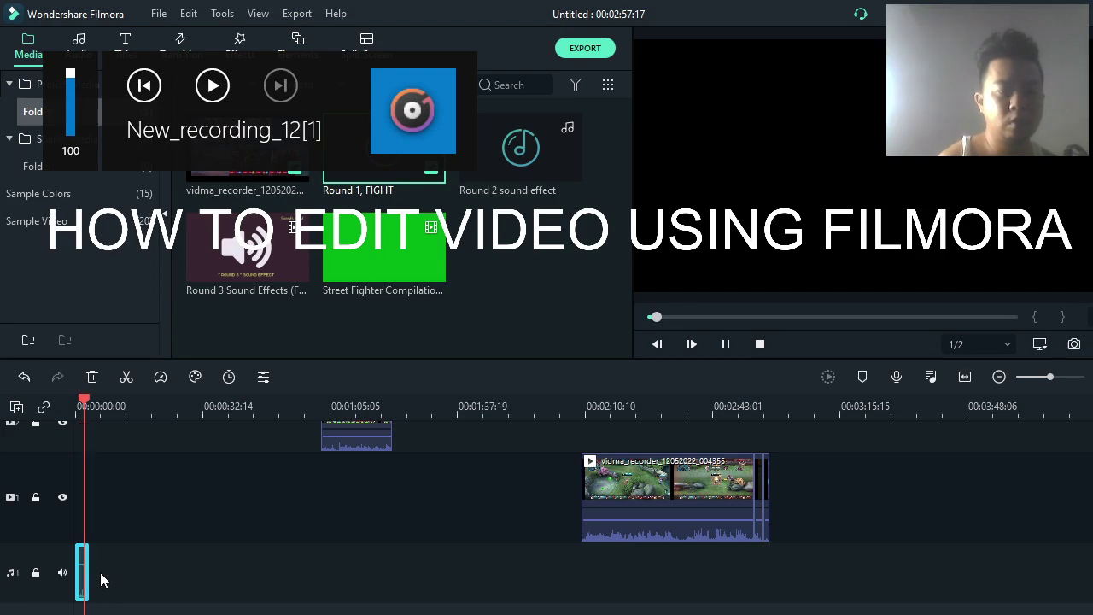
key("space")
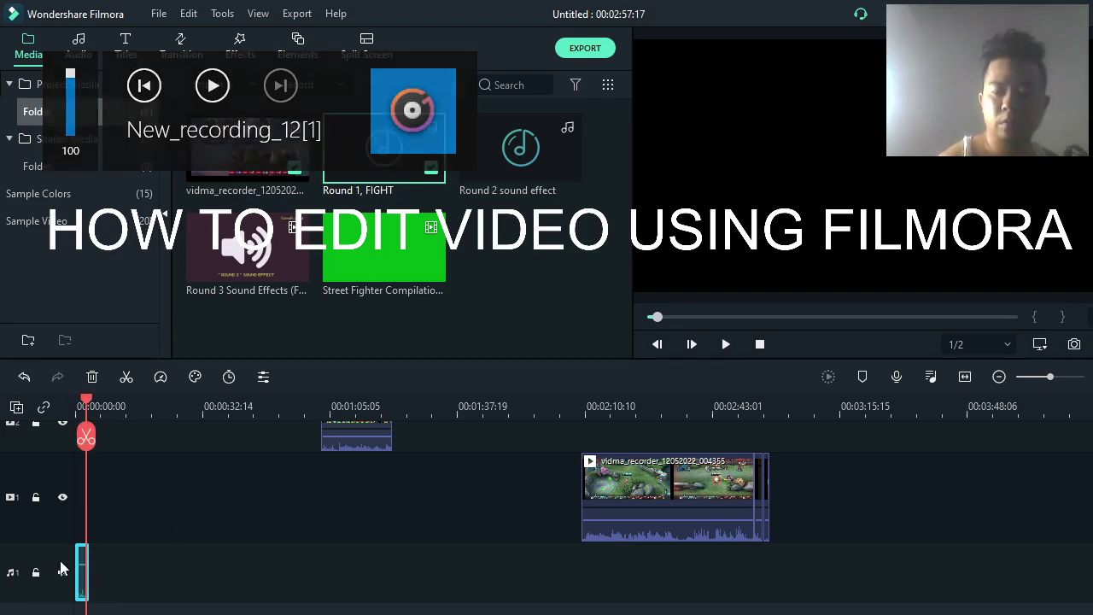
key("Home")
key("space")
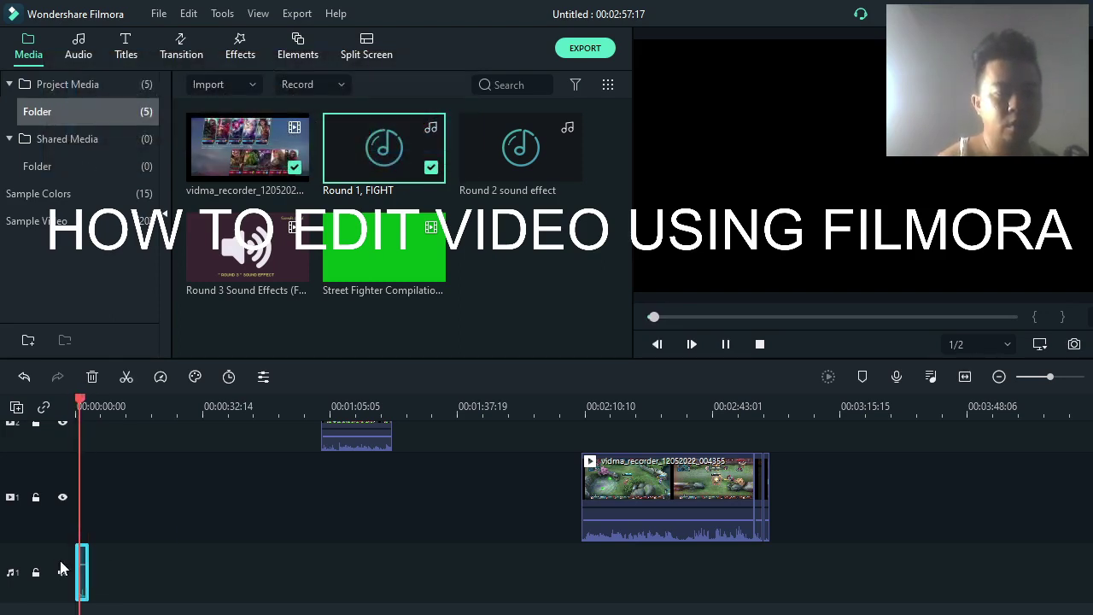
key("space")
scroll(96, 531, "up", 3)
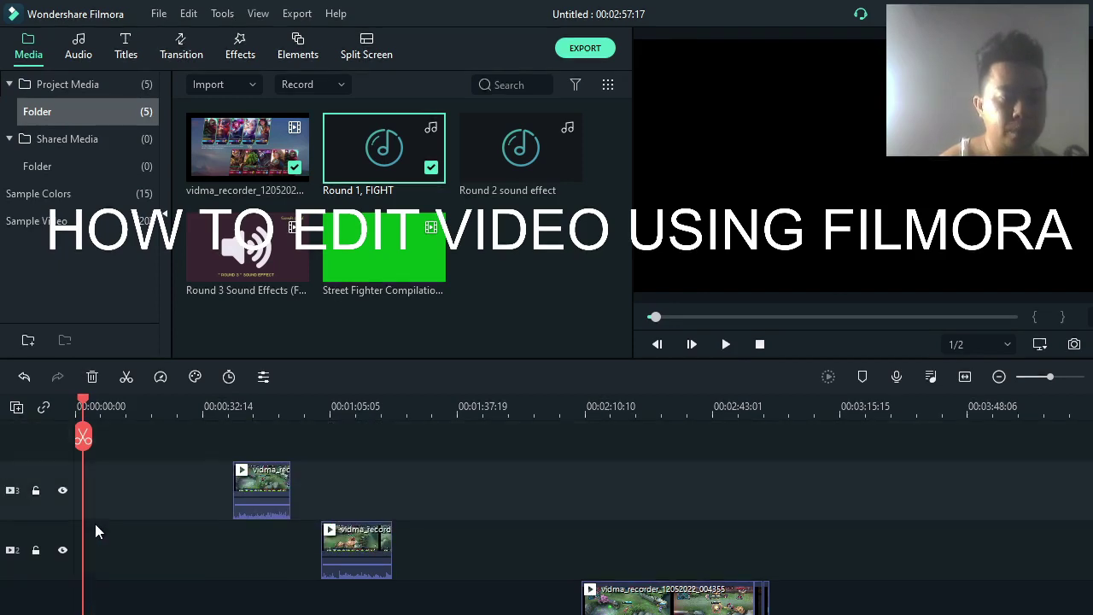
- Return the playhead to the start of the timeline and add the Default Title there on video track 2
left_click_drag(83, 400, 62, 404)
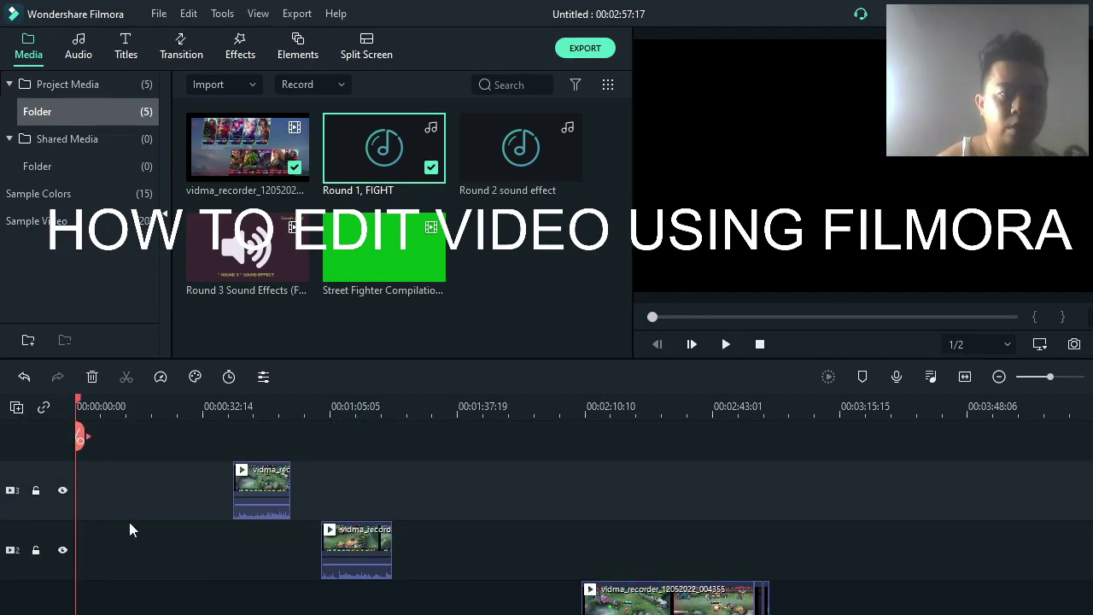
scroll(150, 504, "up", 1)
scroll(150, 496, "down", 2)
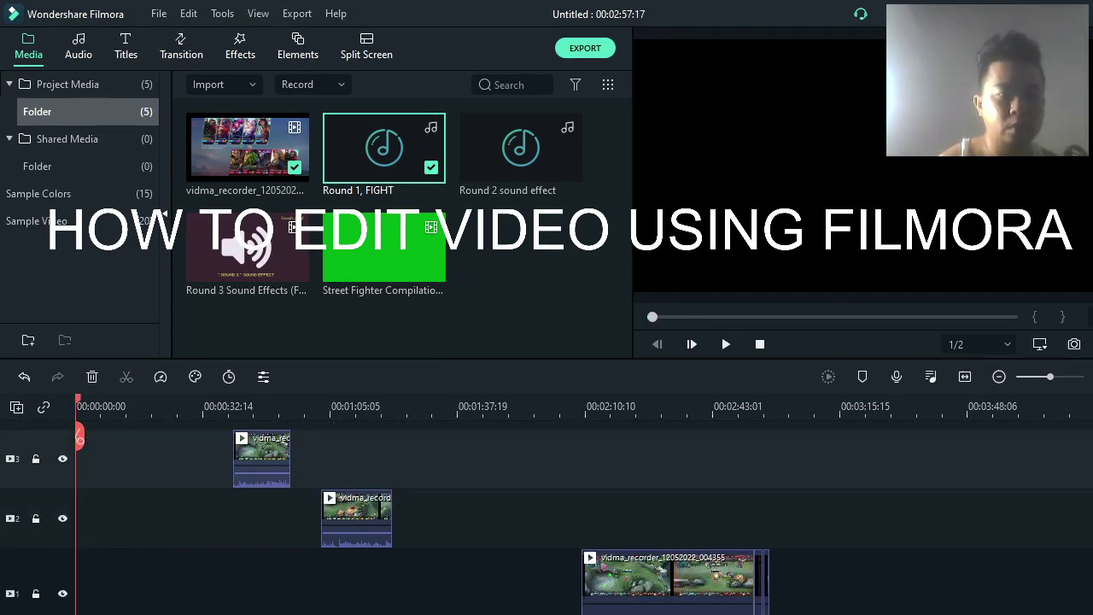
left_click(125, 52)
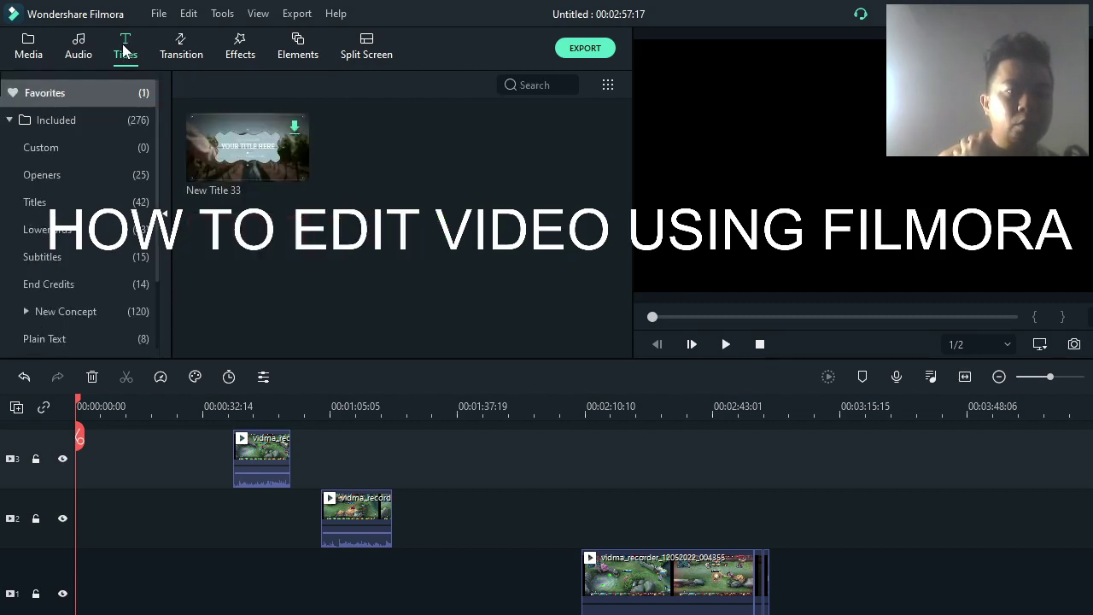
left_click(83, 212)
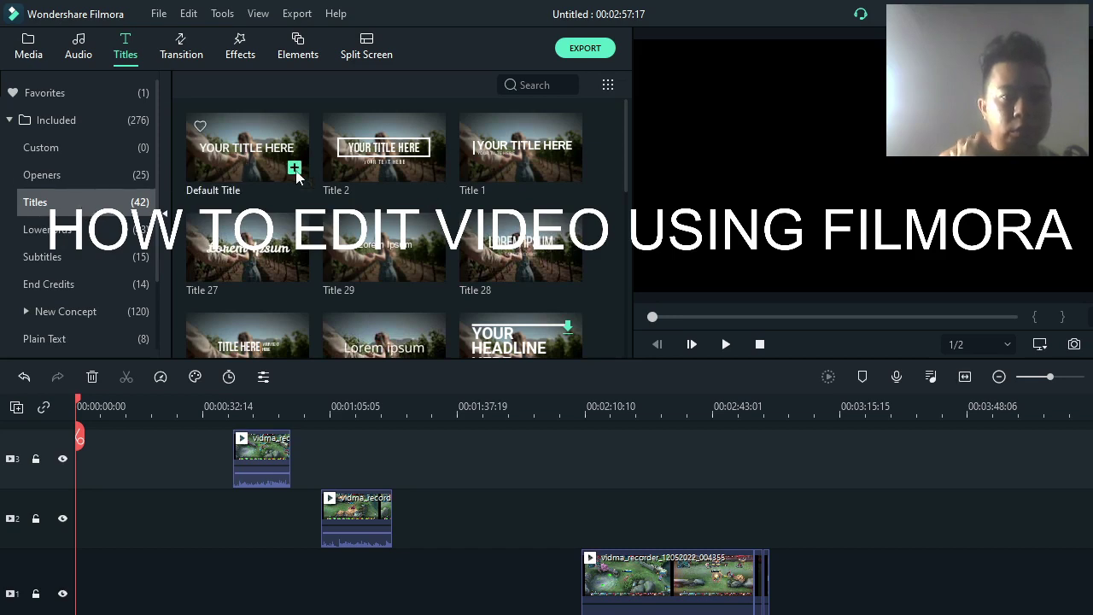
left_click_drag(626, 171, 612, 148)
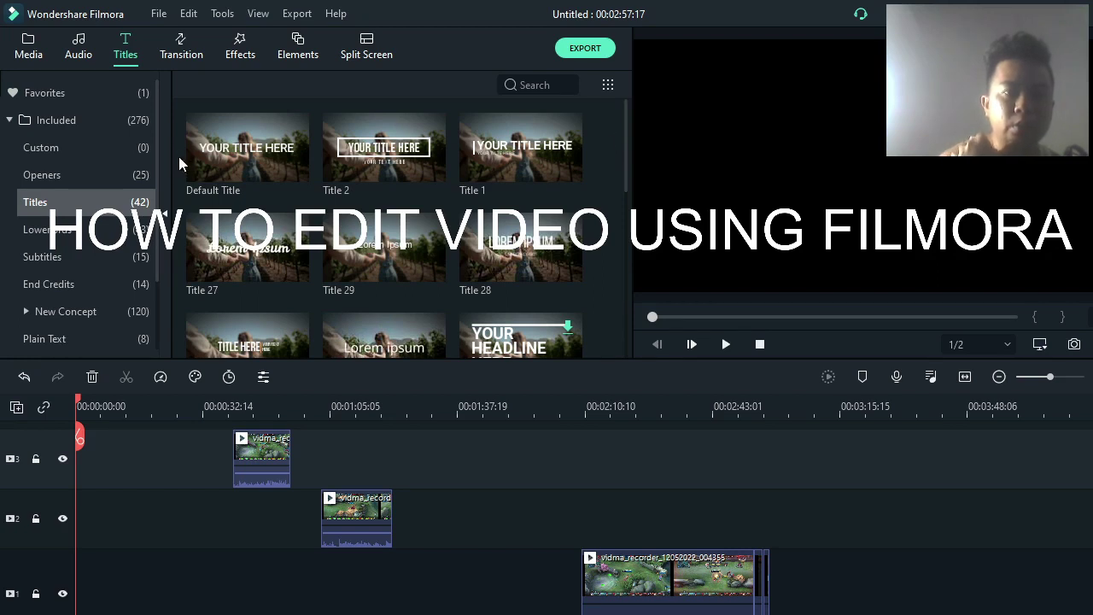
mouse_move(232, 152)
left_click_drag(233, 152, 83, 530)
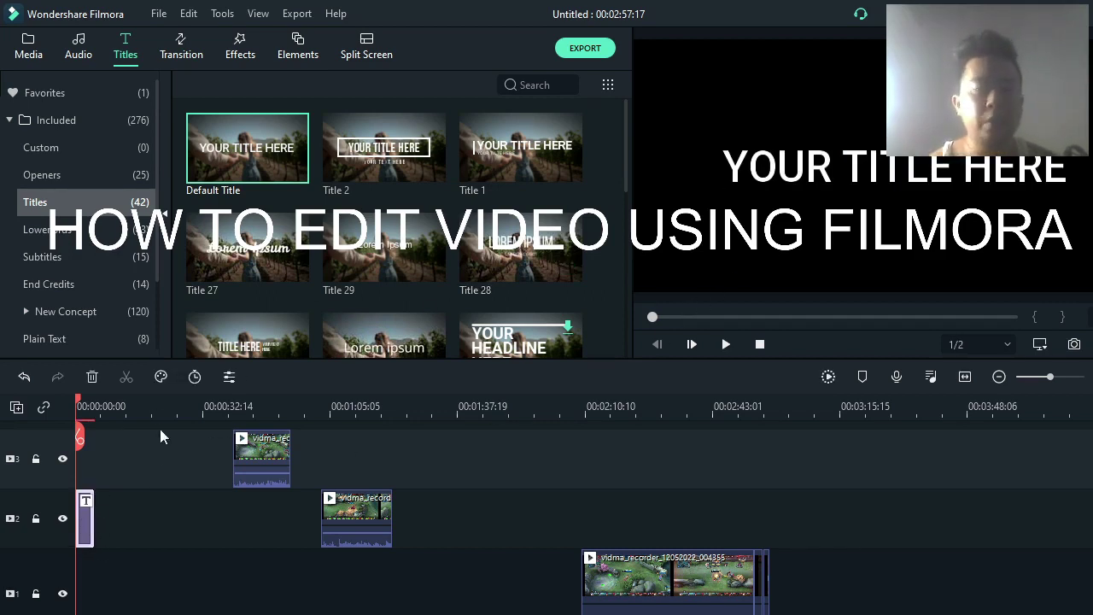
- Replace the placeholder text of the title on track 2 with ROUND ONE
double_click(83, 525)
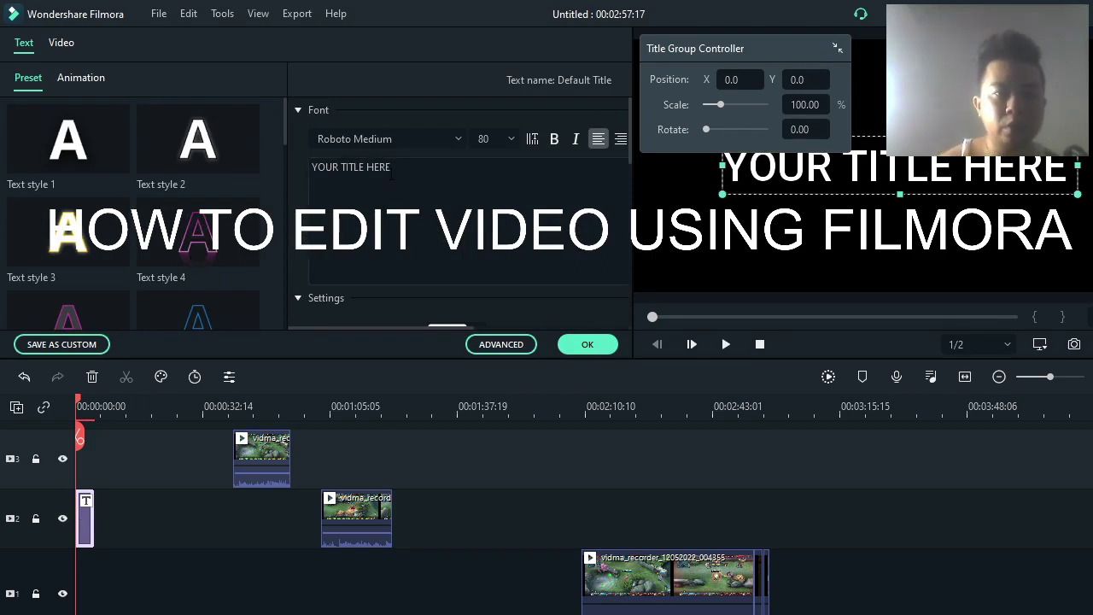
left_click(397, 167)
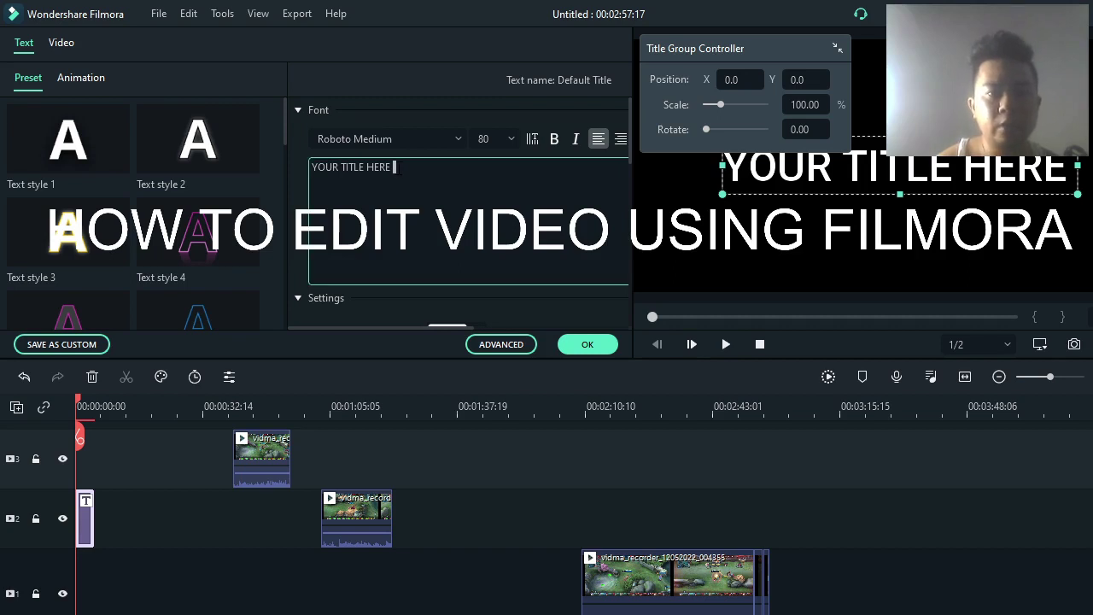
left_click_drag(397, 168, 373, 167)
left_click(455, 173)
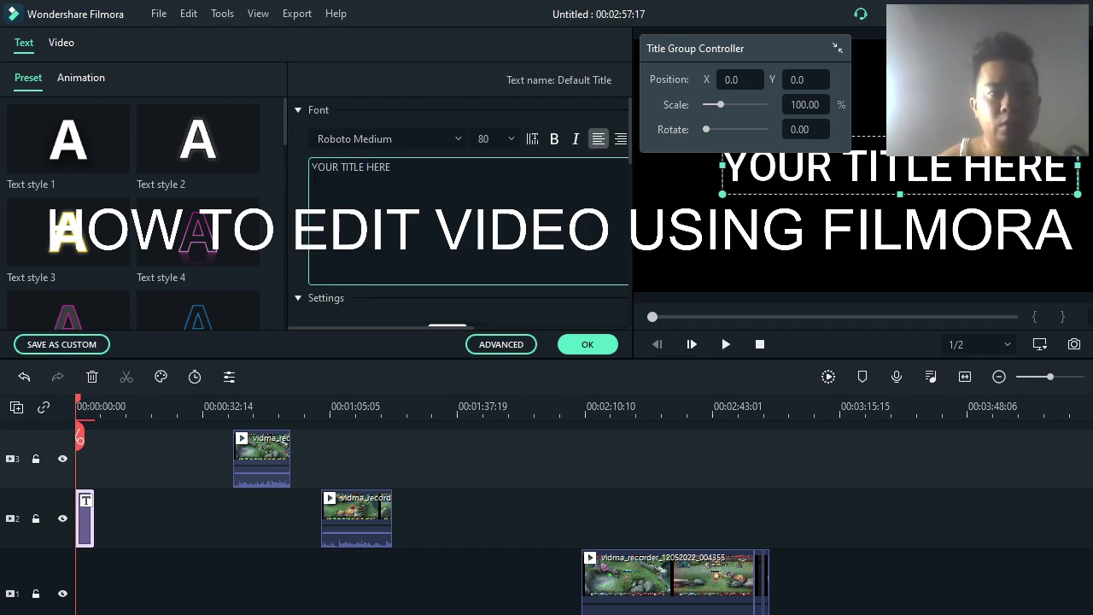
key("ctrl+a")
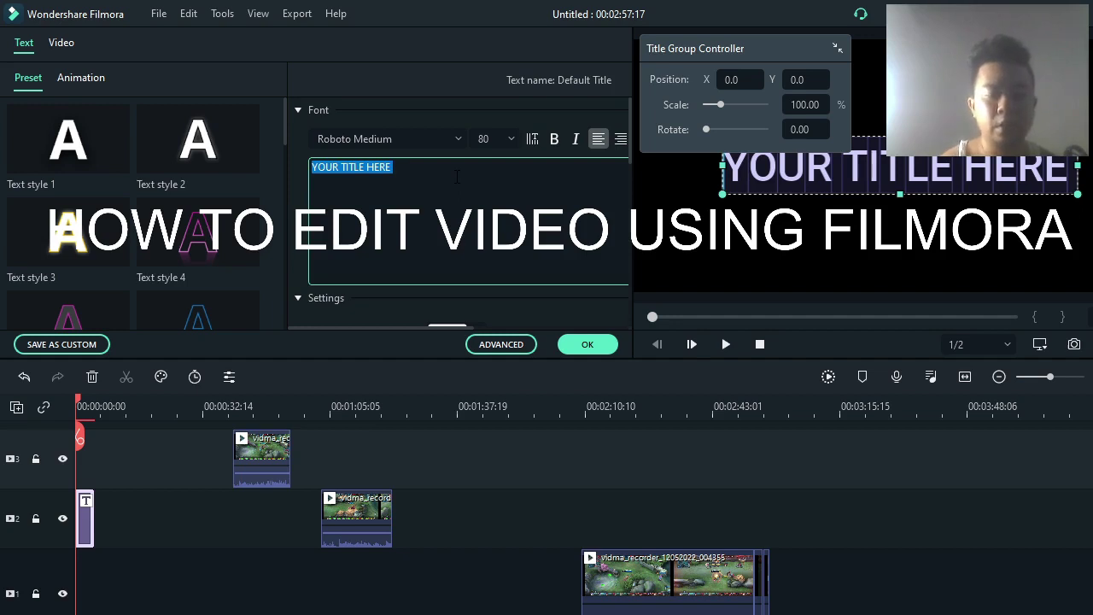
type("ROUND")
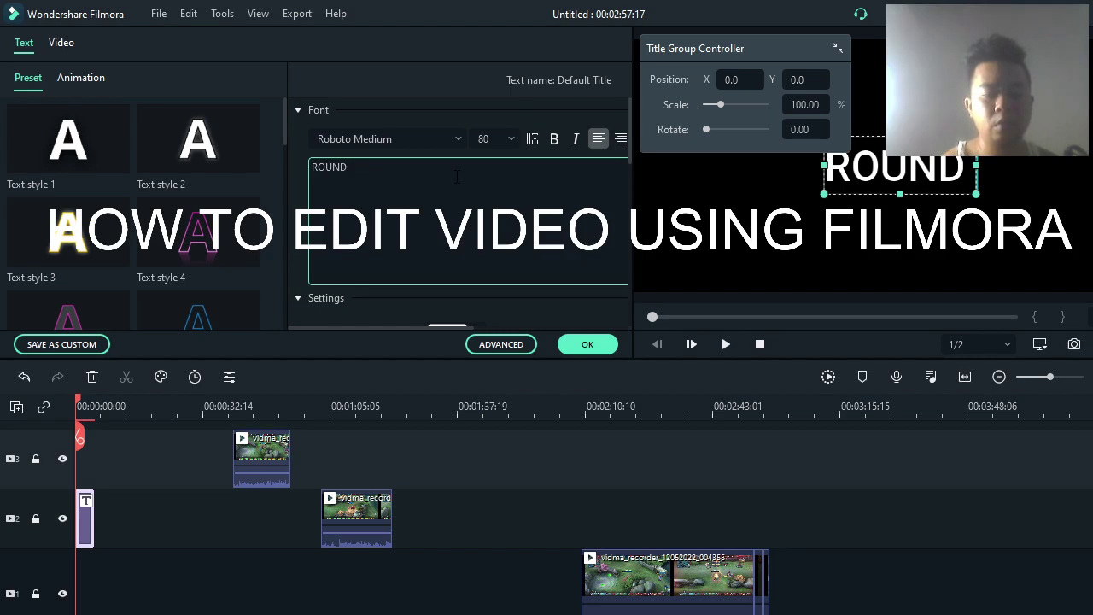
type(" ONE")
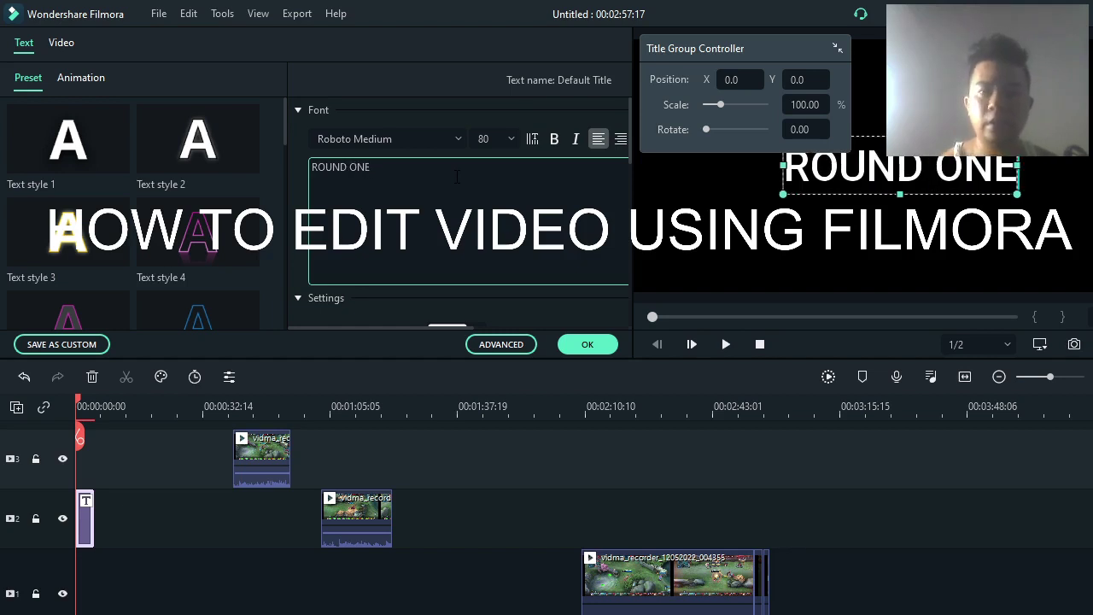